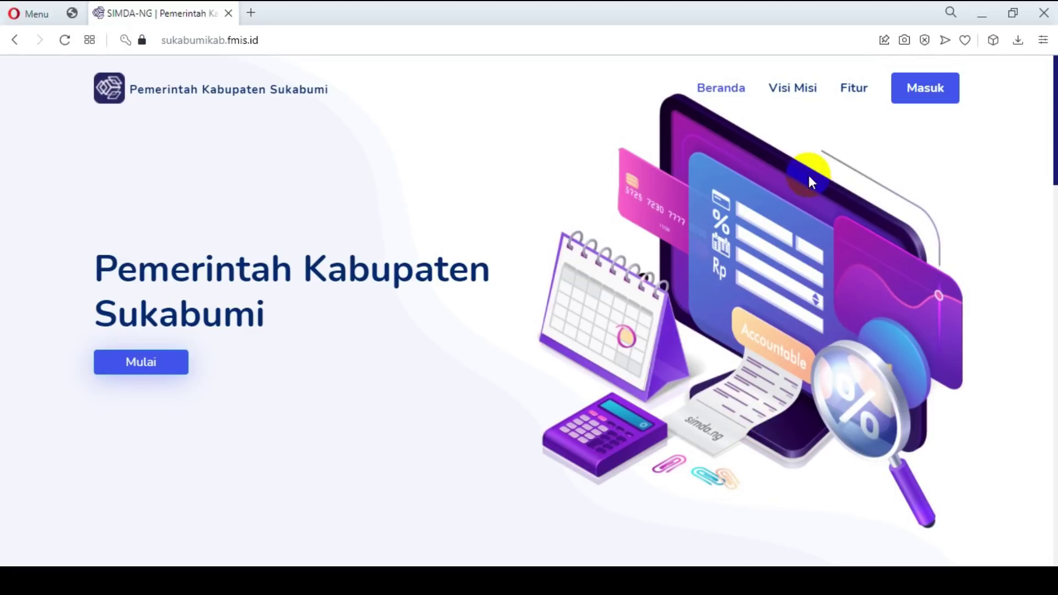
# Step: Log in to SIMDA-NG Sukabumi with the prefilled account to reach the 2022 dashboard
pyautogui.click(912, 100)
pyautogui.click(579, 261)
pyautogui.click(563, 432)
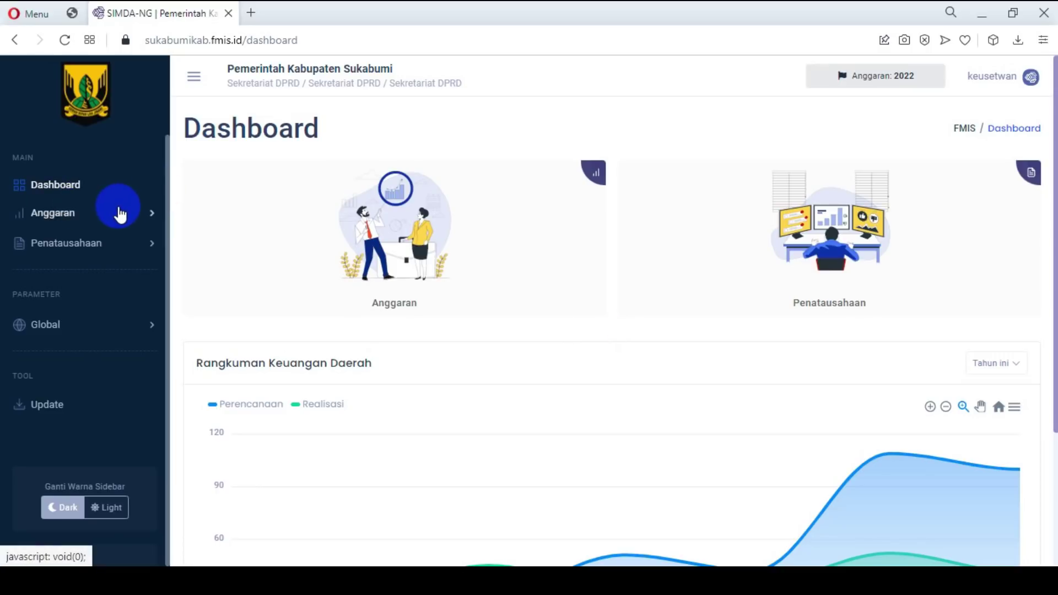
# Step: Navigate the sidebar through Penatausahaan > SKPD > Tata Usaha to Kontrak/SPK
pyautogui.click(134, 254)
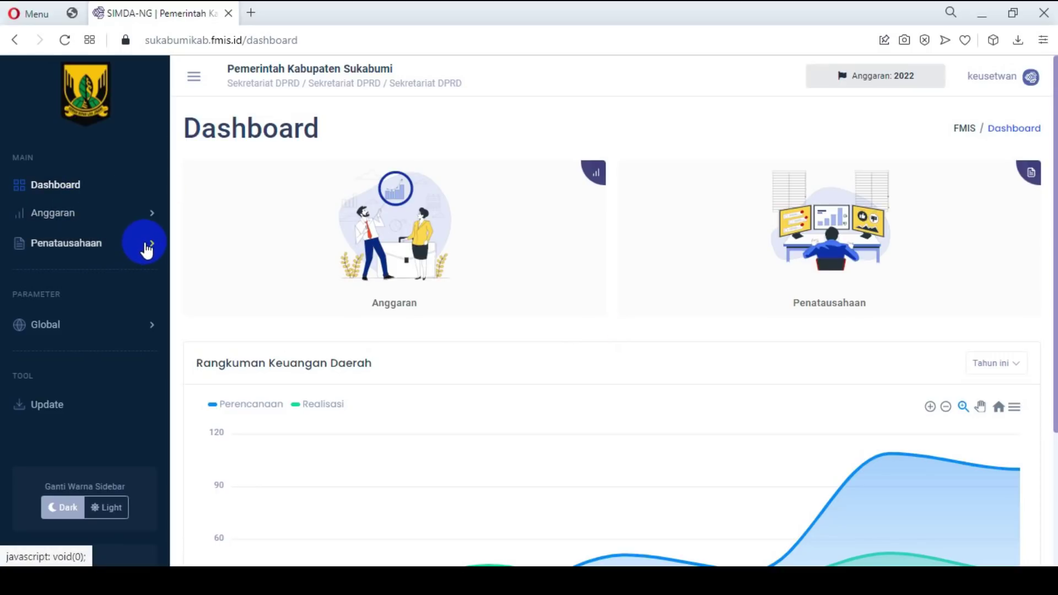
pyautogui.click(146, 248)
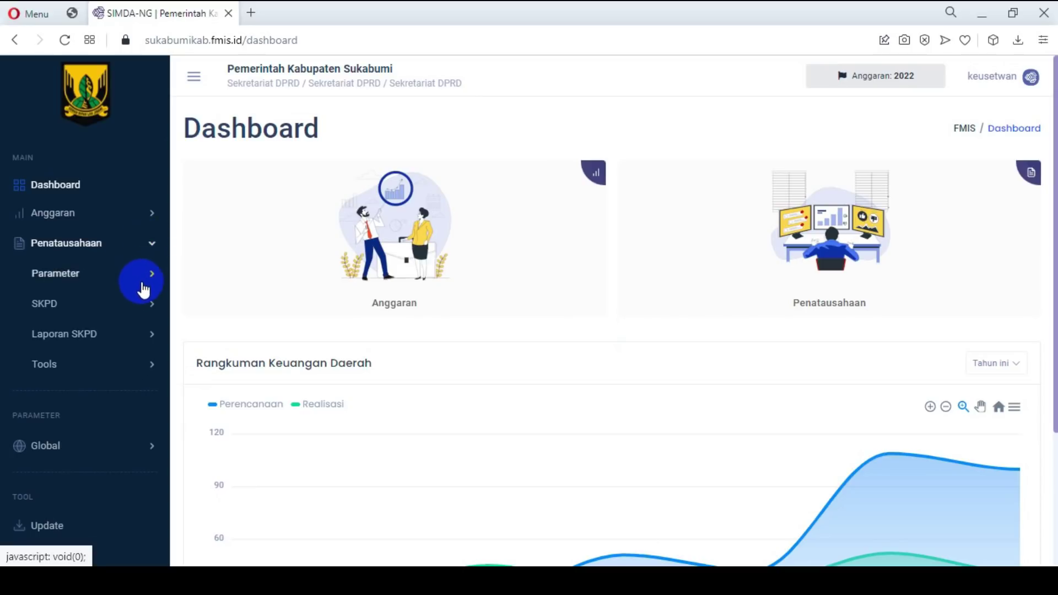
pyautogui.click(148, 303)
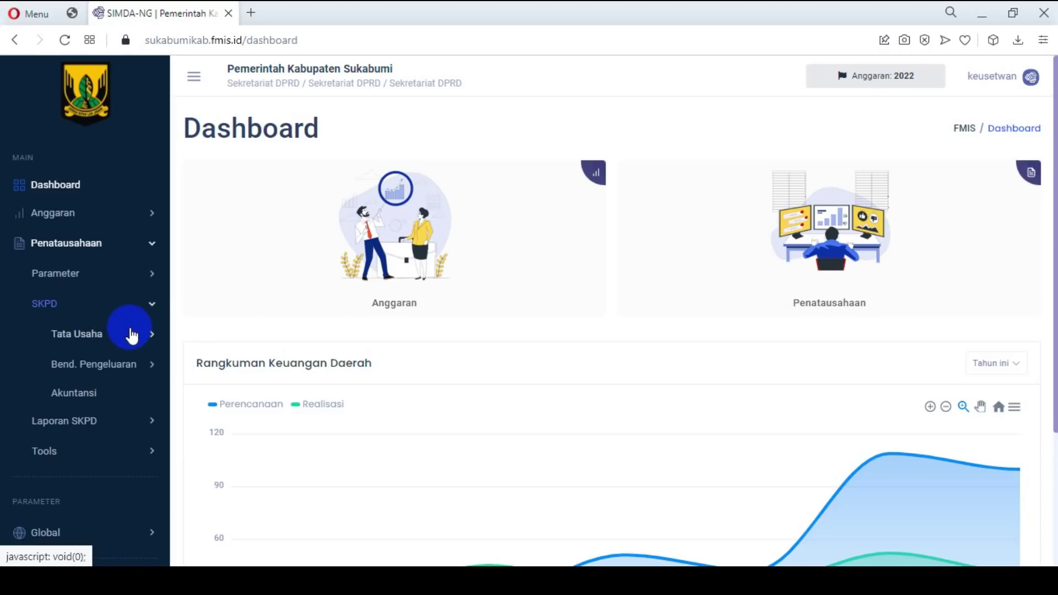
pyautogui.click(150, 336)
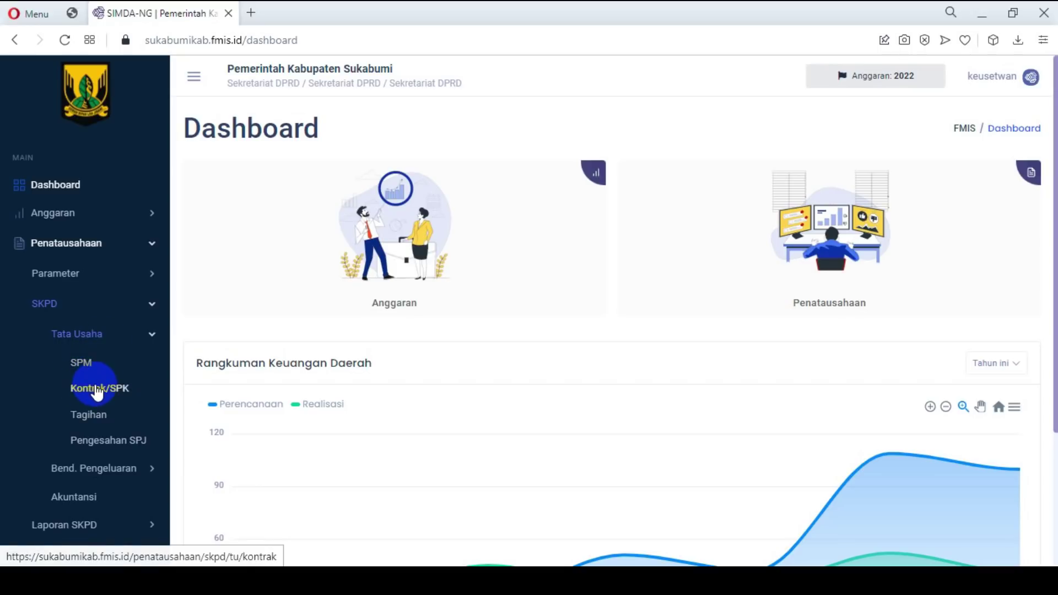
pyautogui.click(112, 392)
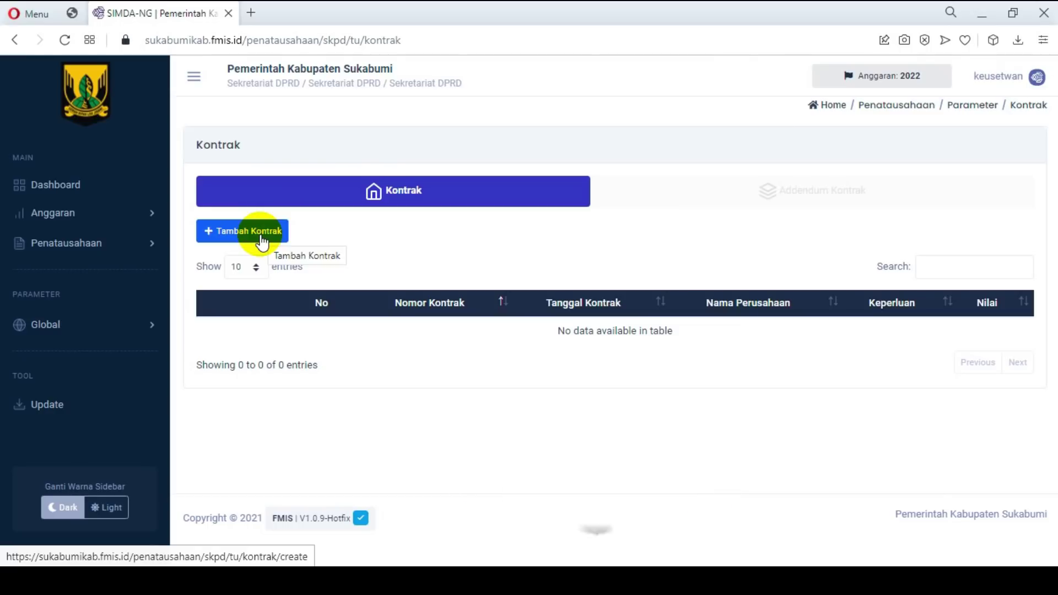
# Step: Start a new contract and paste number 027/SPK-02/BHN-Material/Setwan/2022 from Notepad
pyautogui.click(262, 243)
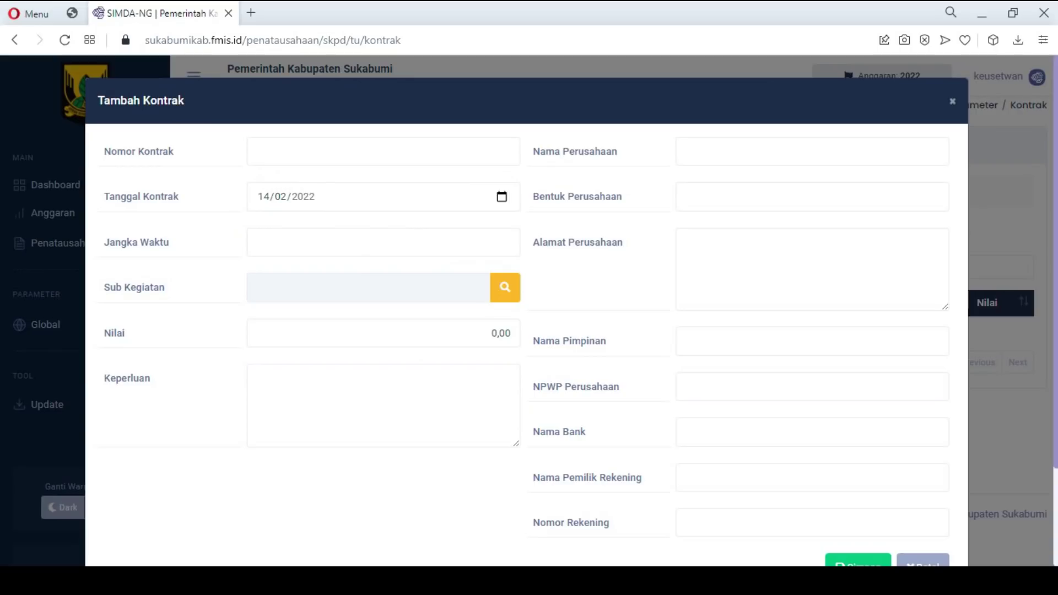
pyautogui.hotkey('alt', 'Tab')
pyautogui.moveTo(639, 327); pyautogui.dragTo(893, 362)
pyautogui.hotkey('ctrl', 'c')
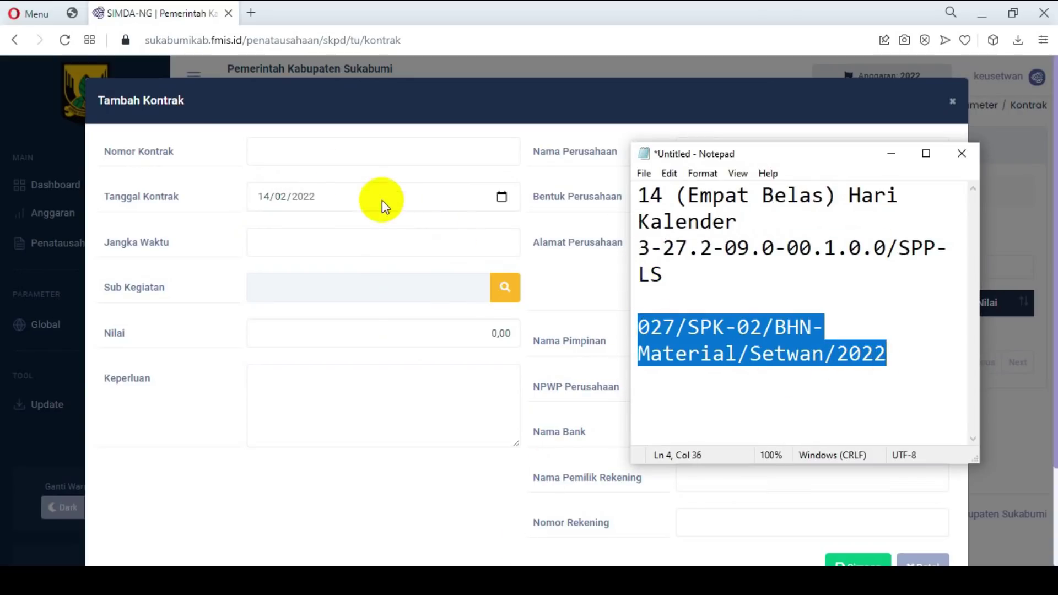
pyautogui.click(330, 156)
pyautogui.hotkey('ctrl', 'v')
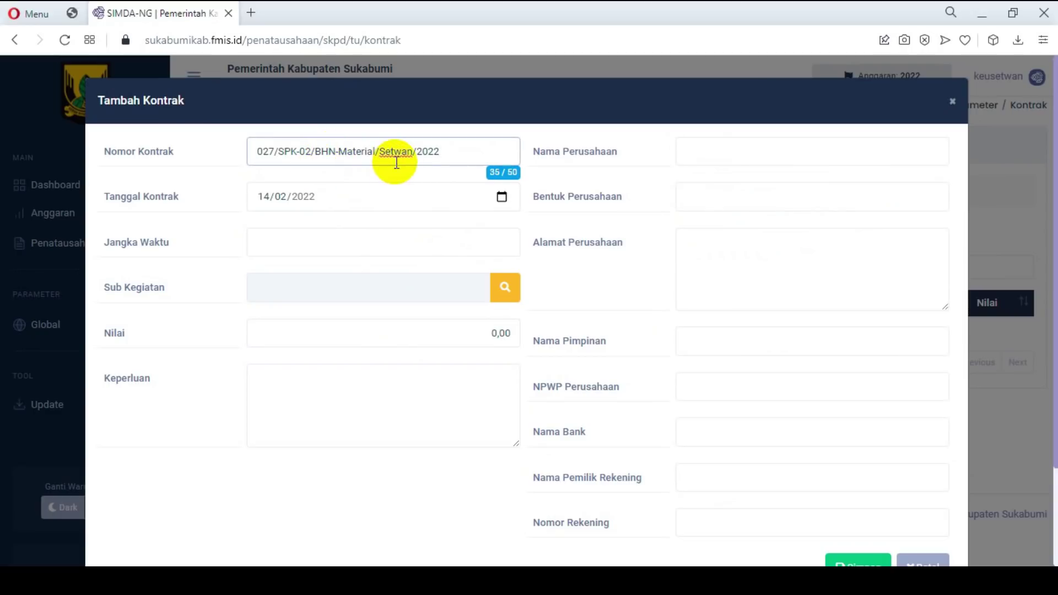
pyautogui.click(377, 152)
pyautogui.hotkey('shift', 'Right')
pyautogui.hotkey('shift', 'Right')
pyautogui.hotkey('shift', 'Right')
pyautogui.hotkey('shift', 'Right')
pyautogui.hotkey('shift', 'Right')
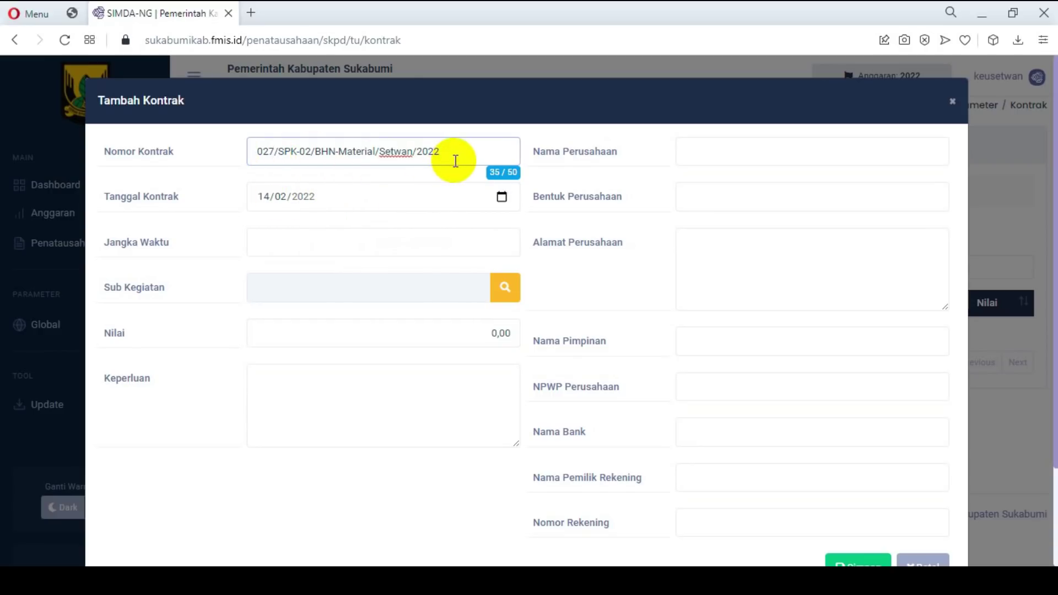
pyautogui.moveTo(456, 156); pyautogui.dragTo(330, 144)
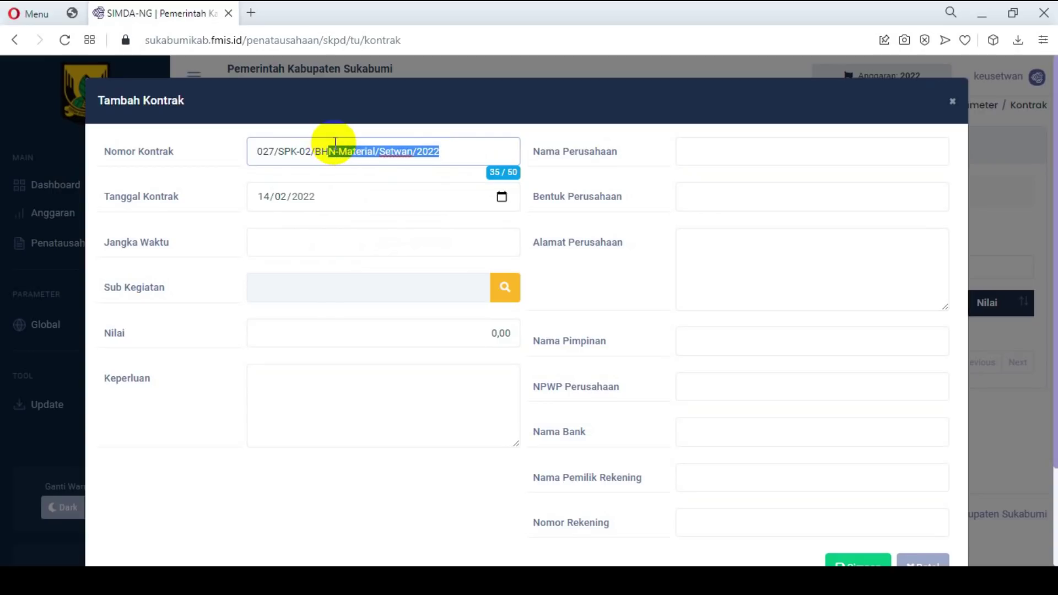
pyautogui.moveTo(268, 159); pyautogui.dragTo(270, 229)
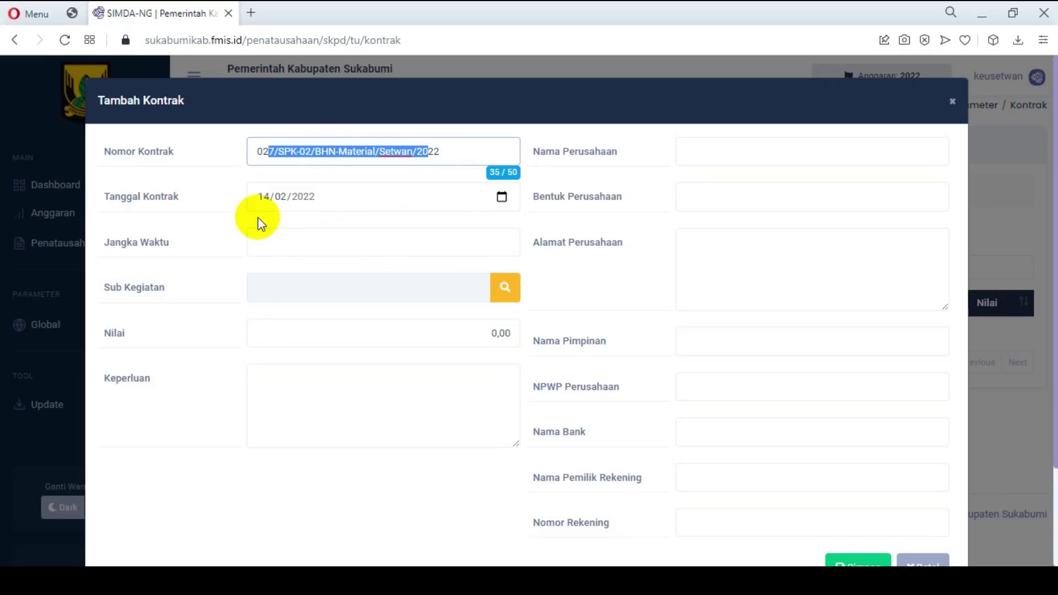
# Step: Set the contract date to 11/02/2022 and paste the duration '14 (Empat Belas) Hari Kalender'
pyautogui.click(504, 199)
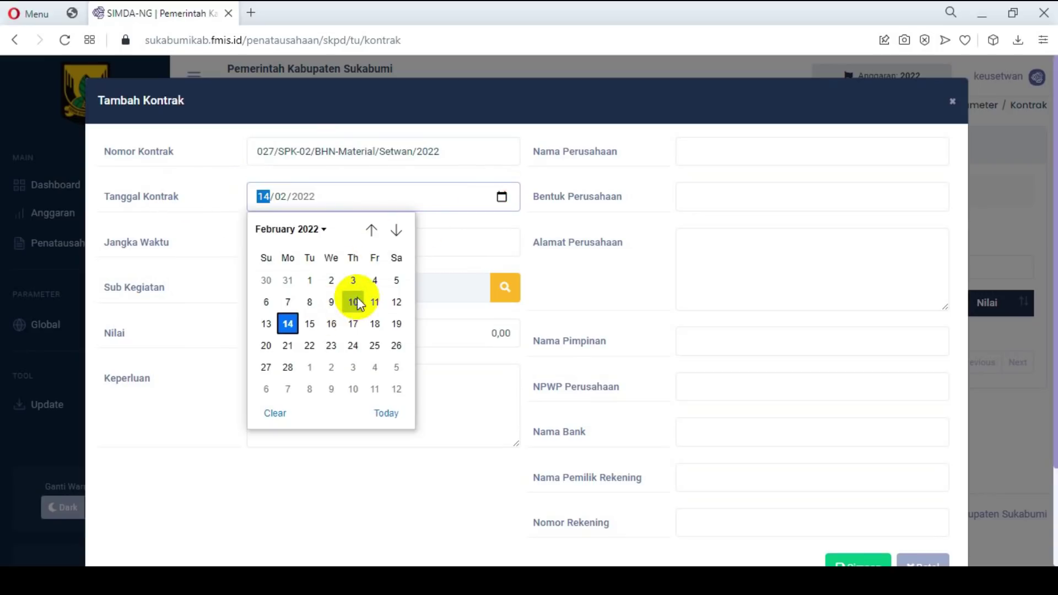
pyautogui.click(373, 301)
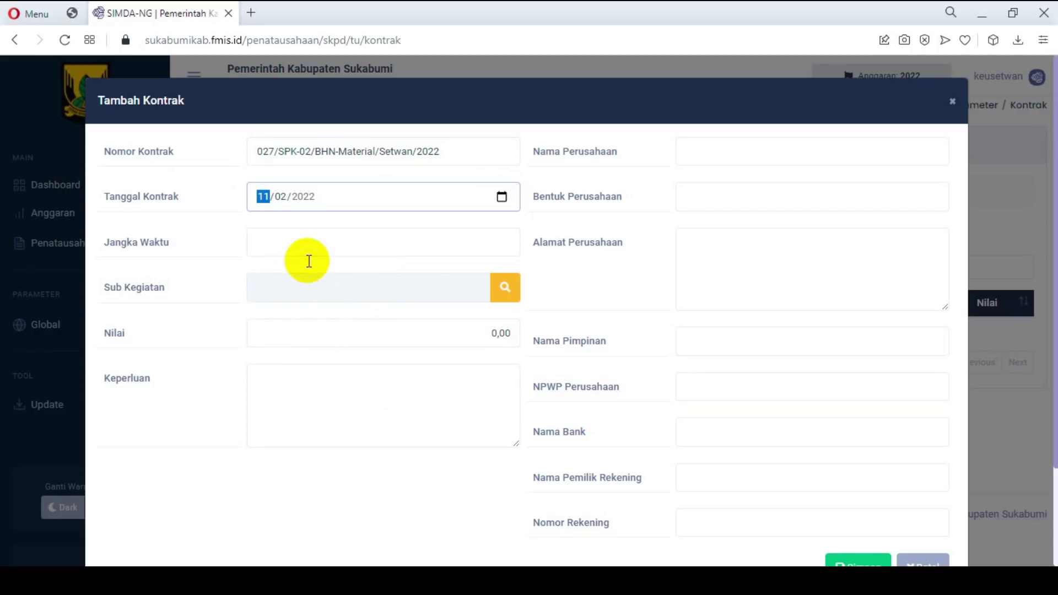
pyautogui.click(349, 247)
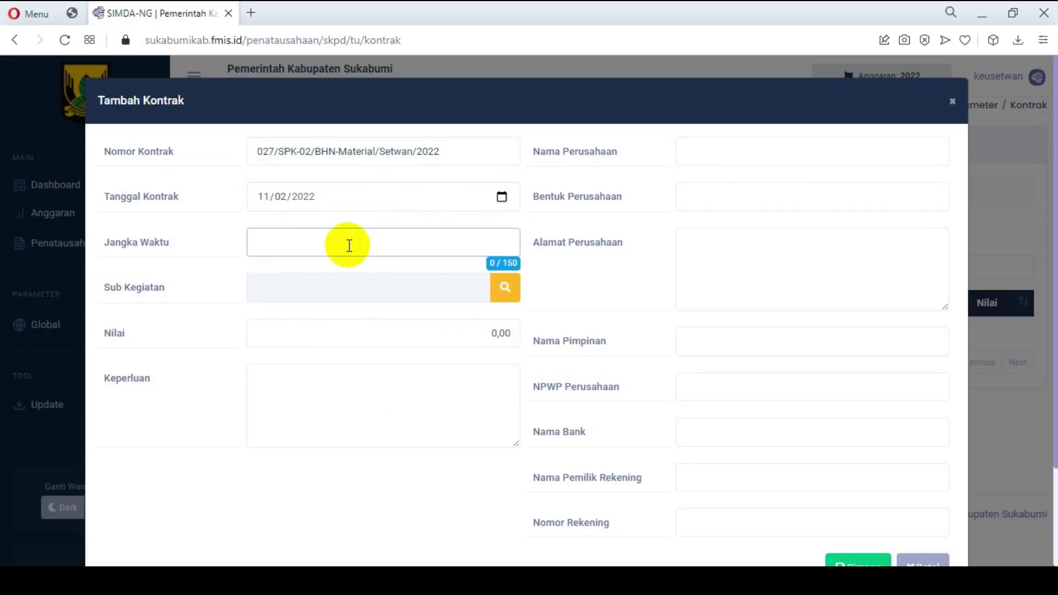
pyautogui.hotkey('alt', 'Tab')
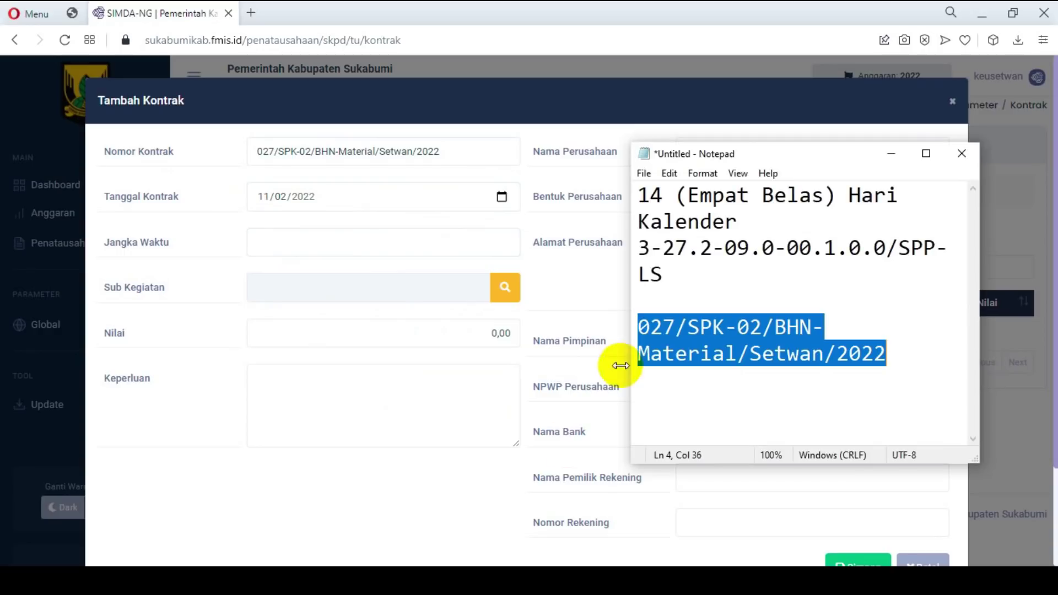
pyautogui.moveTo(639, 196); pyautogui.dragTo(746, 230)
pyautogui.hotkey('ctrl', 'c')
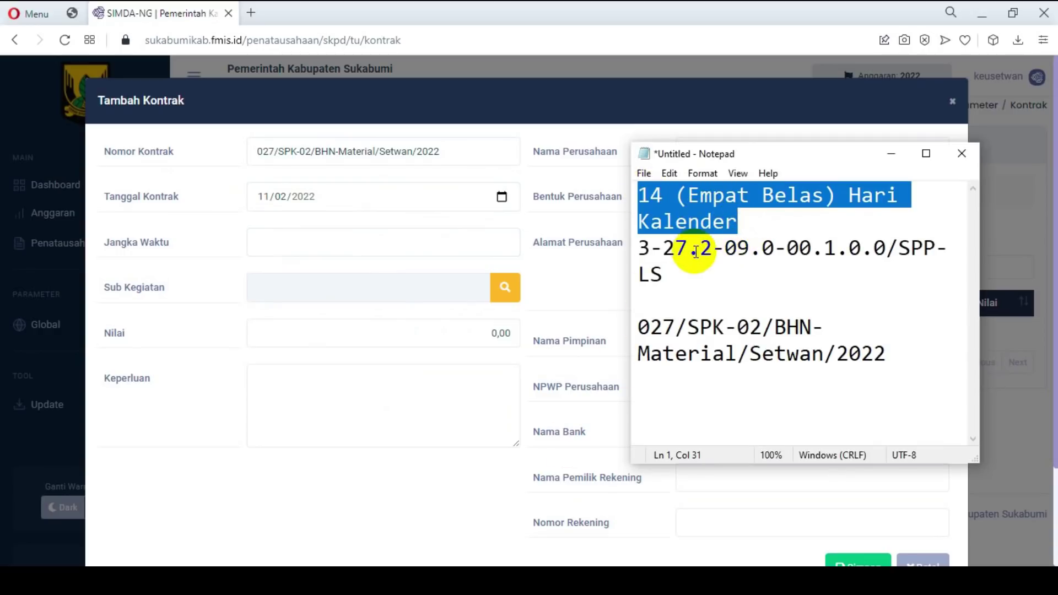
pyautogui.click(378, 246)
pyautogui.hotkey('ctrl', 'v')
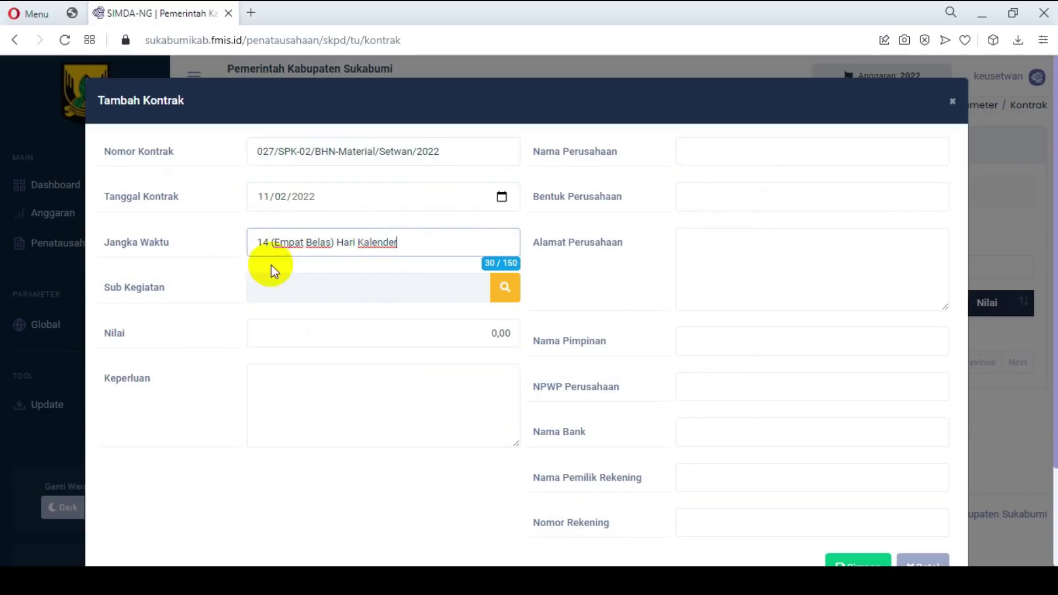
# Step: Search the sub-activities and pick Penyediaan Bahan/Material, filling in value 150.794.550,00
pyautogui.click(514, 290)
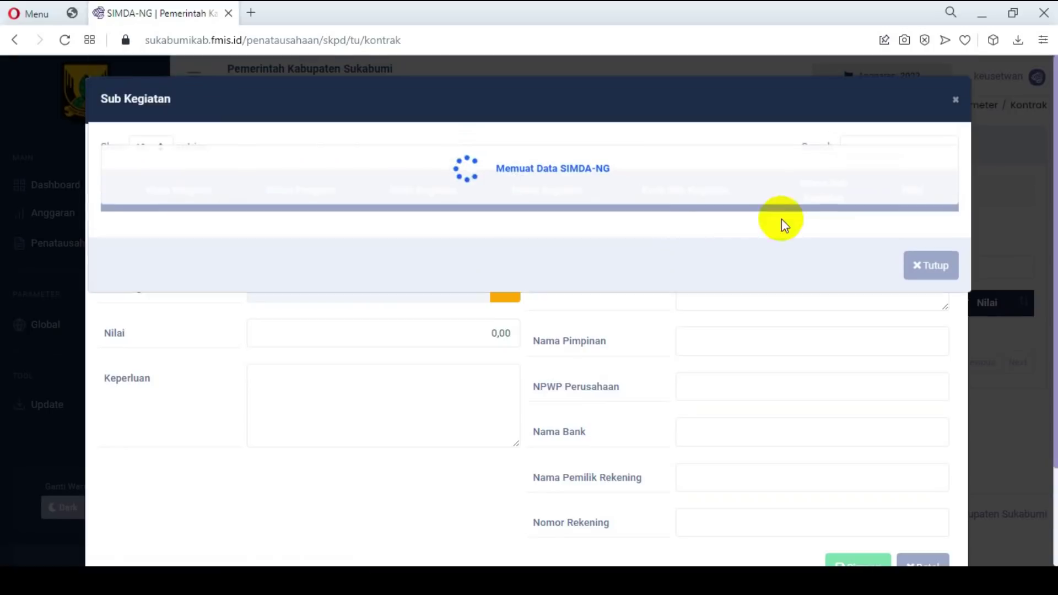
pyautogui.click(901, 148)
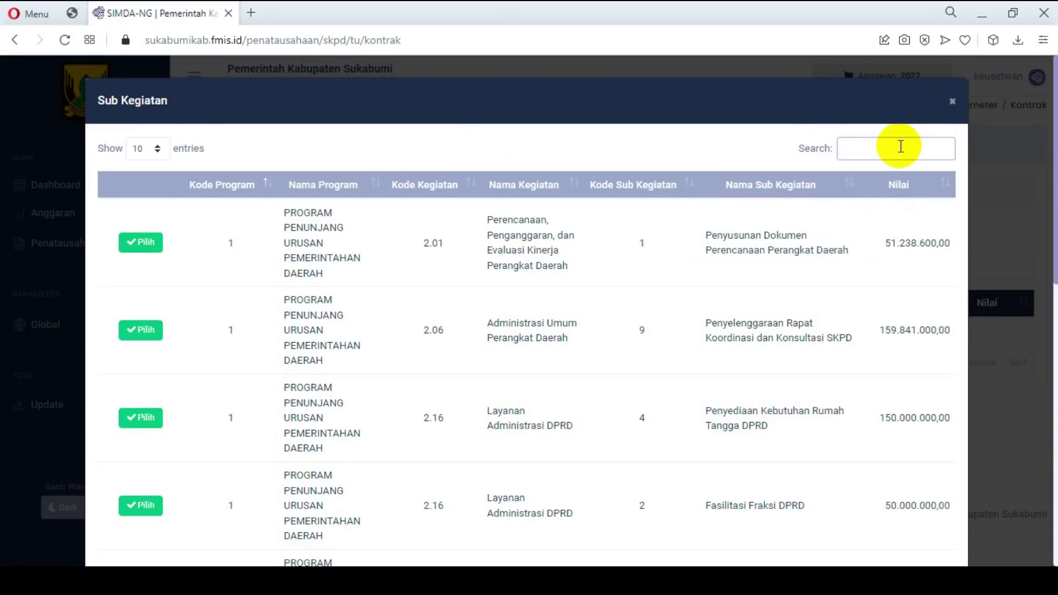
pyautogui.hotkey('ctrl', 'v')
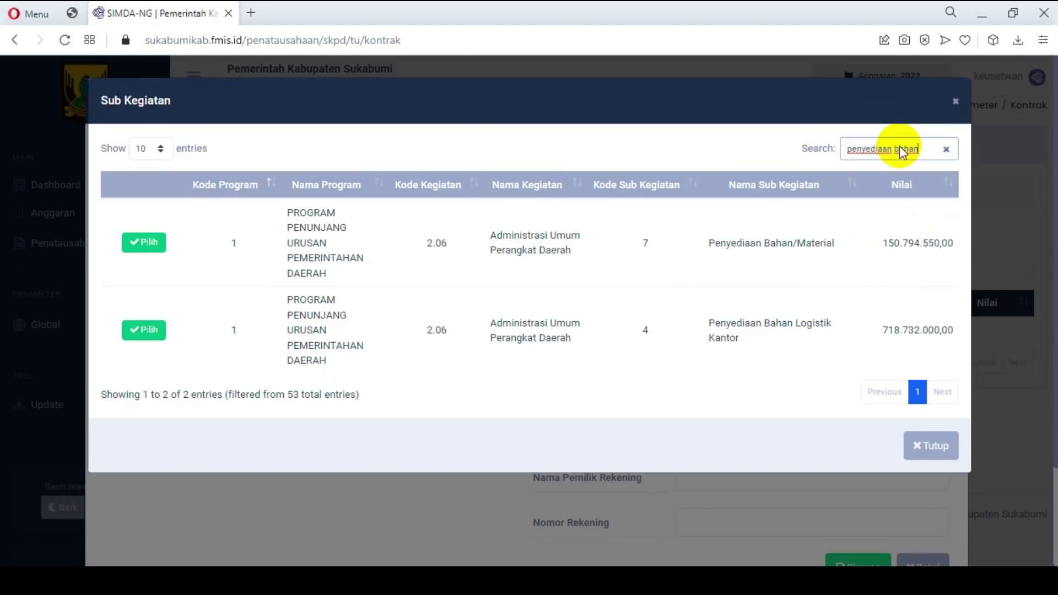
pyautogui.click(143, 242)
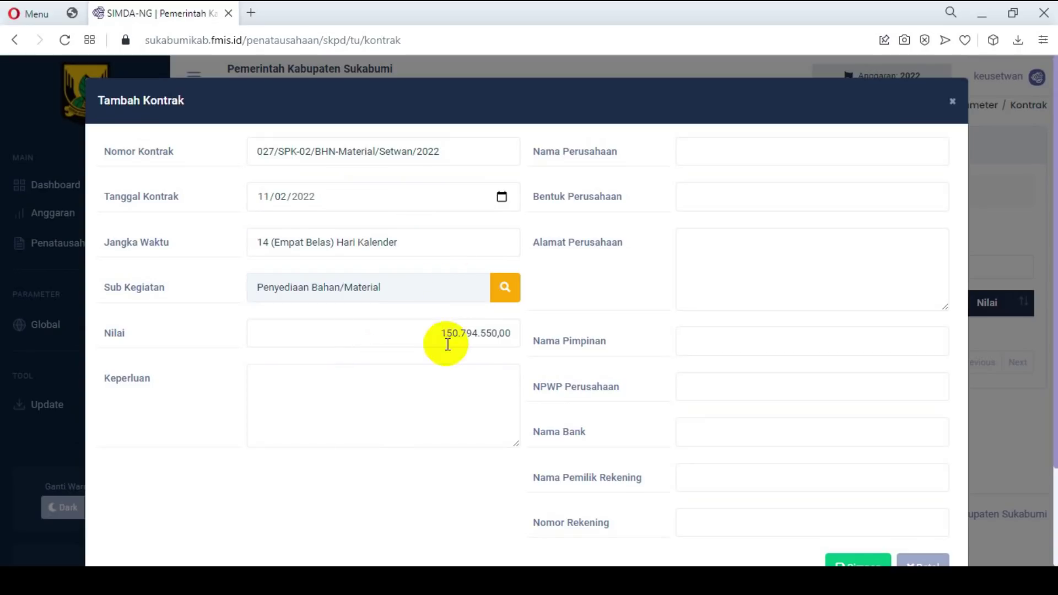
pyautogui.click(399, 391)
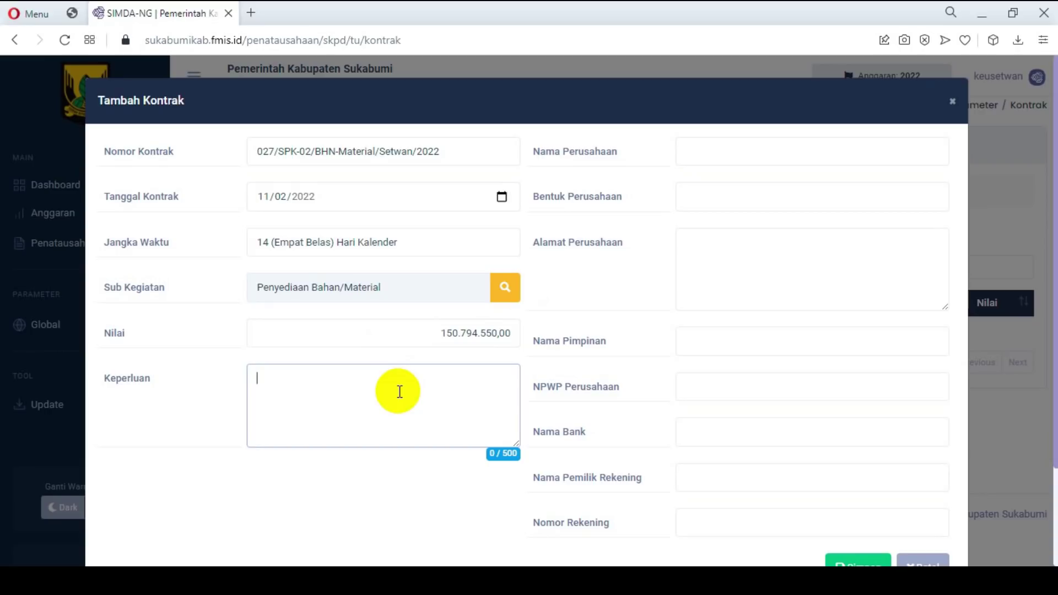
# Step: Enter purpose 'Pembayaran Penyediaan Bahan/Material', pasting the copied sub-activity name over the typed ending
pyautogui.write('Pembayaran ')
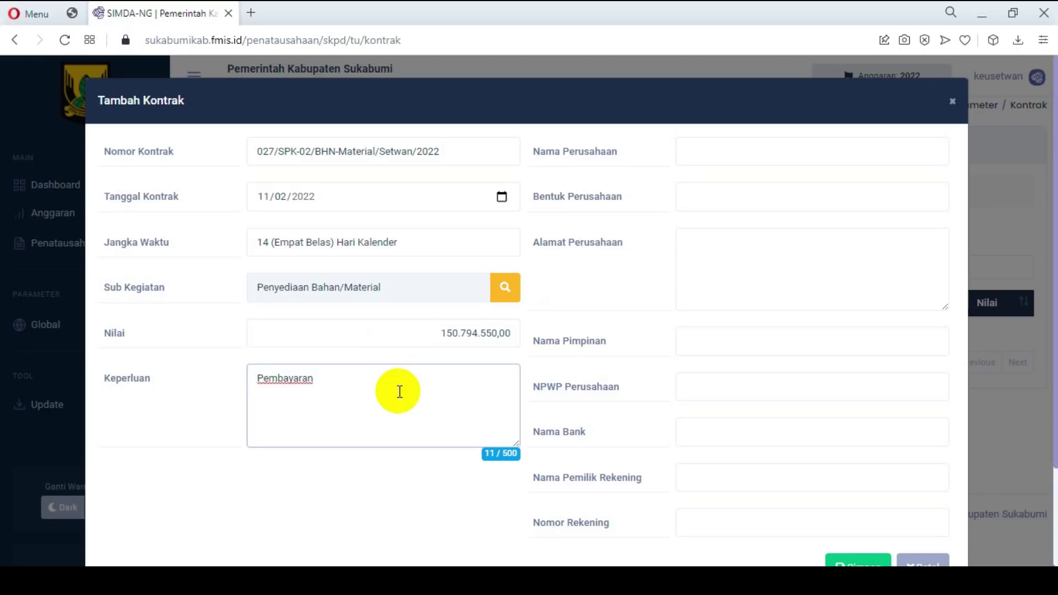
pyautogui.write('Penyediaan Bahan')
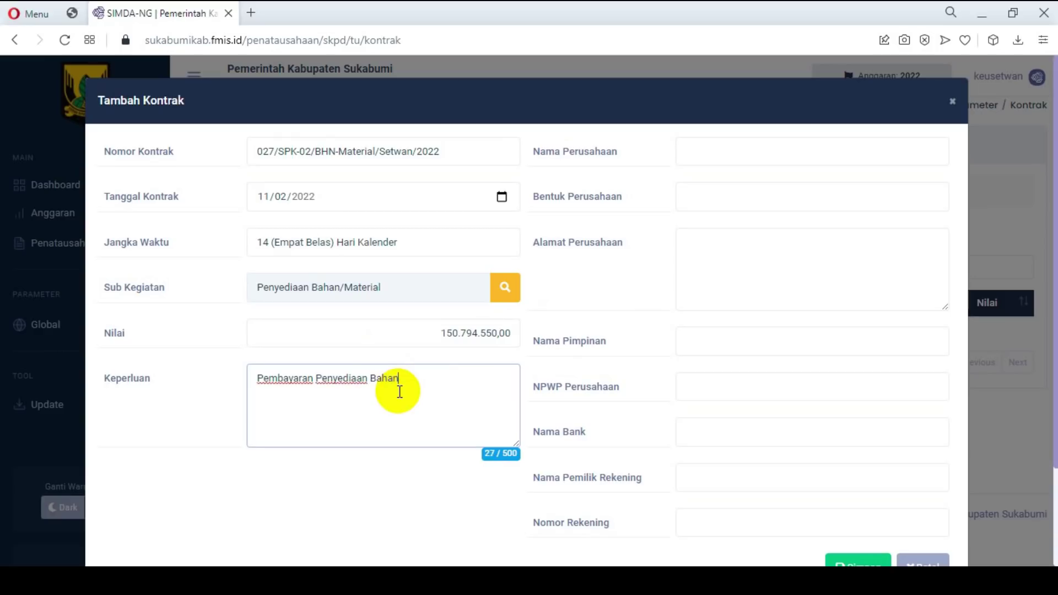
pyautogui.write(' Materia')
pyautogui.moveTo(390, 295); pyautogui.dragTo(245, 286)
pyautogui.hotkey('ctrl', 'c')
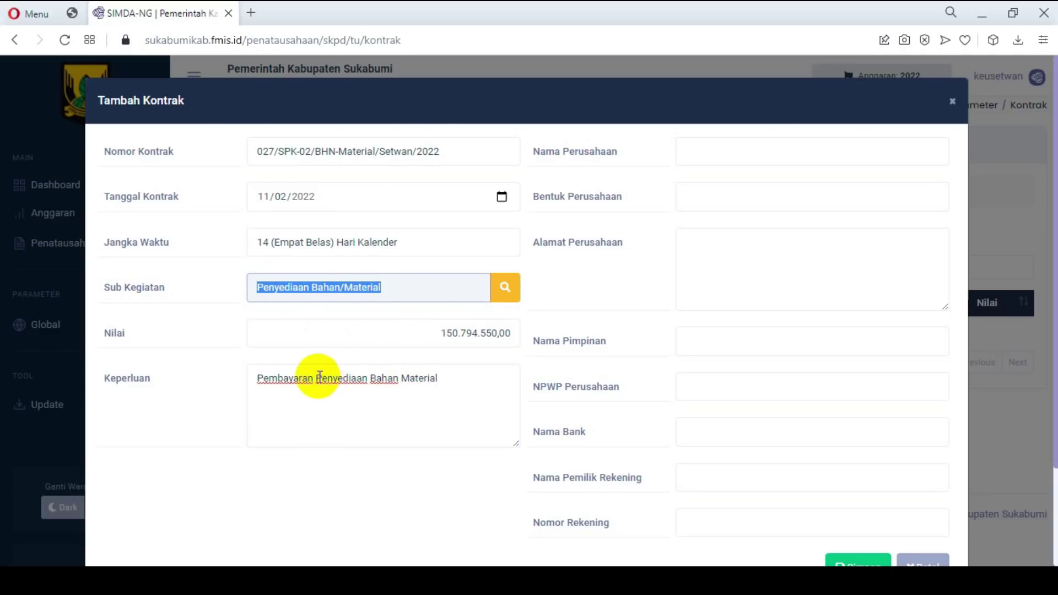
pyautogui.click(318, 377)
pyautogui.moveTo(318, 377); pyautogui.dragTo(432, 392)
pyautogui.hotkey('ctrl', 'v')
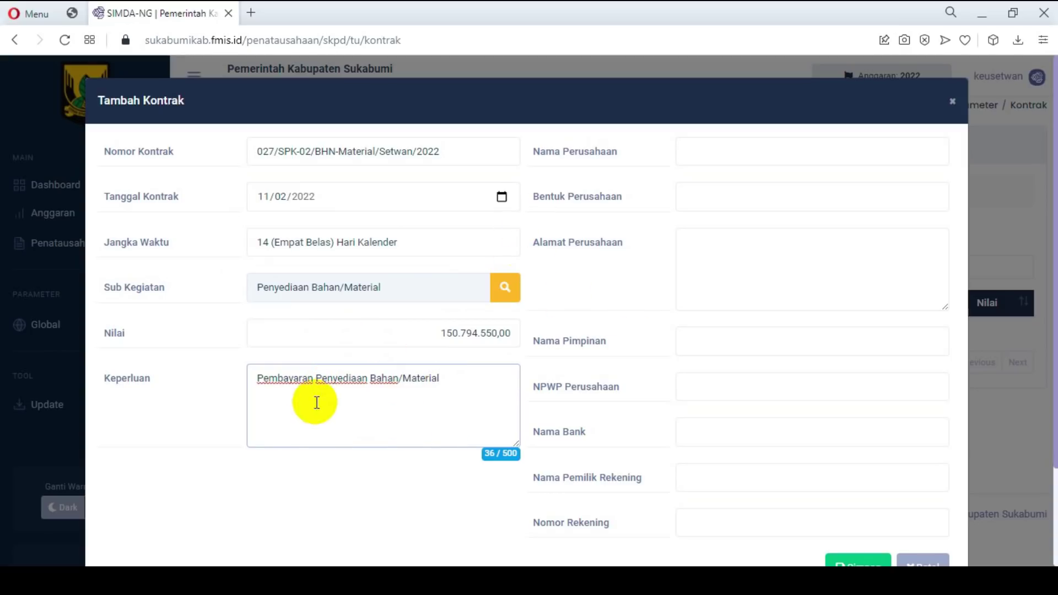
pyautogui.moveTo(255, 379); pyautogui.dragTo(447, 401)
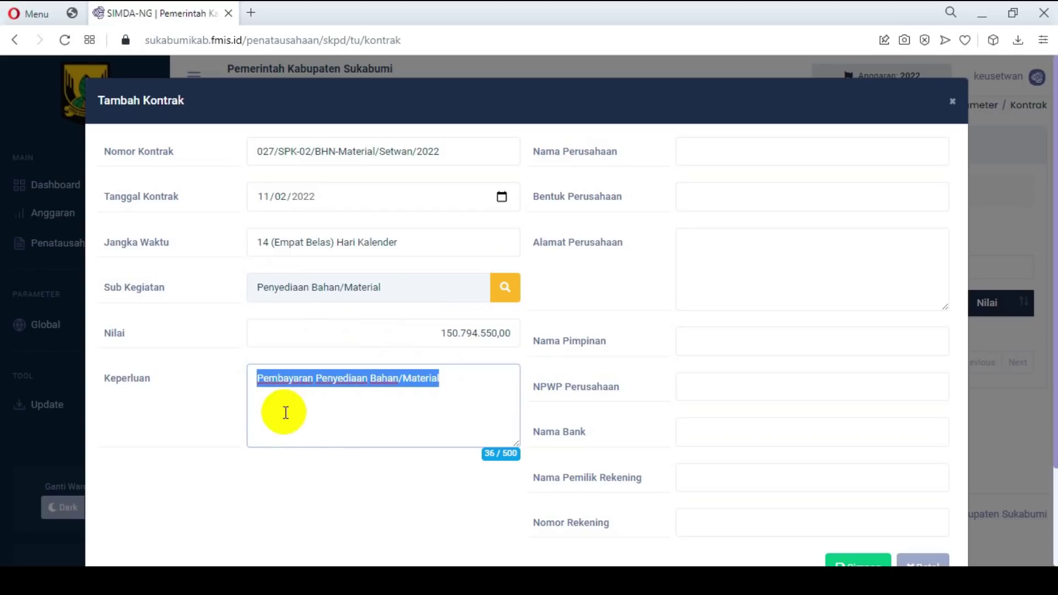
pyautogui.click(325, 406)
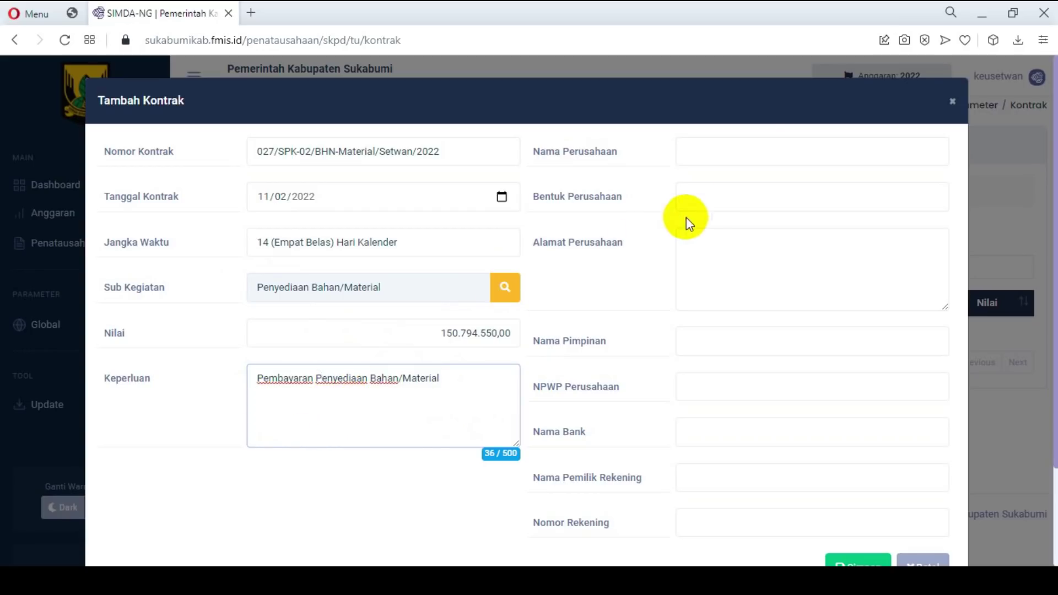
# Step: Enter company name CV. ABC, form CV, address Sukabumi, and the company tax number
pyautogui.click(743, 153)
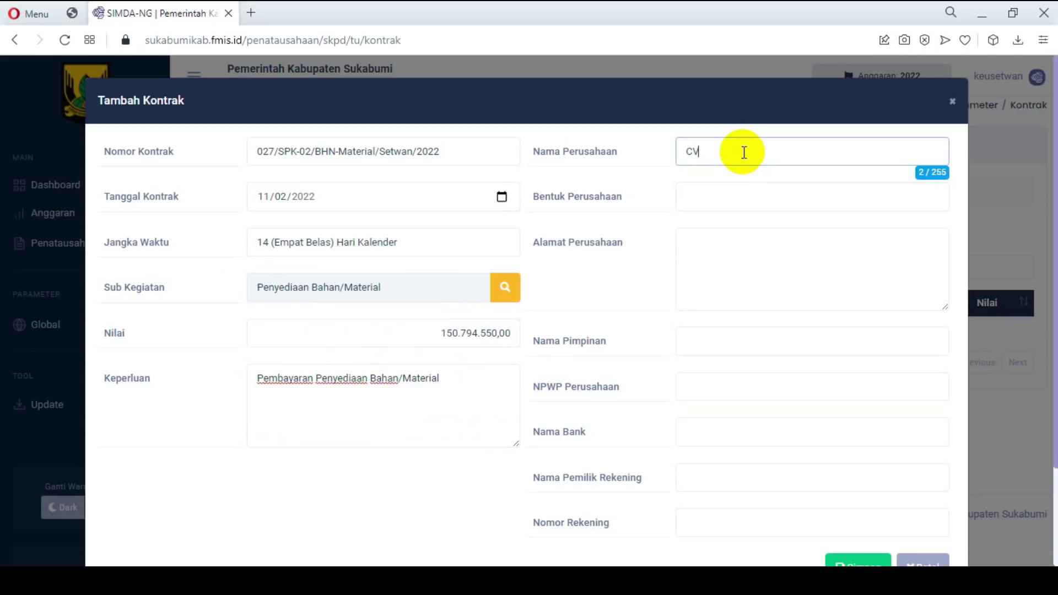
pyautogui.write('CV. ABC')
pyautogui.click(720, 202)
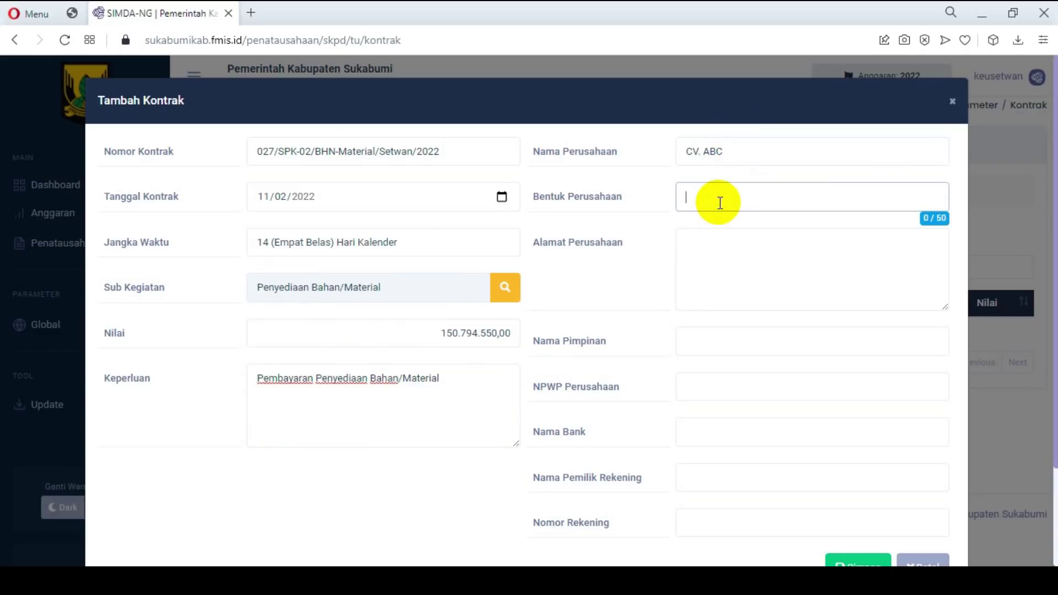
pyautogui.write('CV')
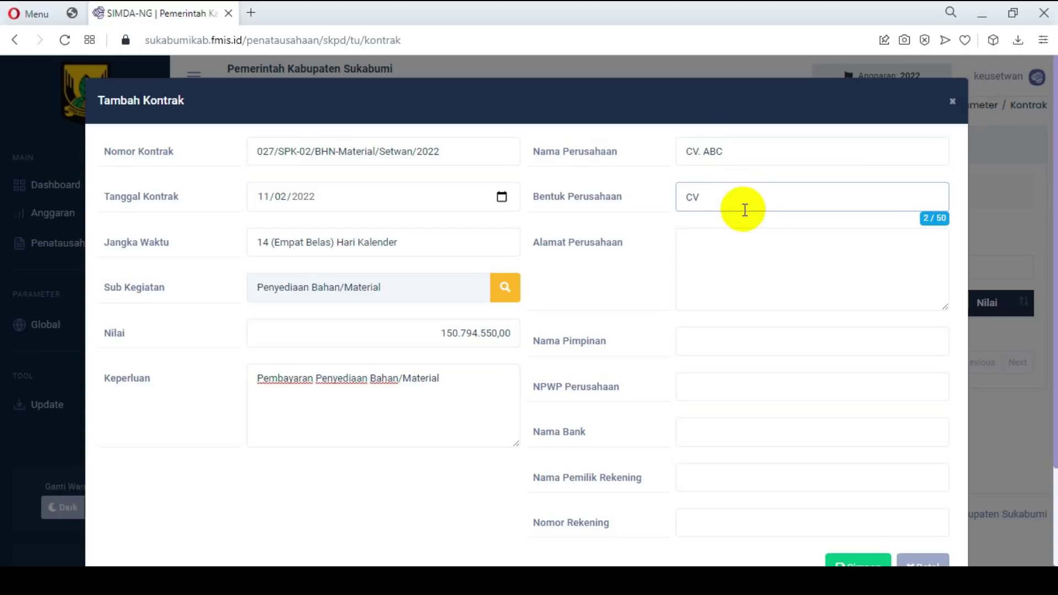
pyautogui.click(740, 253)
pyautogui.write('Sukabum')
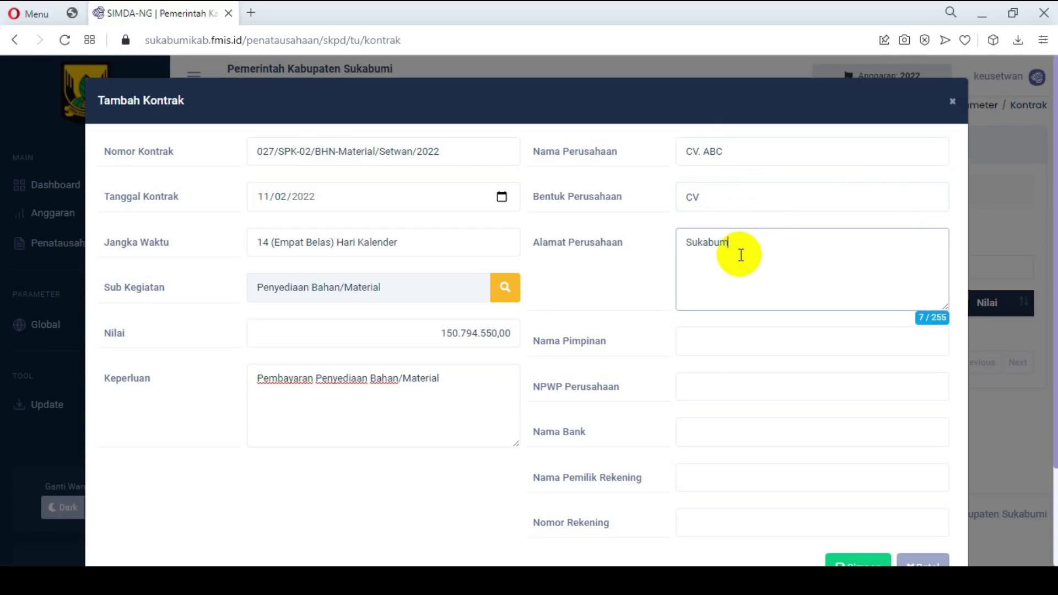
pyautogui.click(712, 334)
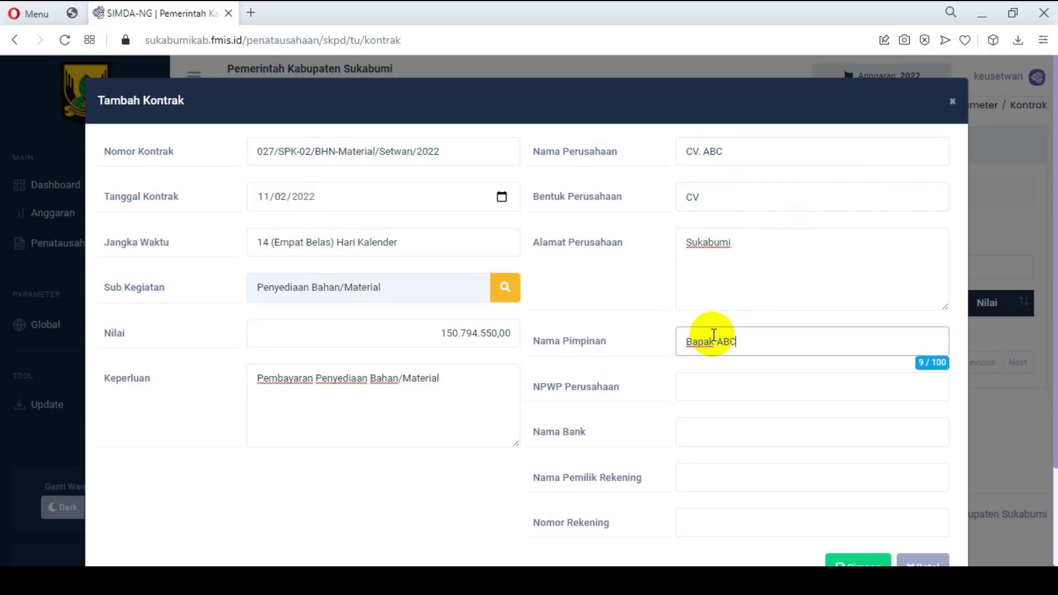
pyautogui.click(698, 391)
pyautogui.write('00.000.000.0-000.000')
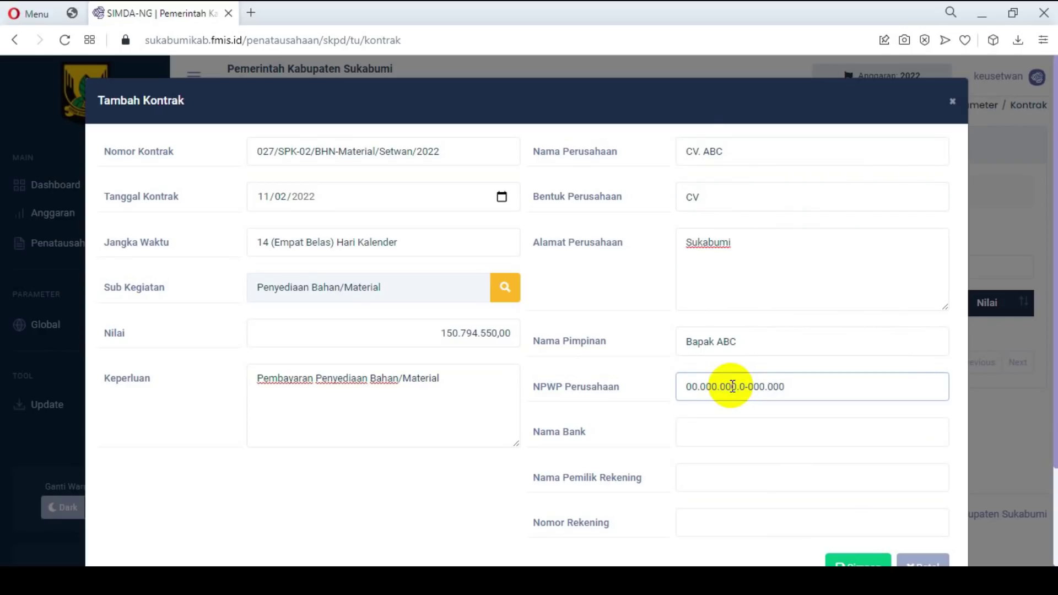
# Step: Enter bank BCA Cabang Sukabumi and set the account holder to the copied name CV. ABC
pyautogui.click(726, 435)
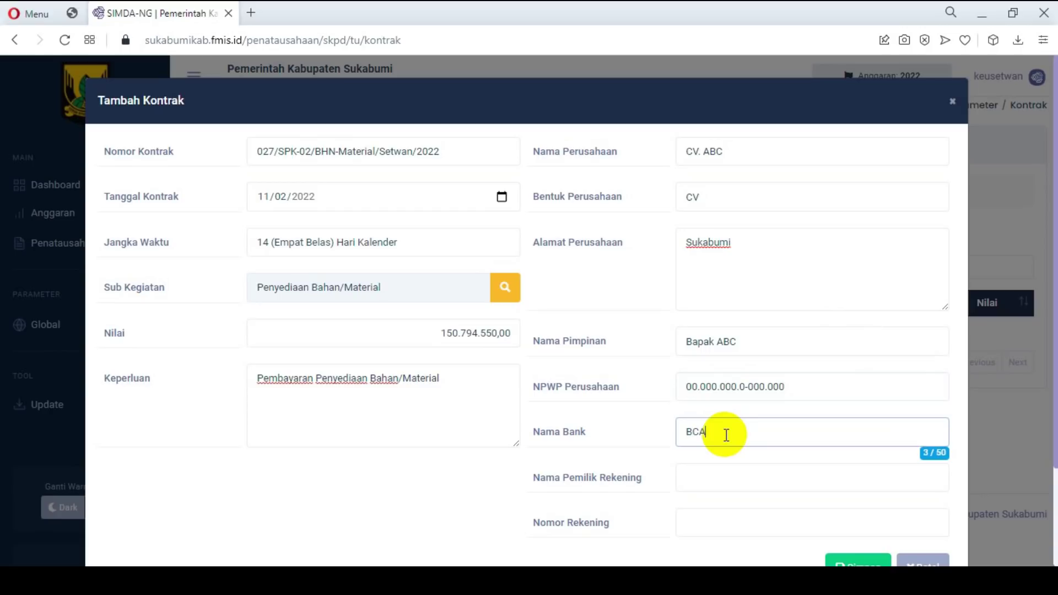
pyautogui.write('BCA Cabang Sukabumi')
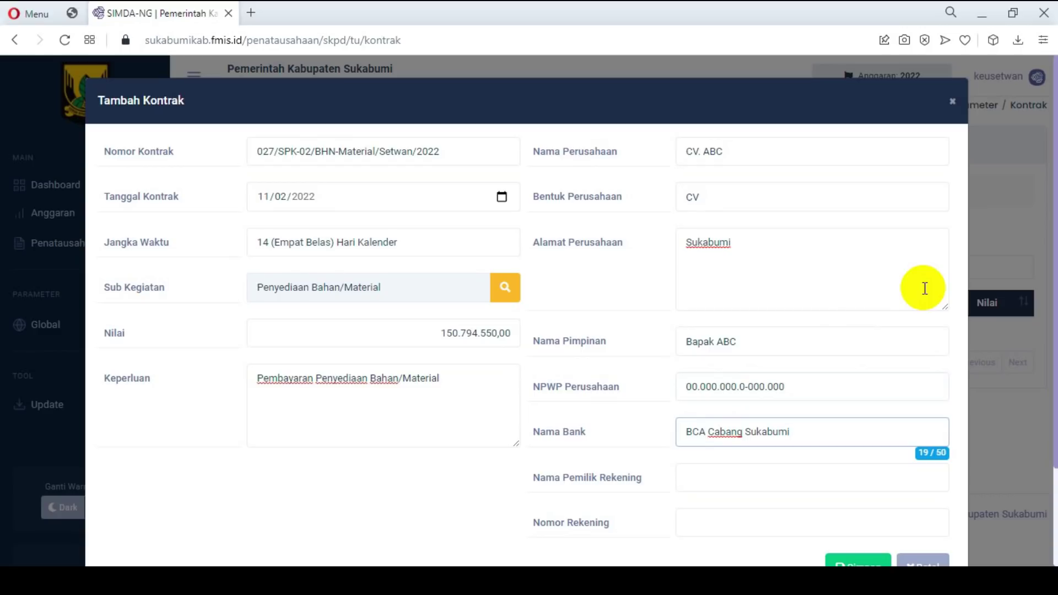
pyautogui.click(741, 484)
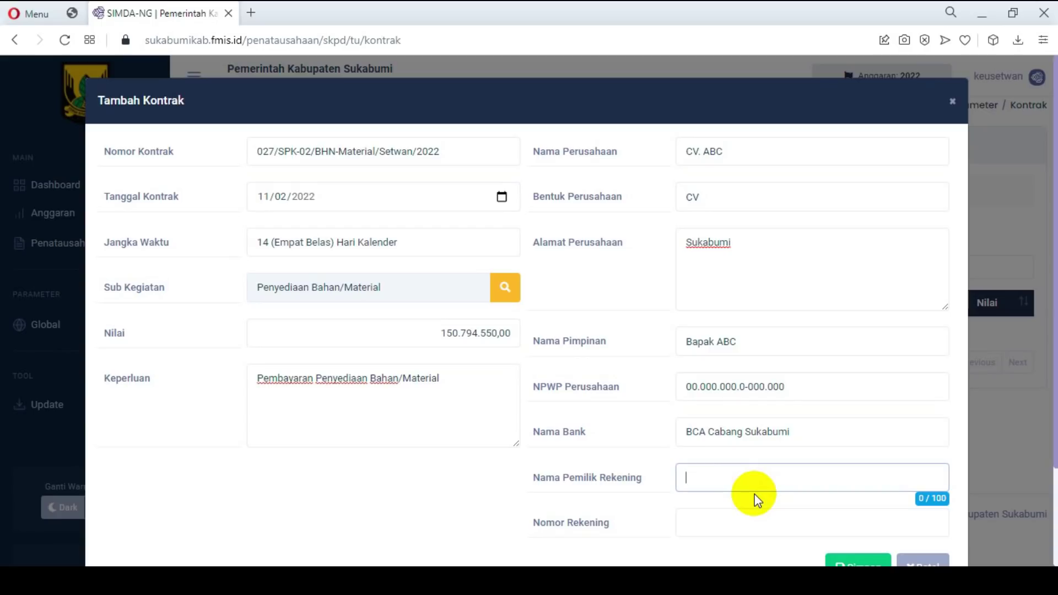
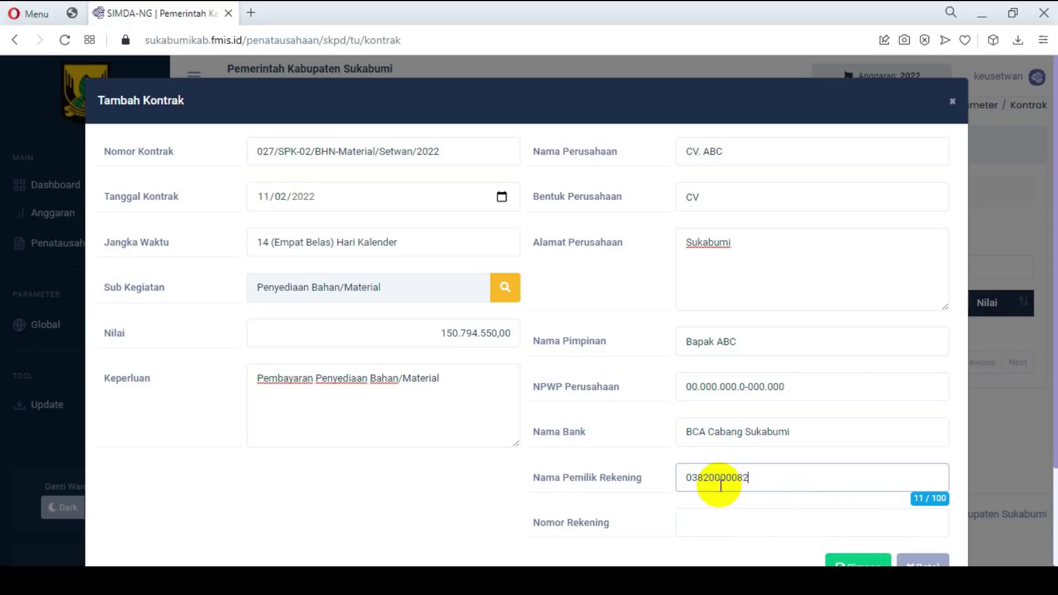
pyautogui.scroll(-2, 719, 482)
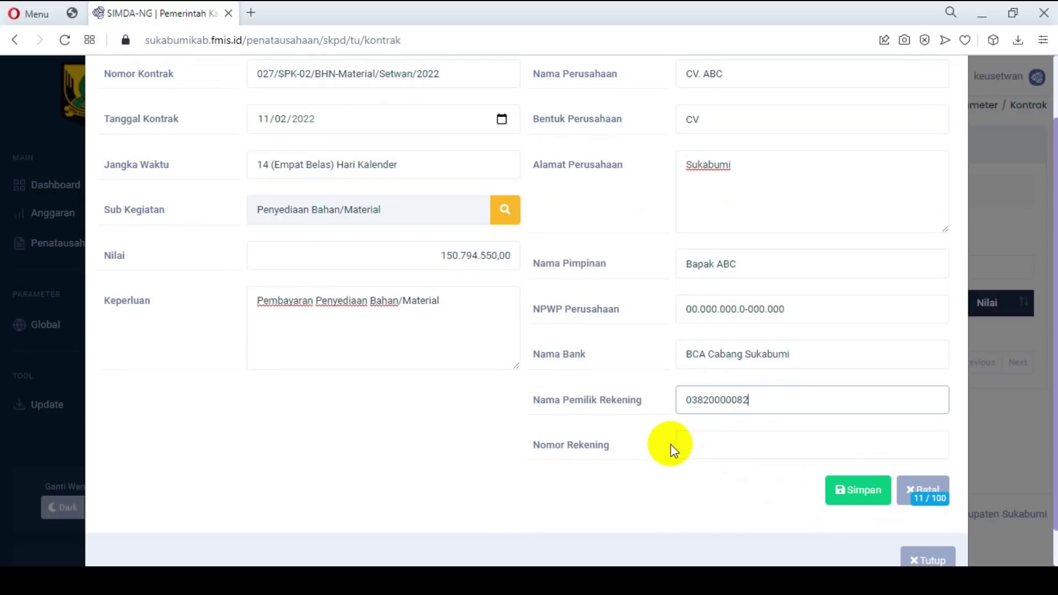
pyautogui.moveTo(744, 73); pyautogui.dragTo(640, 75)
pyautogui.hotkey('ctrl', 'c')
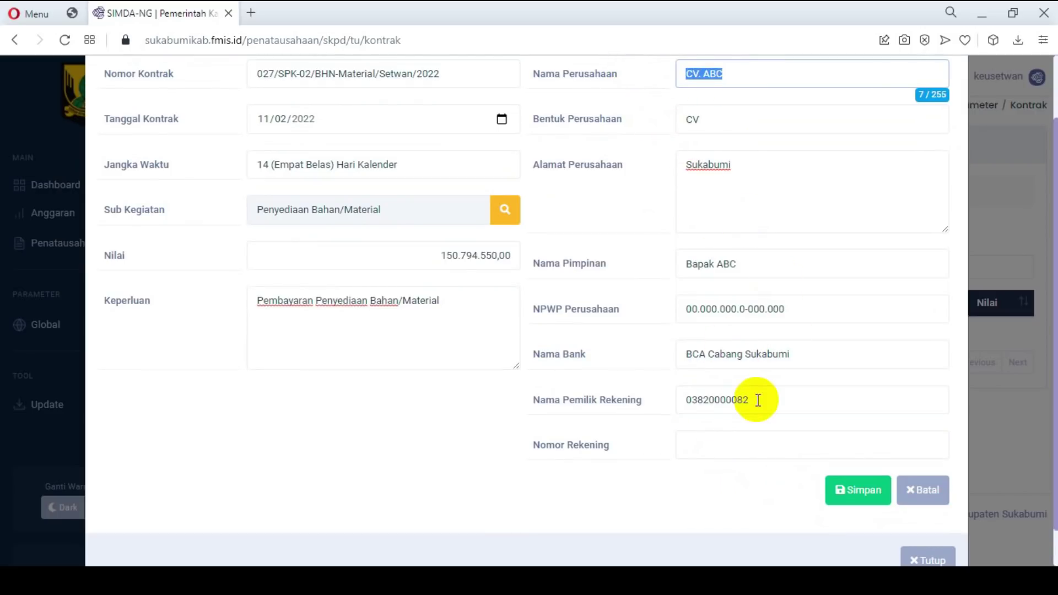
pyautogui.moveTo(758, 400); pyautogui.dragTo(602, 402)
pyautogui.hotkey('ctrl', 'v')
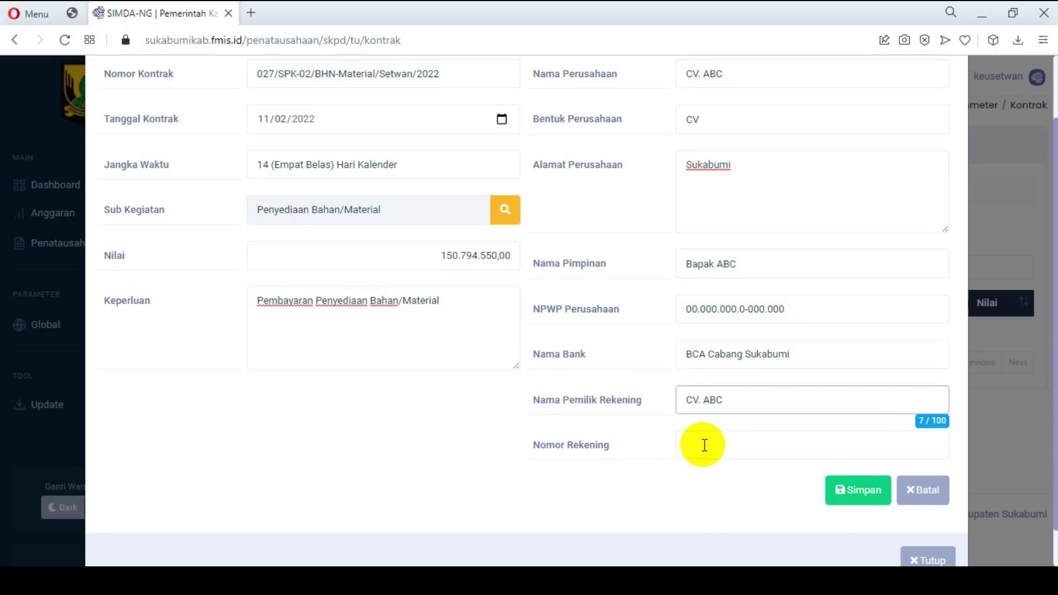
# Step: Enter the bank account number and save the CV. ABC contract
pyautogui.click(704, 445)
pyautogui.write('08')
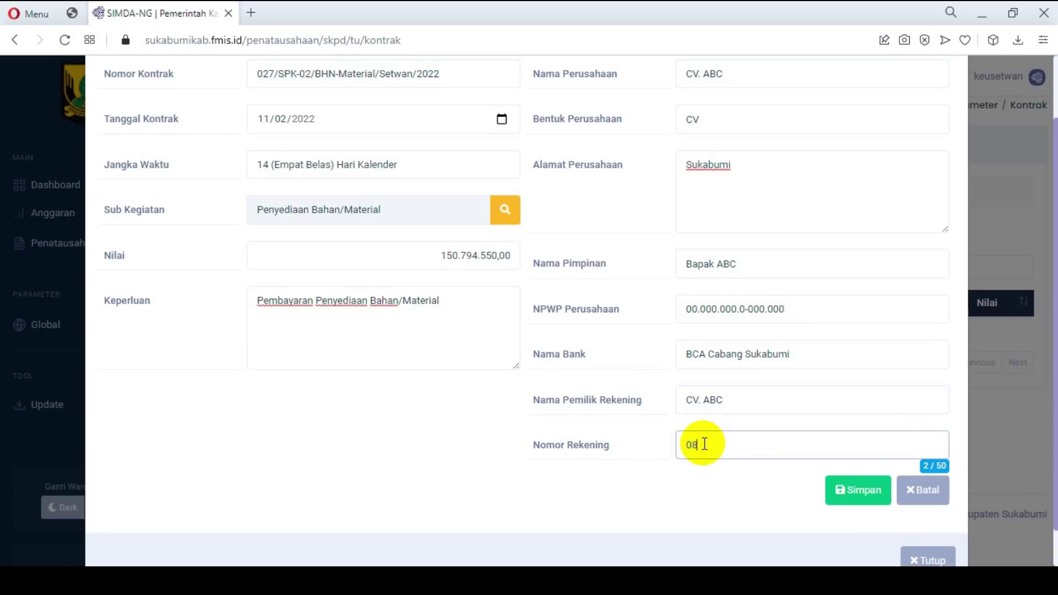
pyautogui.press('Print')
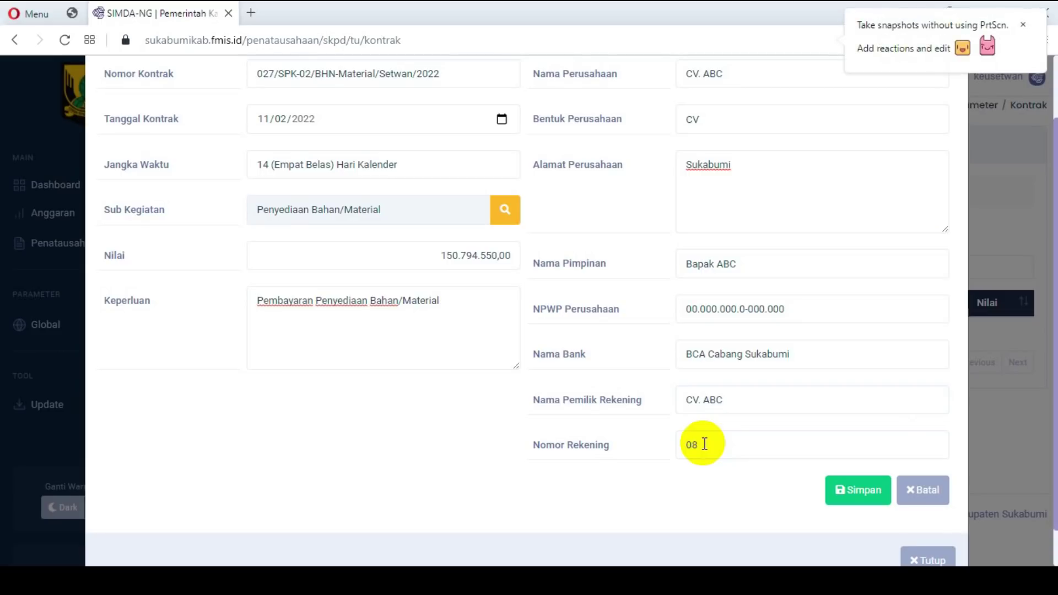
pyautogui.click(705, 445)
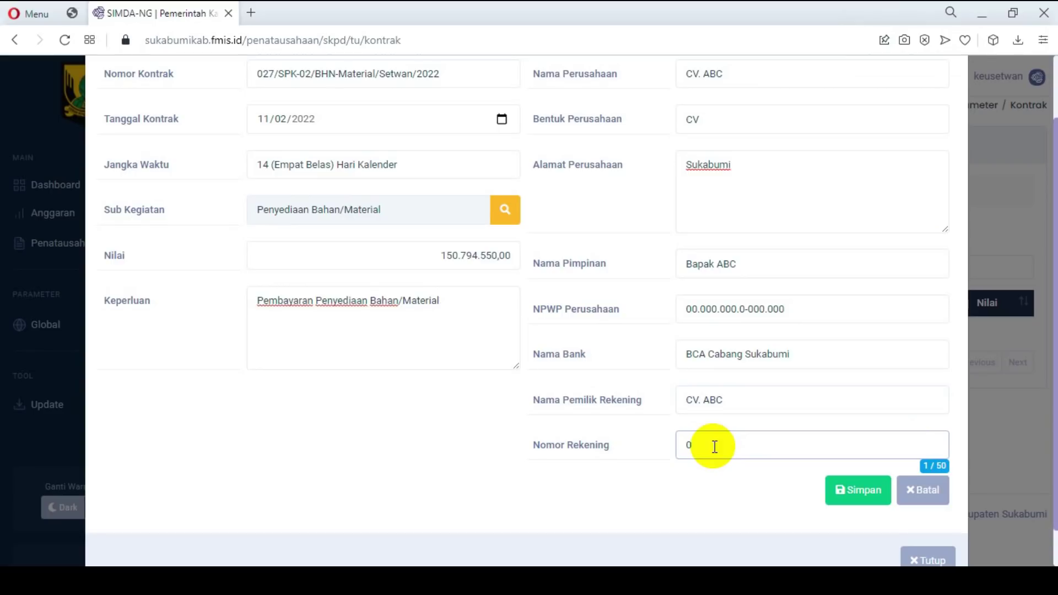
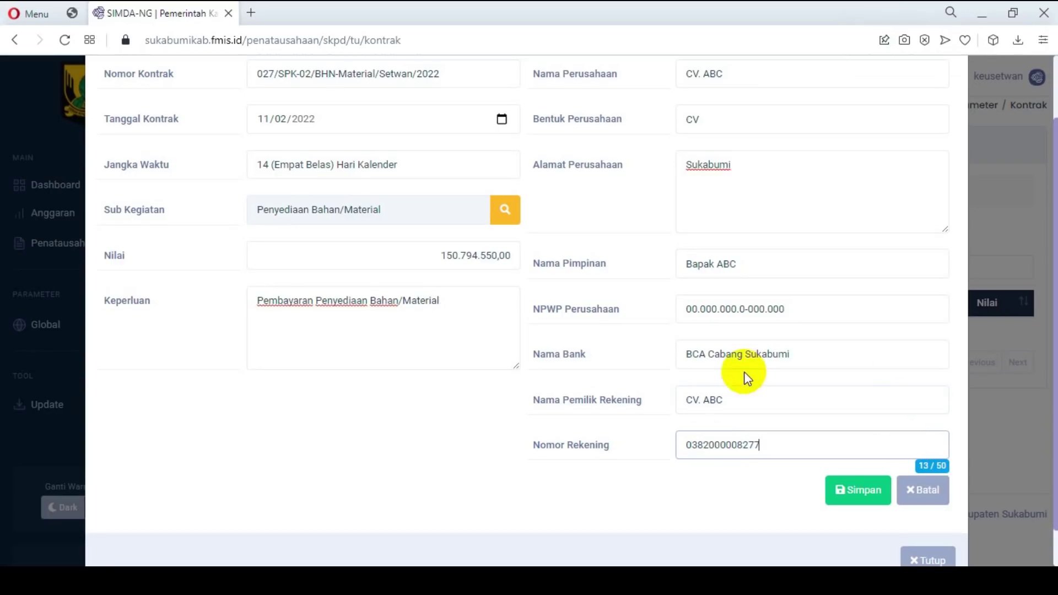
pyautogui.scroll(-1, 763, 381)
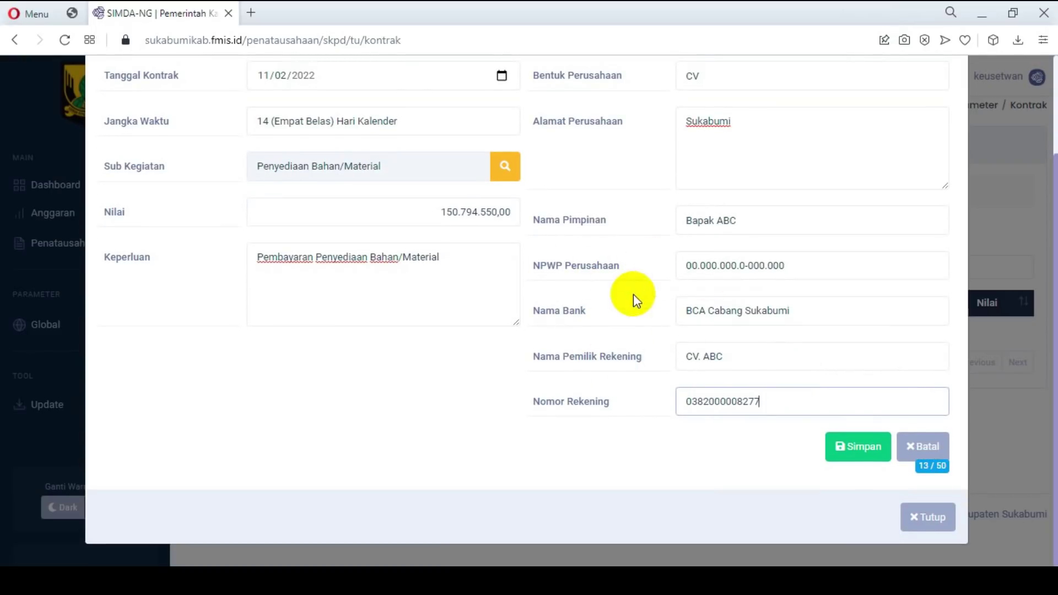
pyautogui.scroll(3, 480, 289)
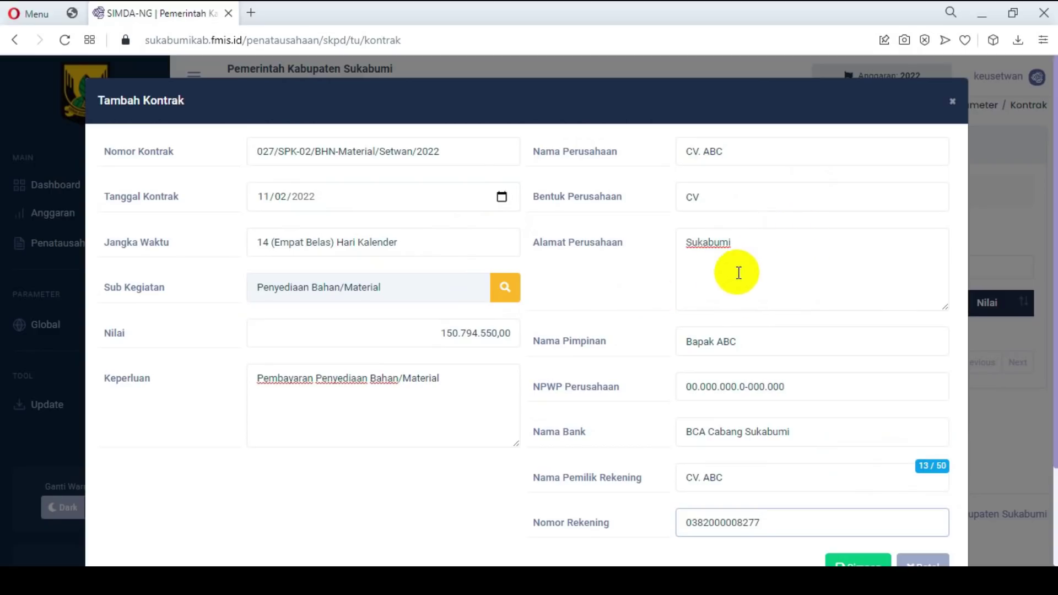
pyautogui.scroll(-2, 793, 306)
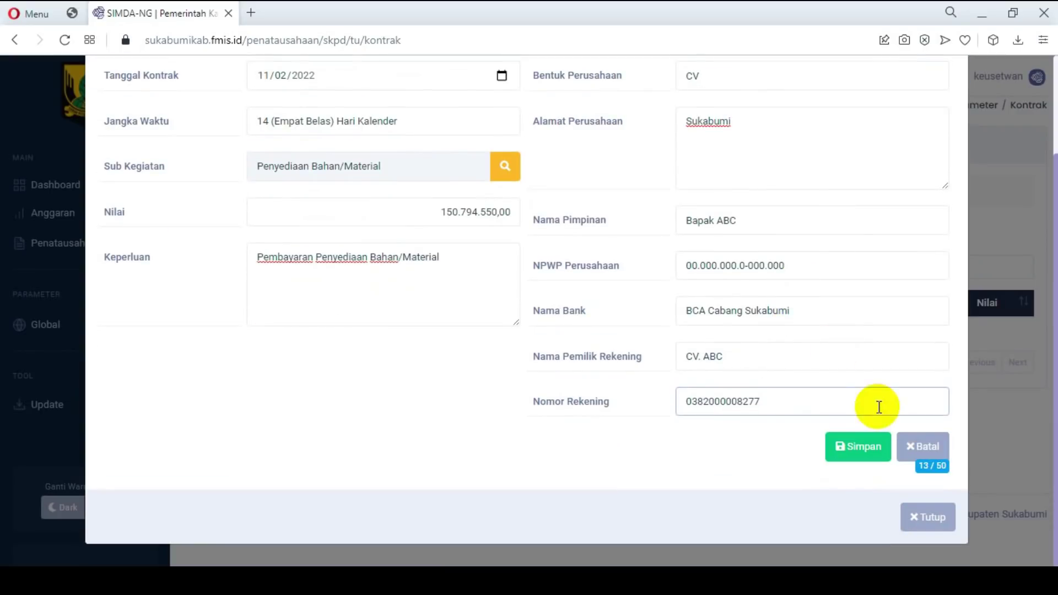
pyautogui.click(857, 457)
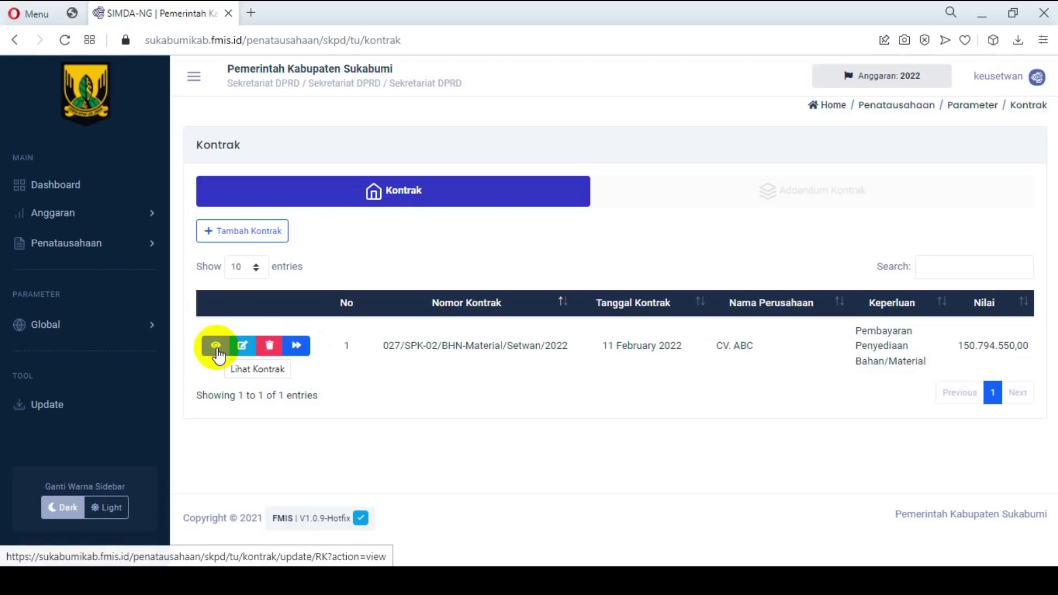
pyautogui.click(216, 348)
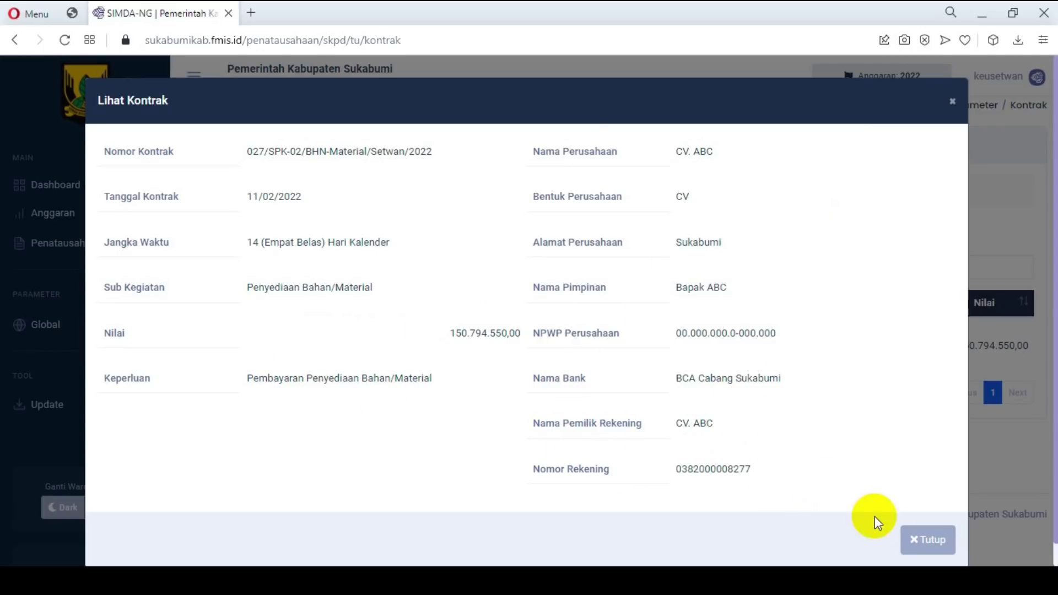
pyautogui.click(927, 539)
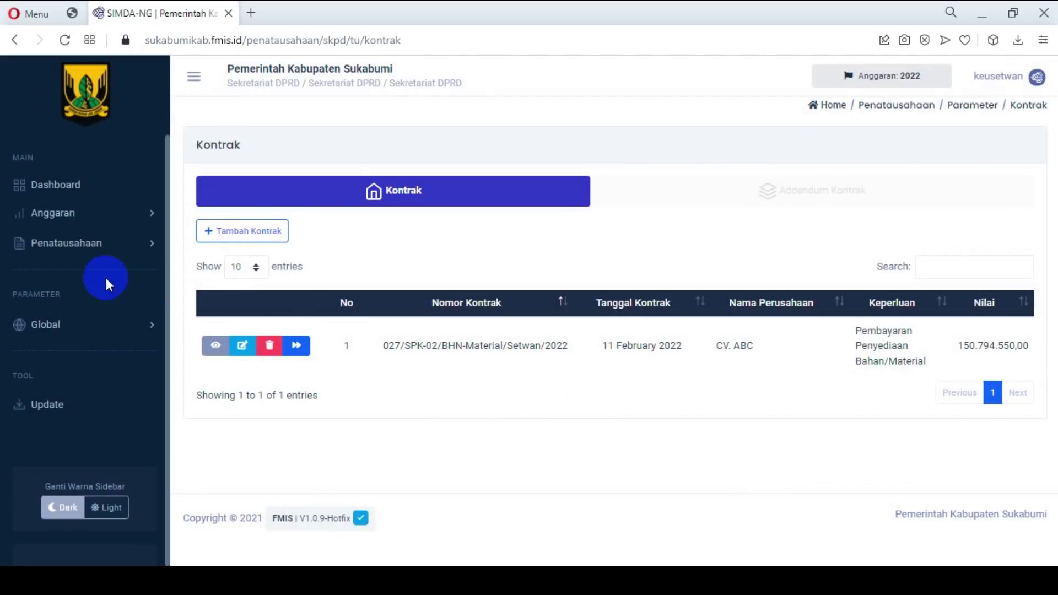
pyautogui.click(95, 247)
pyautogui.rightClick(104, 416)
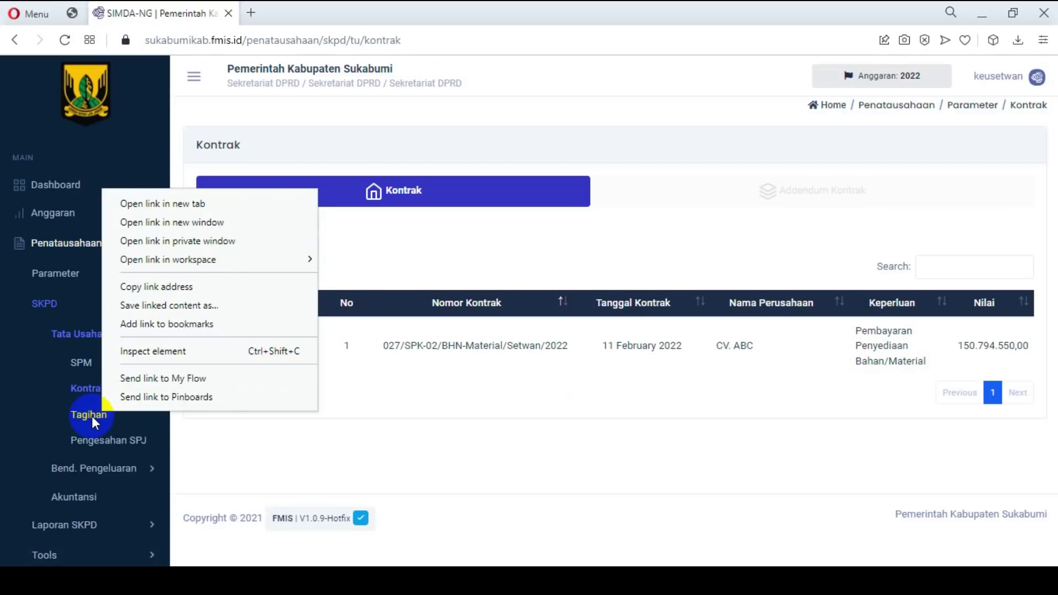
# Step: Open the Tagihan page, open Kontrak/SPK in a new tab, and bring up the contract list for a new bill
pyautogui.click(91, 415)
pyautogui.click(91, 415)
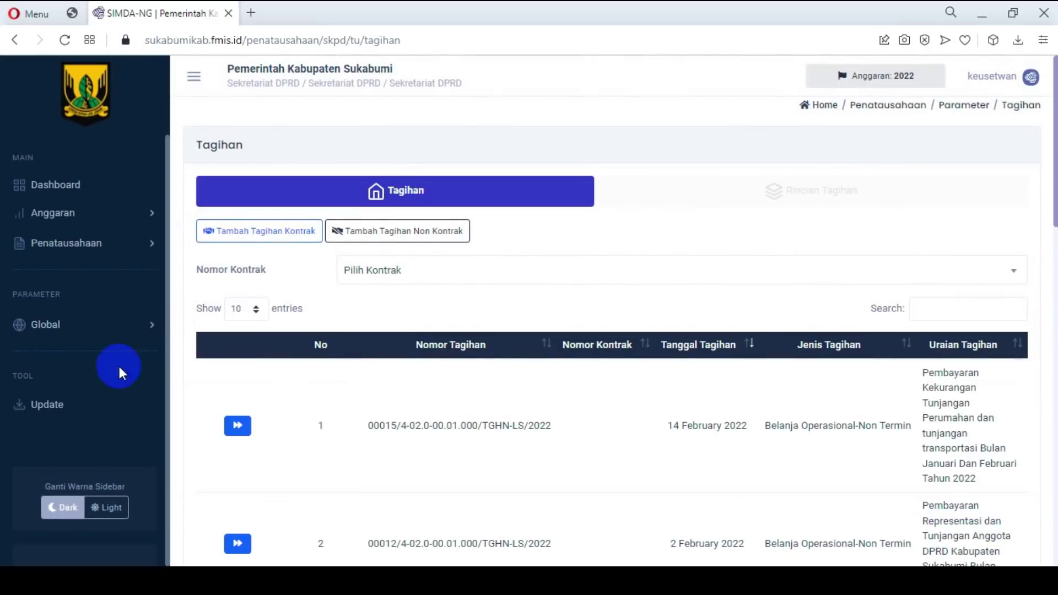
pyautogui.click(140, 243)
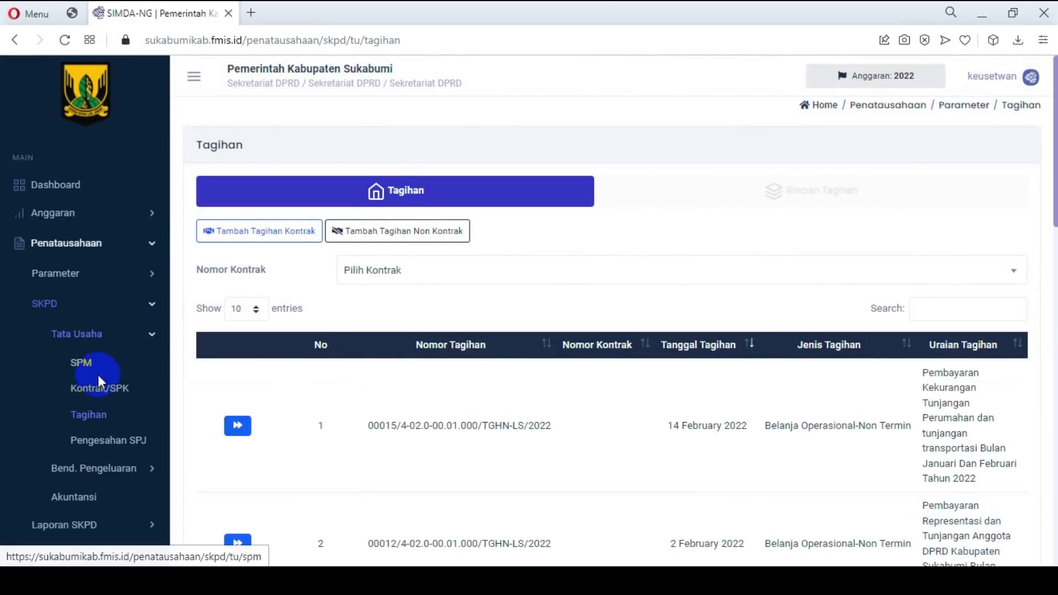
pyautogui.rightClick(115, 389)
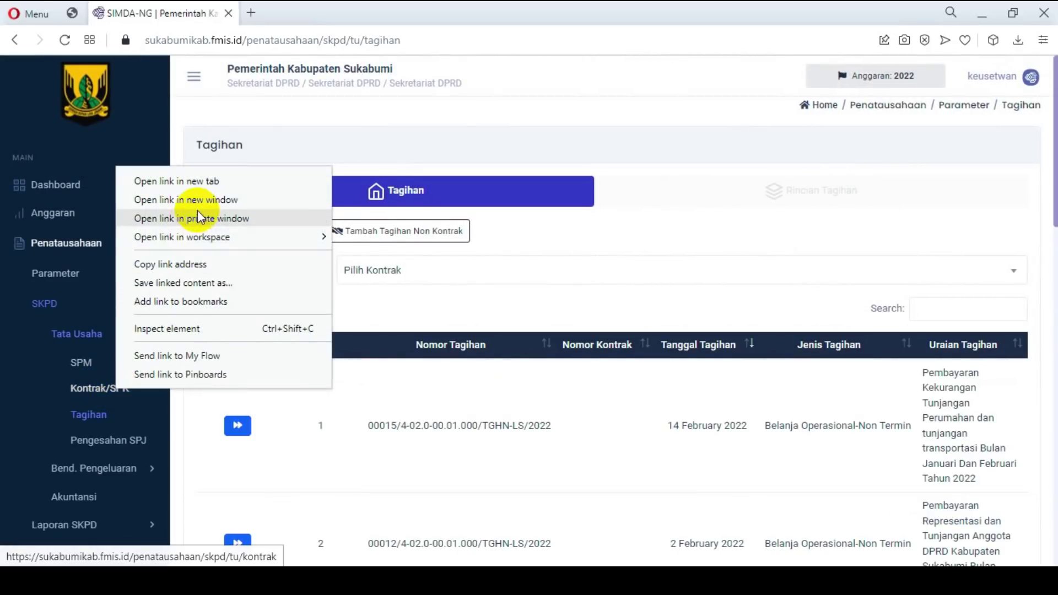
pyautogui.click(209, 182)
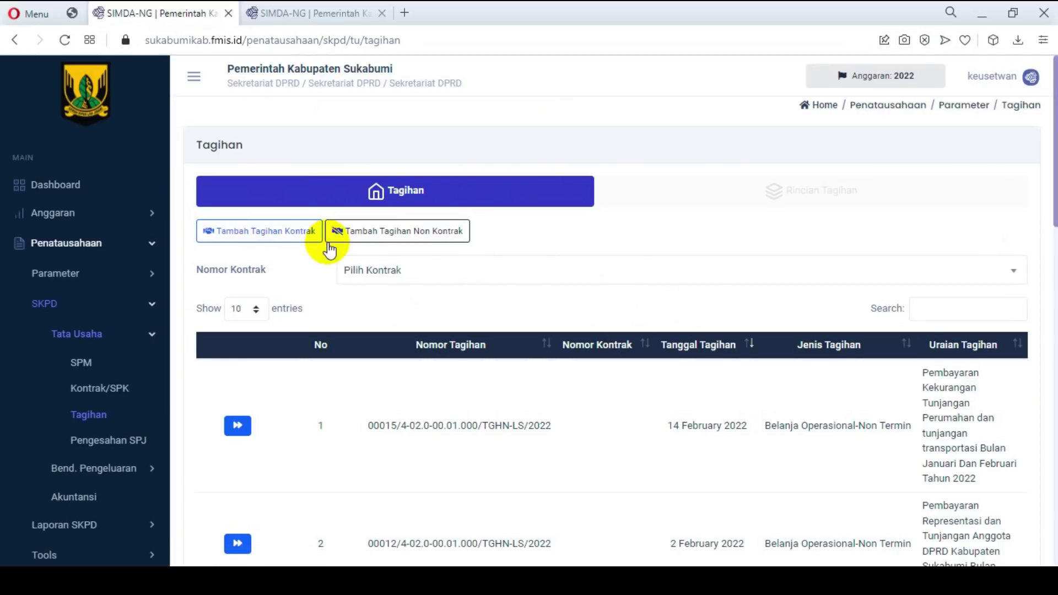
pyautogui.click(270, 237)
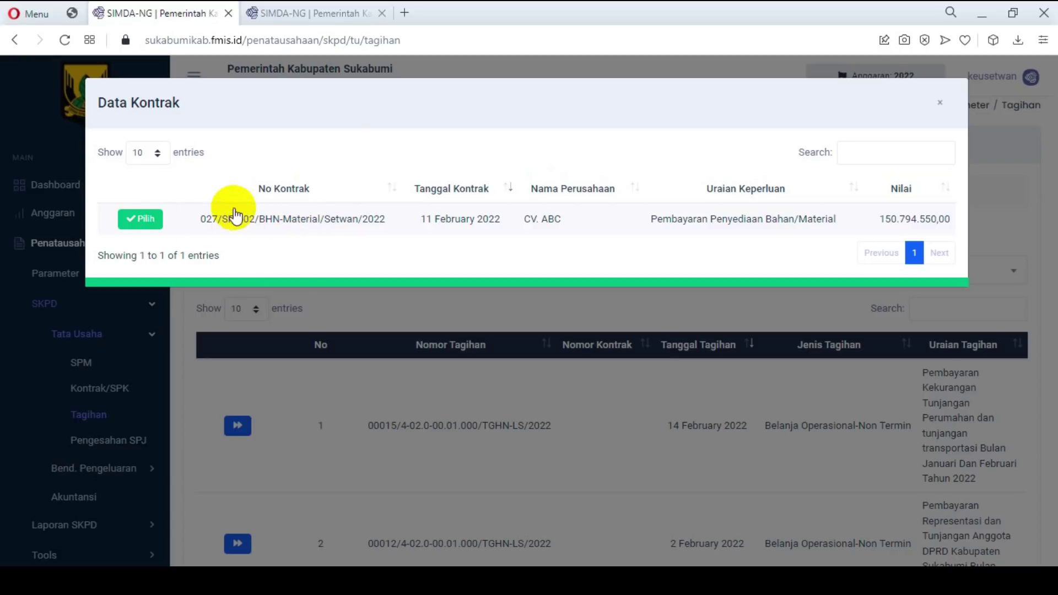
# Step: Pick the CV. ABC contract, spending type Belanja Barang Jasa and bill type Belanja Operasional-Non Termin
pyautogui.click(157, 220)
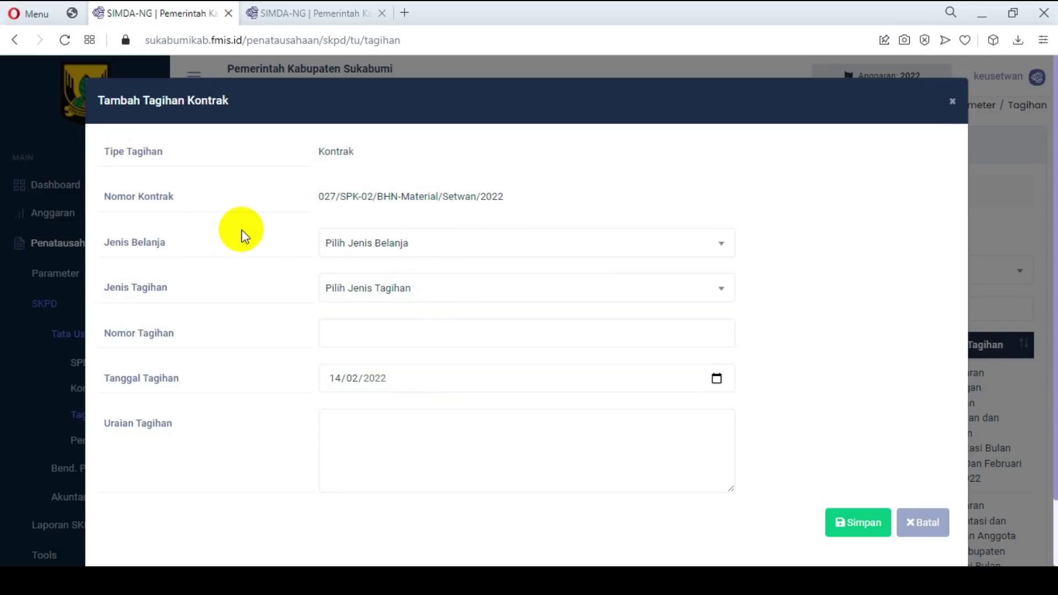
pyautogui.click(391, 243)
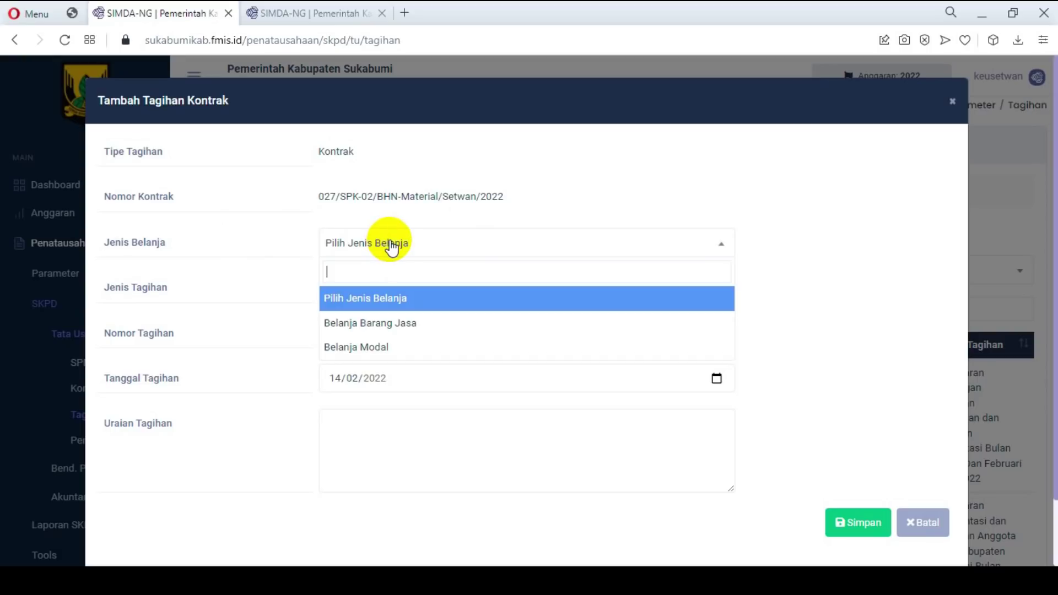
pyautogui.click(417, 324)
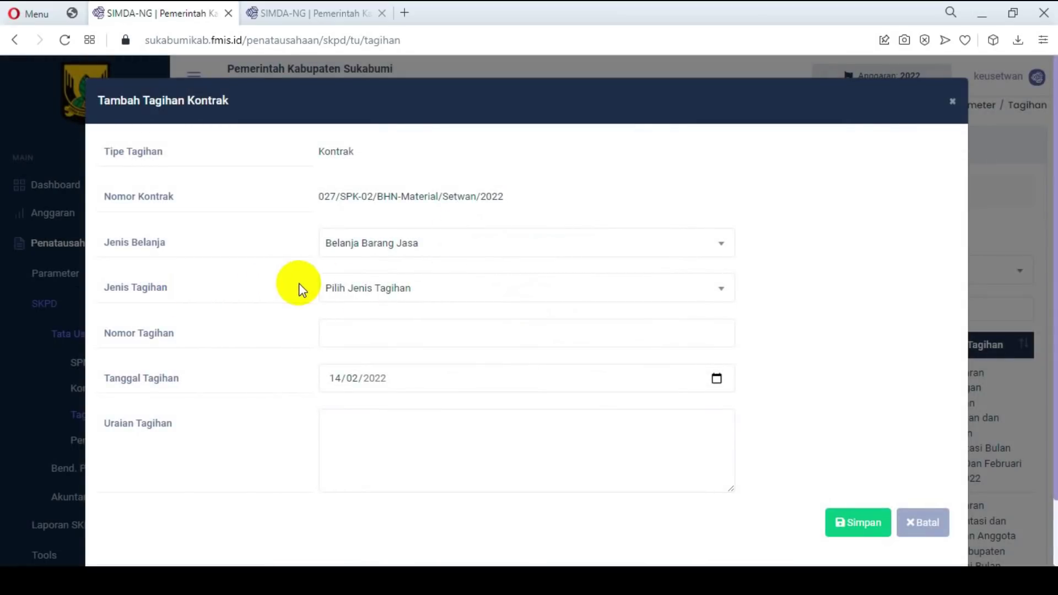
pyautogui.click(424, 292)
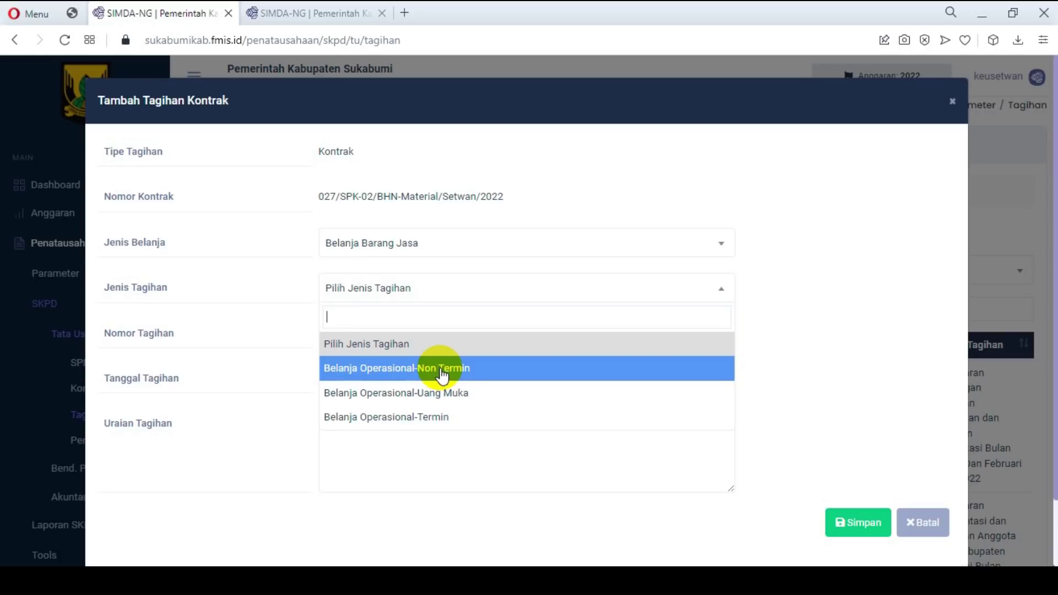
pyautogui.click(417, 369)
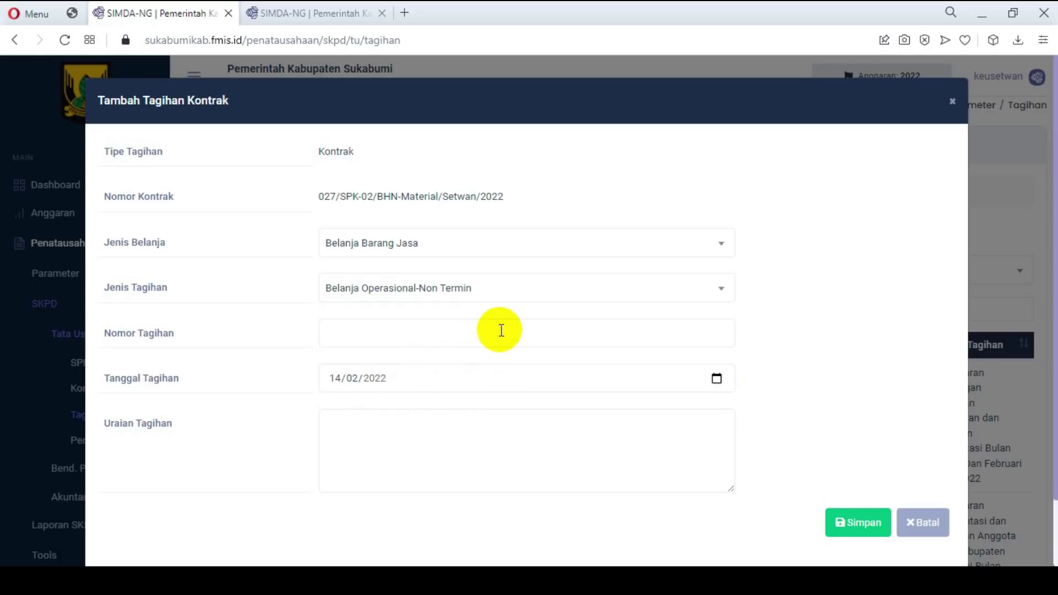
pyautogui.click(504, 289)
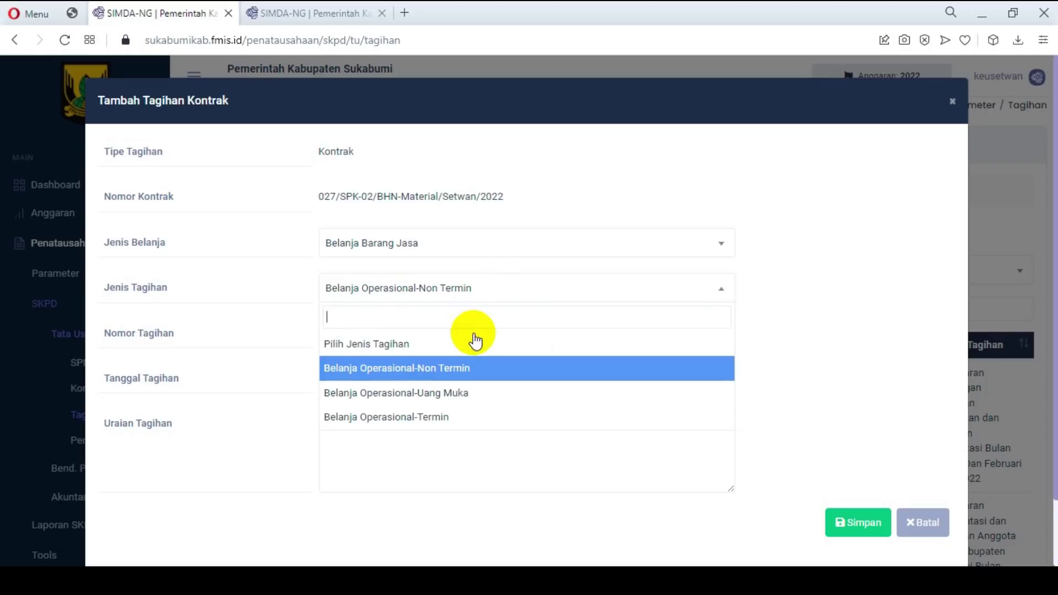
pyautogui.click(435, 414)
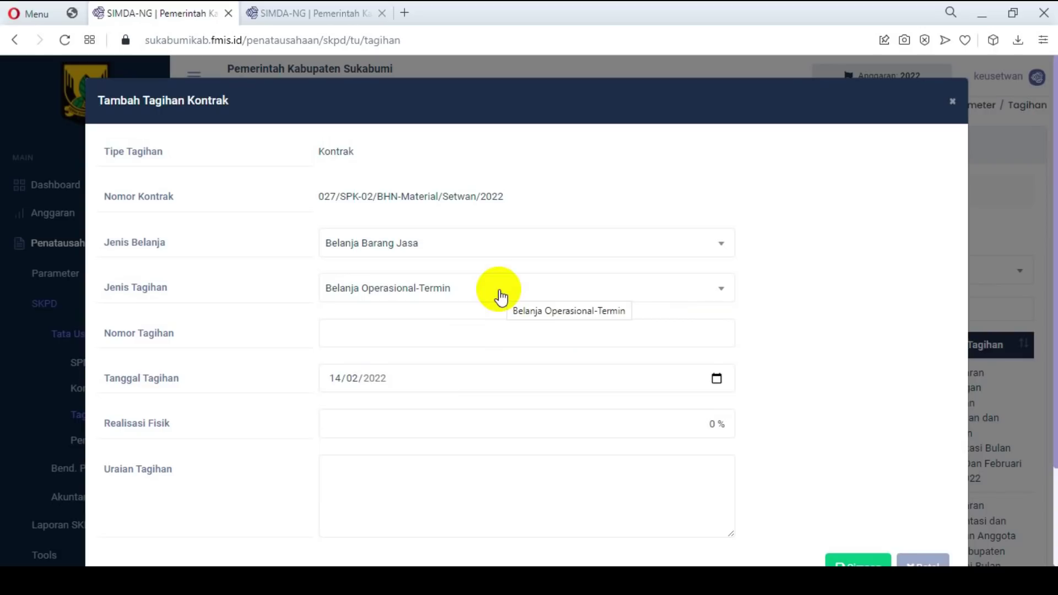
pyautogui.click(501, 298)
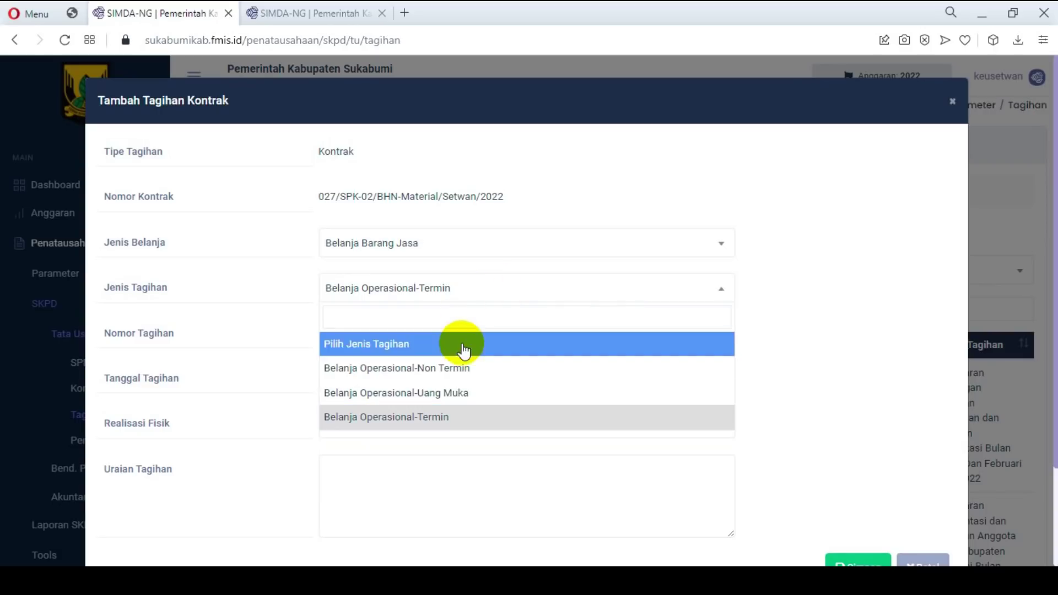
pyautogui.click(428, 374)
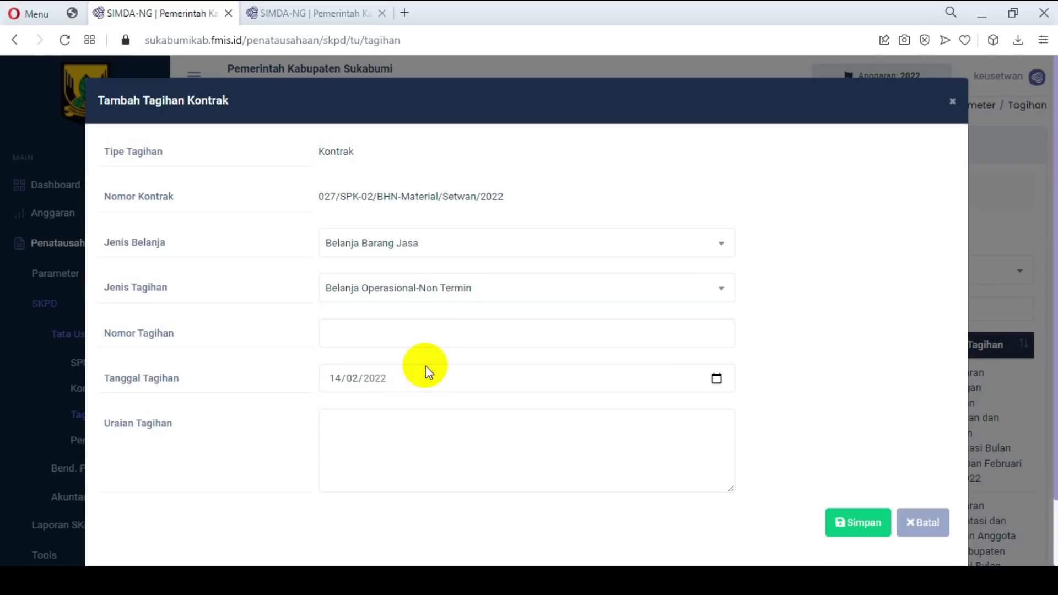
pyautogui.click(358, 329)
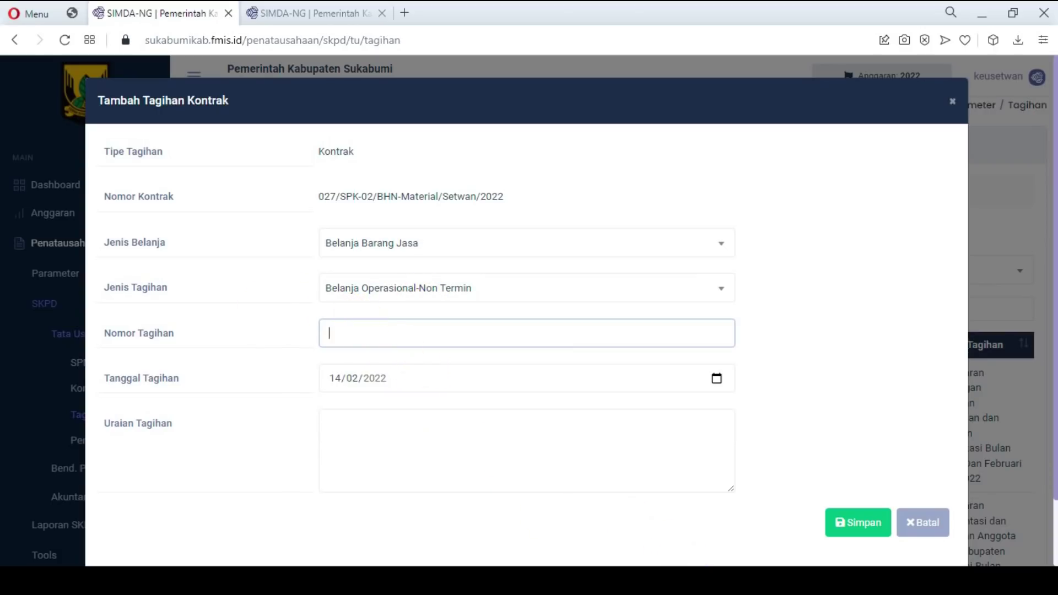
# Step: Paste the SPP-LS code from Notepad as the bill number, prefixed with 0081/
pyautogui.hotkey('alt', 'Tab')
pyautogui.moveTo(639, 248); pyautogui.dragTo(673, 273)
pyautogui.hotkey('ctrl', 'c')
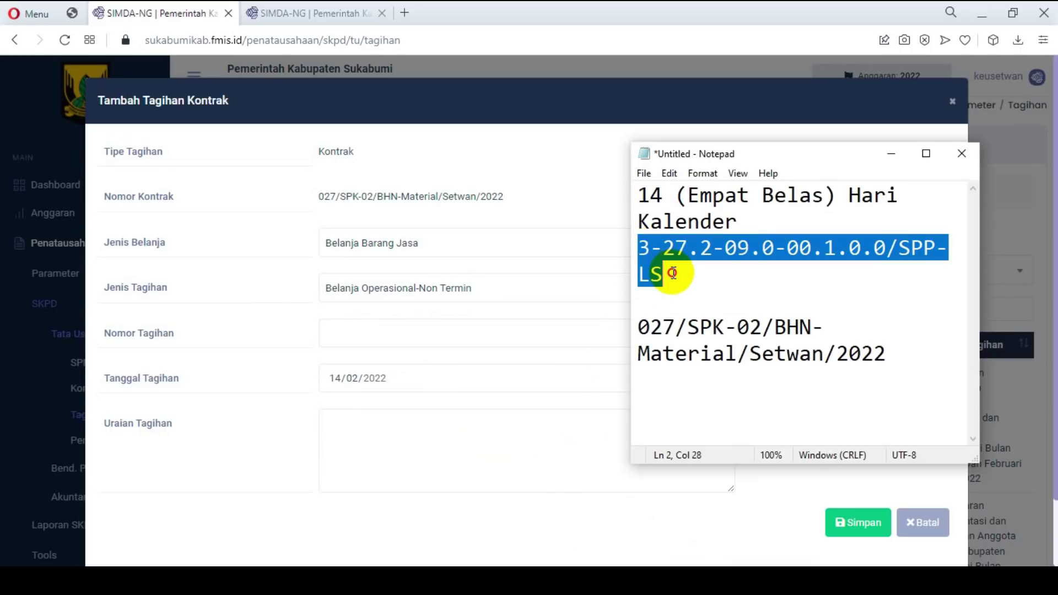
pyautogui.click(339, 335)
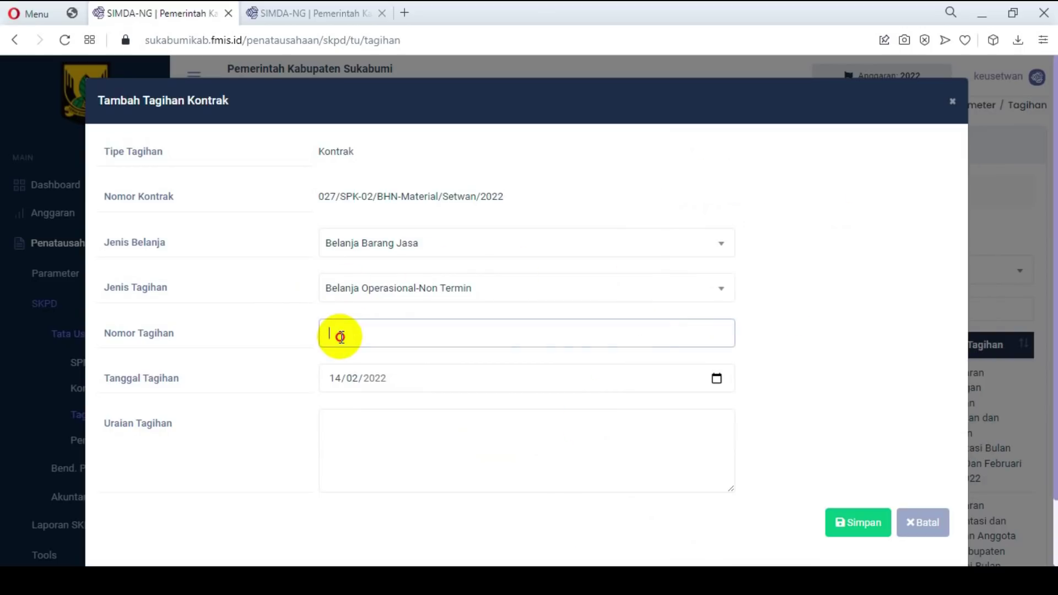
pyautogui.hotkey('ctrl', 'v')
pyautogui.press('Home')
pyautogui.write('0081/')
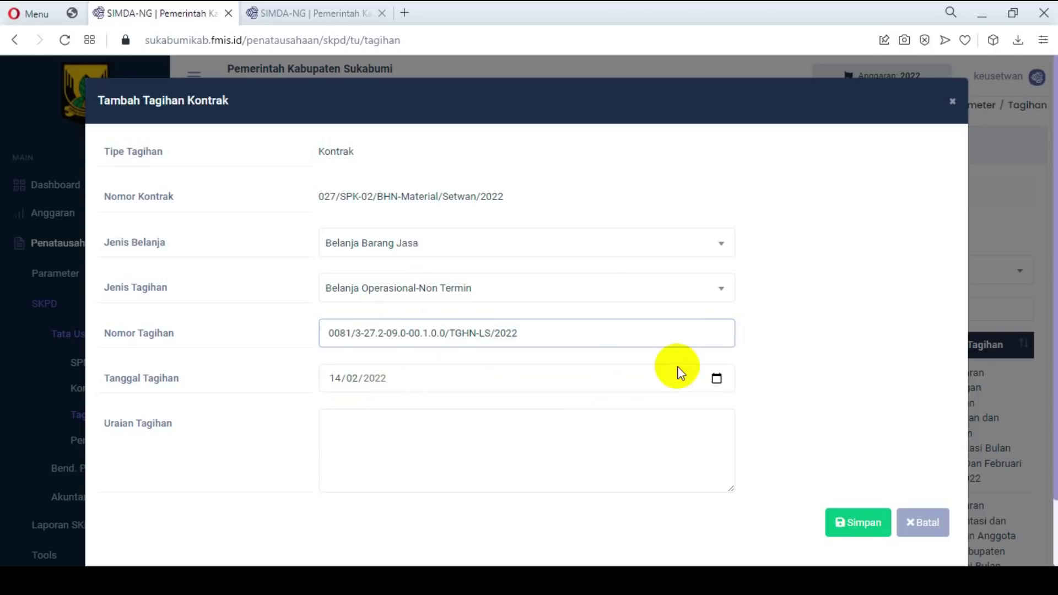
# Step: Fill description 'Tagihan Pembayaran Penyediaan Bahan/Material' and check the number ends TGHN-LS/2022
pyautogui.click(381, 457)
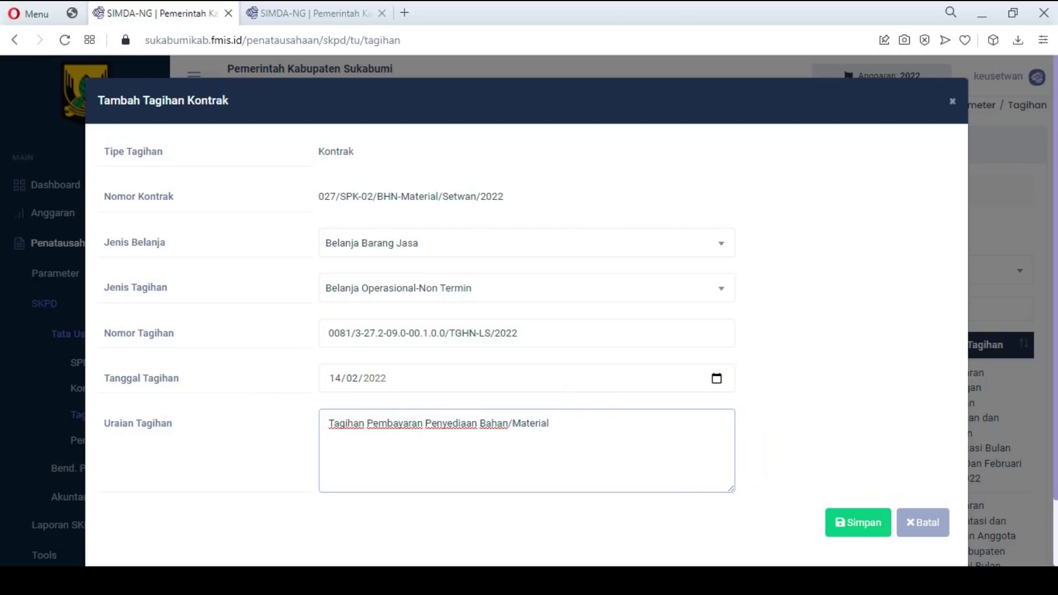
pyautogui.moveTo(565, 429); pyautogui.dragTo(324, 409)
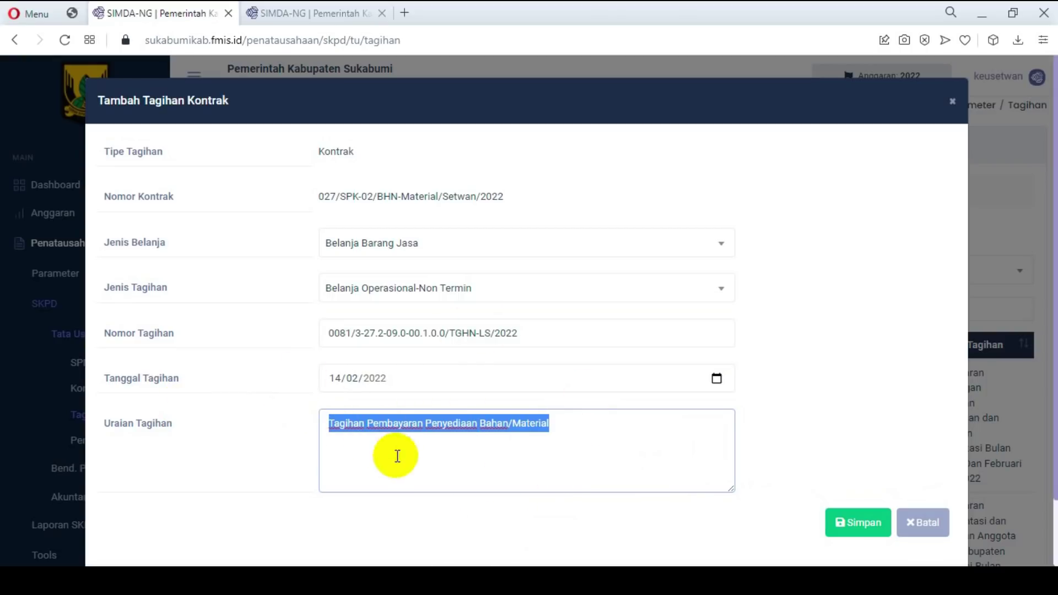
pyautogui.click(449, 475)
pyautogui.click(448, 335)
pyautogui.moveTo(449, 335); pyautogui.dragTo(486, 341)
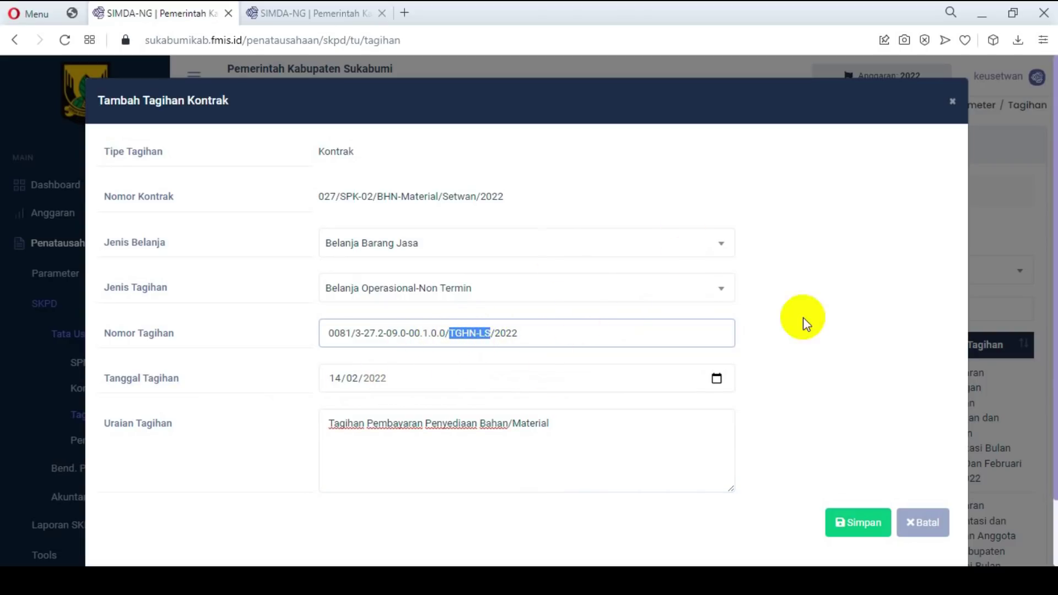
pyautogui.scroll(-2, 666, 292)
# Step: Save bill 0081/3-27.2-09.0-00.1.0.0/TGHN-LS/2022 and open its empty Rincian Tagihan page
pyautogui.click(855, 459)
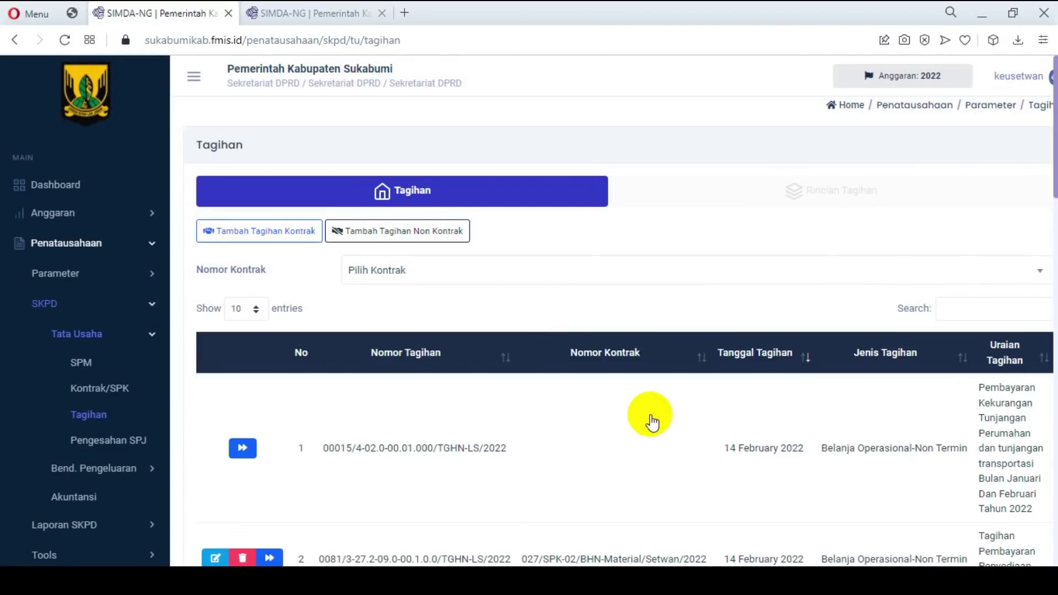
pyautogui.scroll(-4, 651, 418)
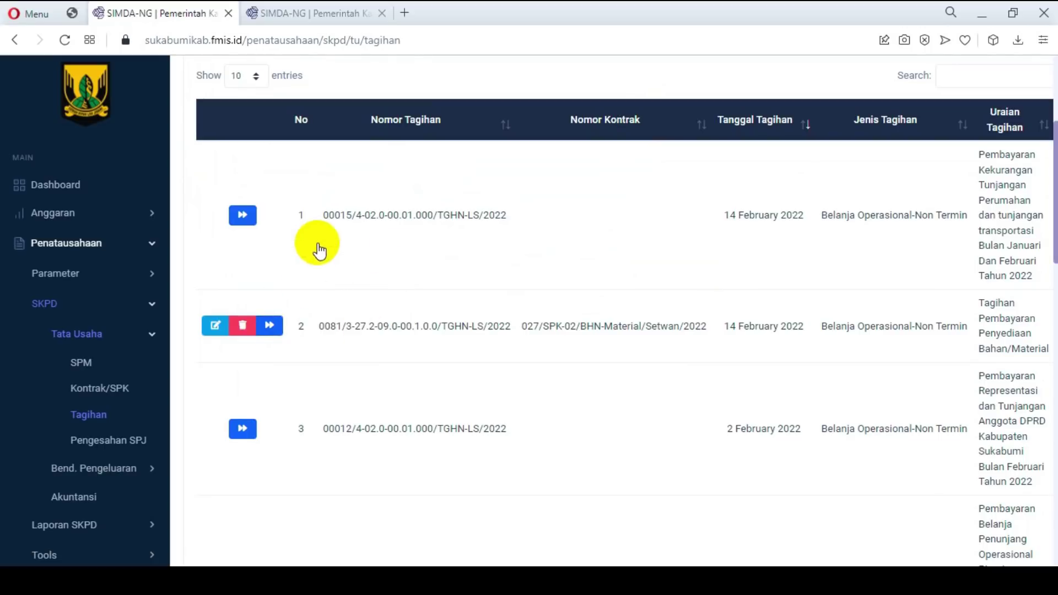
pyautogui.click(270, 326)
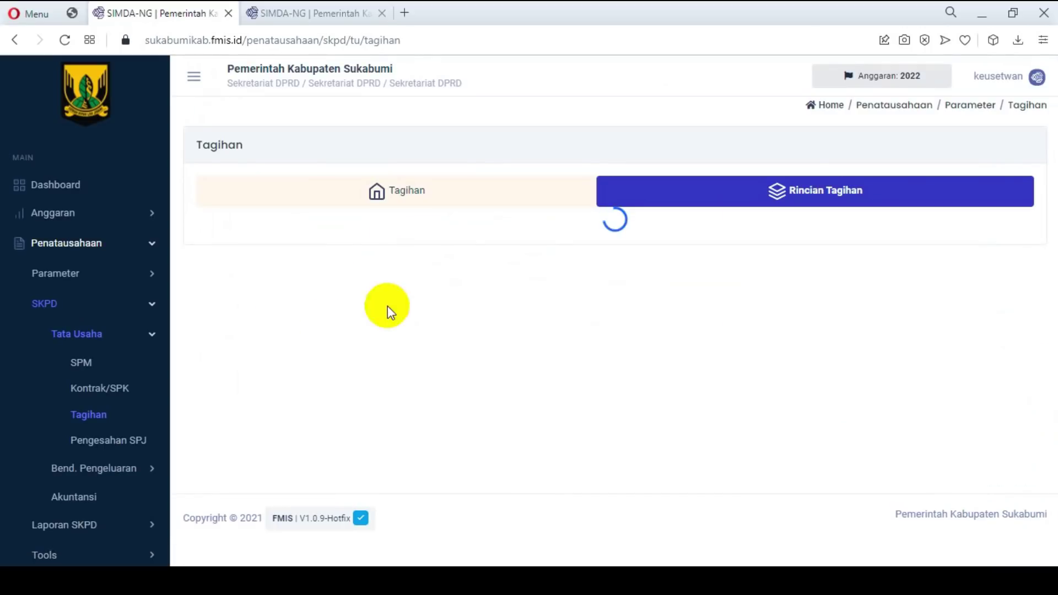
pyautogui.scroll(-2, 682, 312)
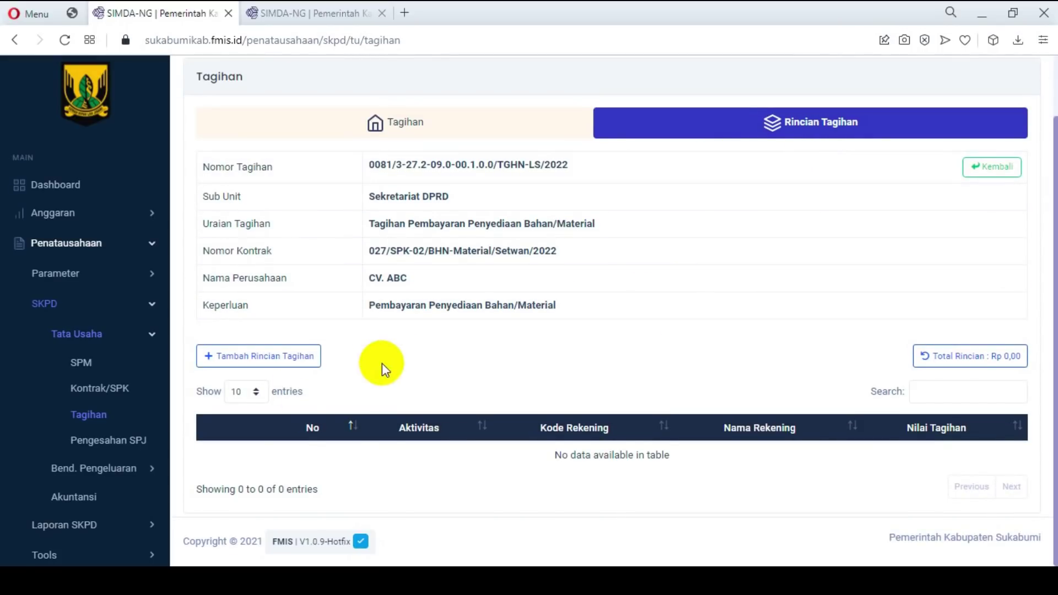
# Step: Search 'penyediaan bahan' and save a 1.858.800,00 line for Belanja Bahan-Bahan Bangunan dan Konstruksi
pyautogui.click(274, 369)
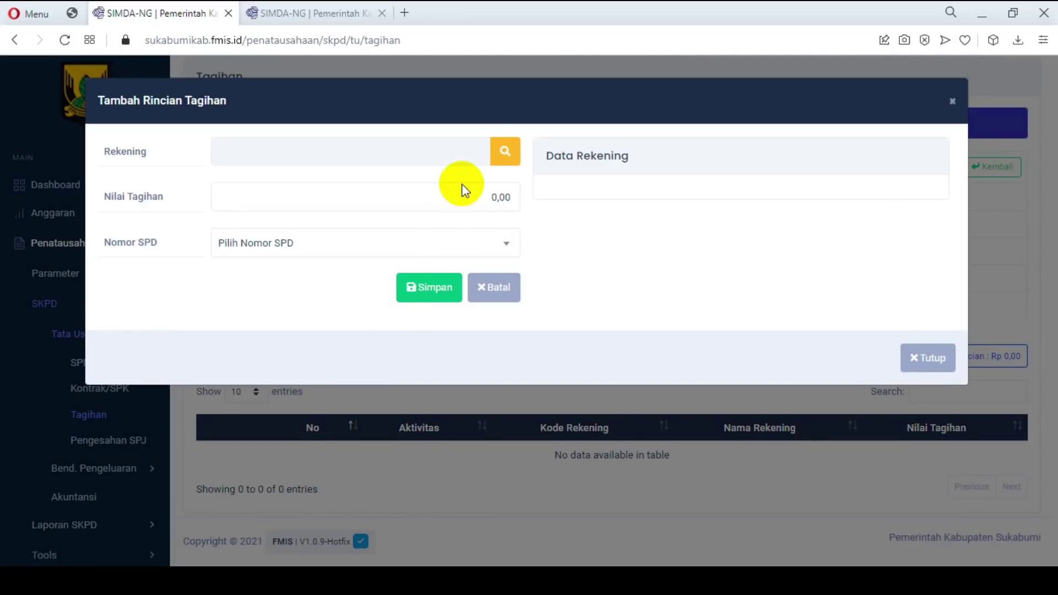
pyautogui.click(501, 154)
pyautogui.click(897, 204)
pyautogui.write('2.01.2')
pyautogui.write('iann')
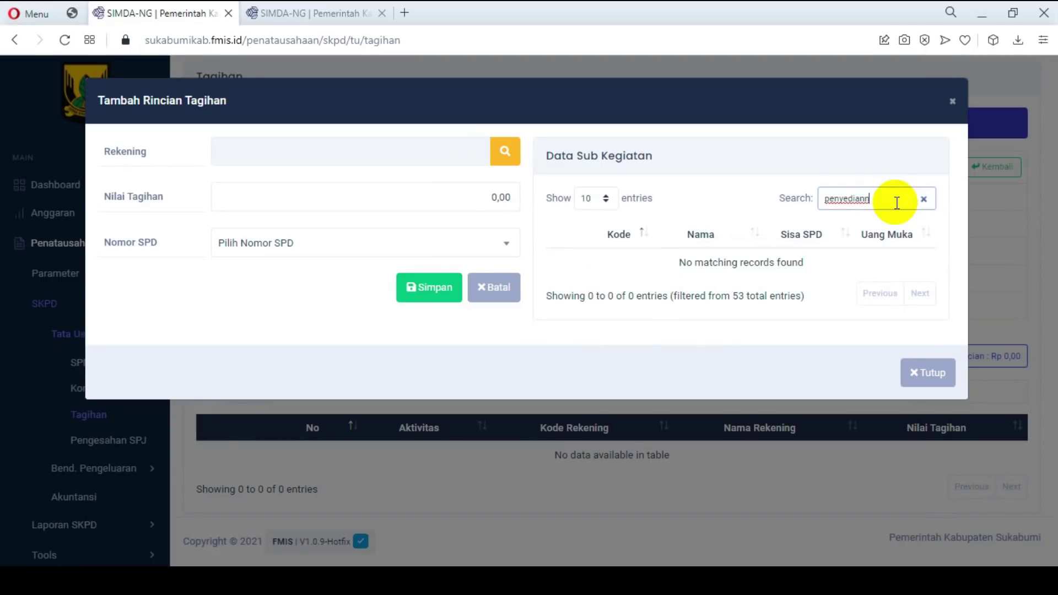
pyautogui.press('BackSpace')
pyautogui.press('BackSpace')
pyautogui.press('BackSpace')
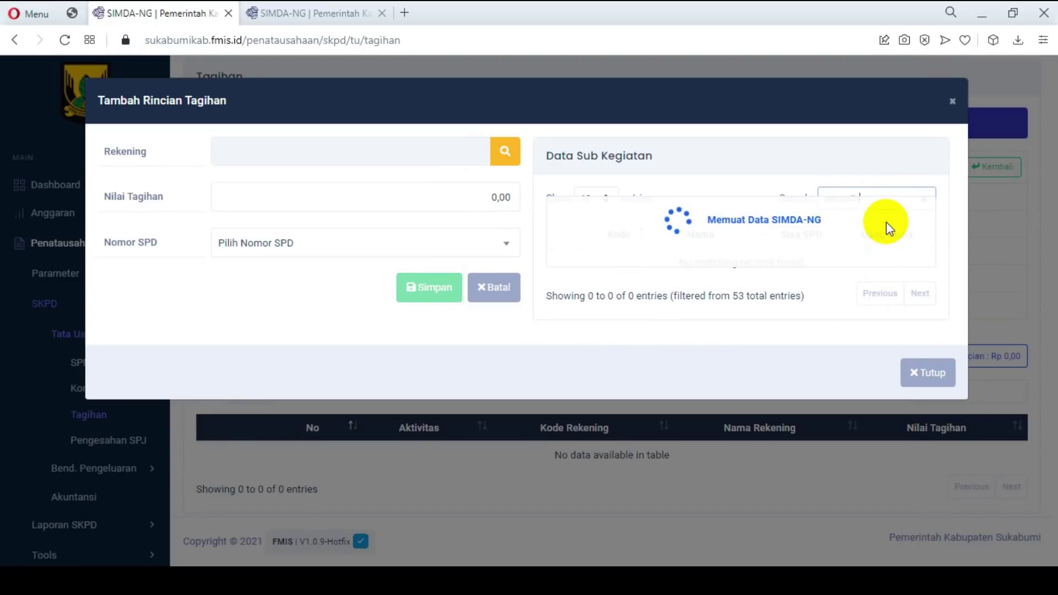
pyautogui.write('an bahan')
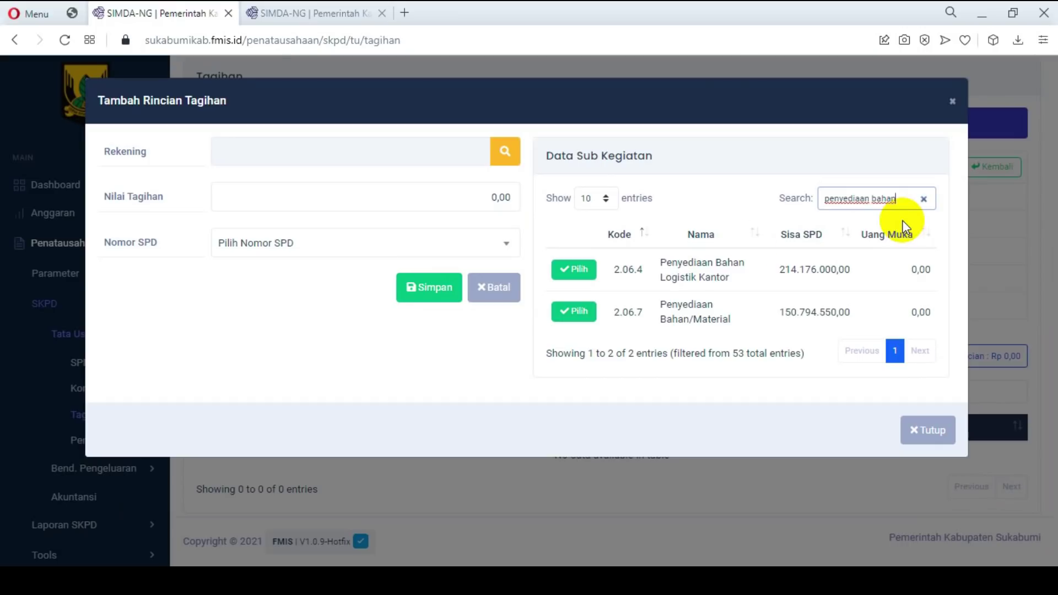
pyautogui.click(583, 320)
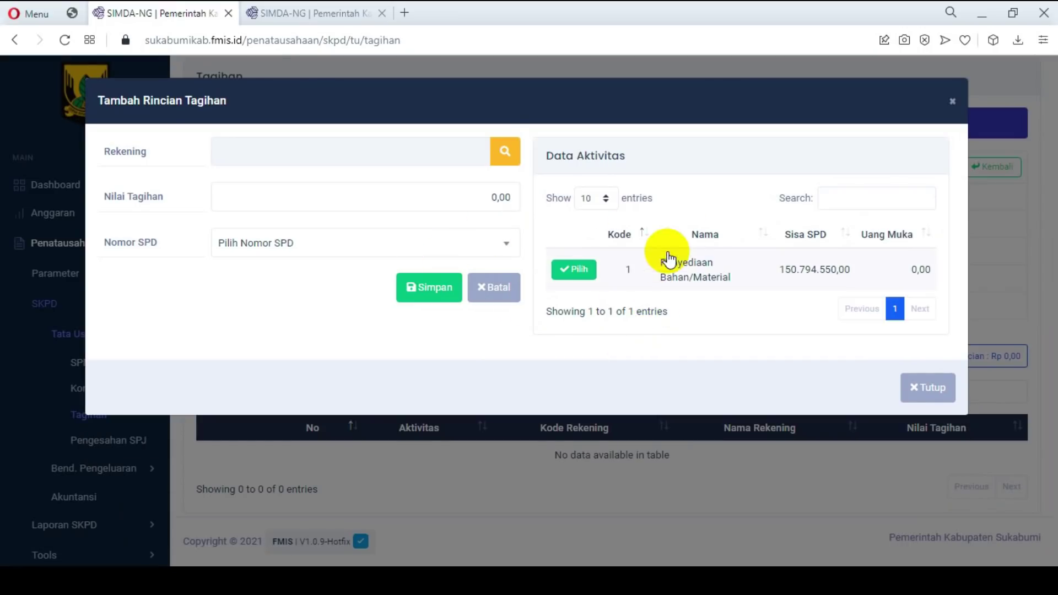
pyautogui.click(581, 274)
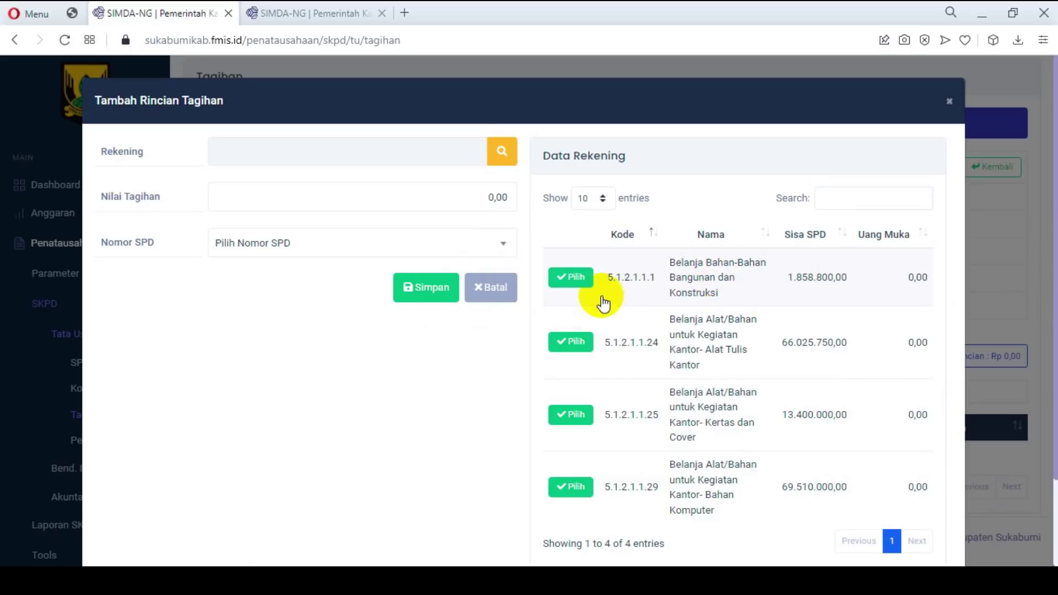
pyautogui.click(568, 282)
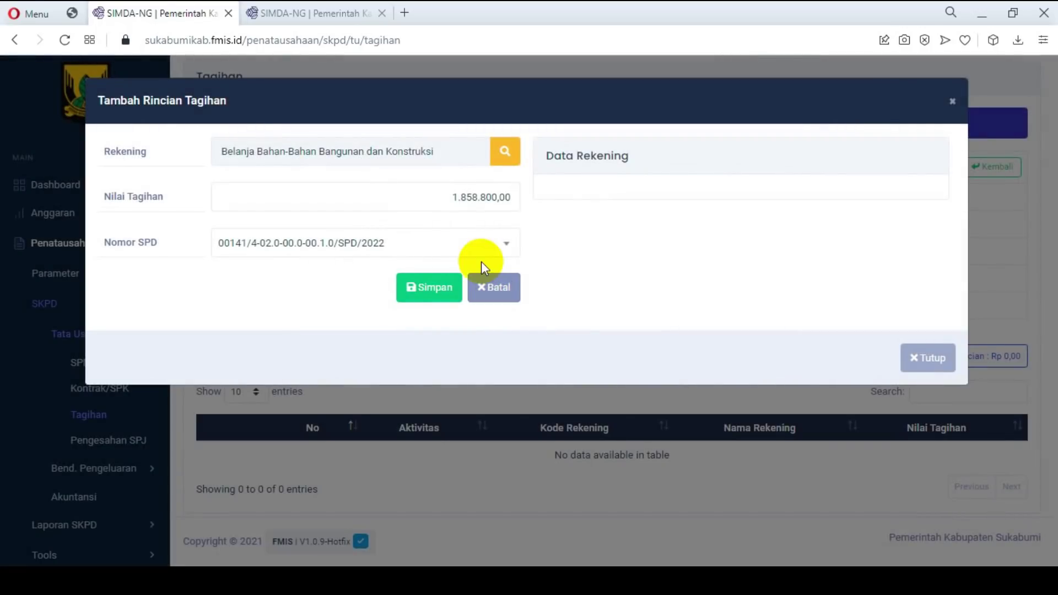
pyautogui.click(431, 287)
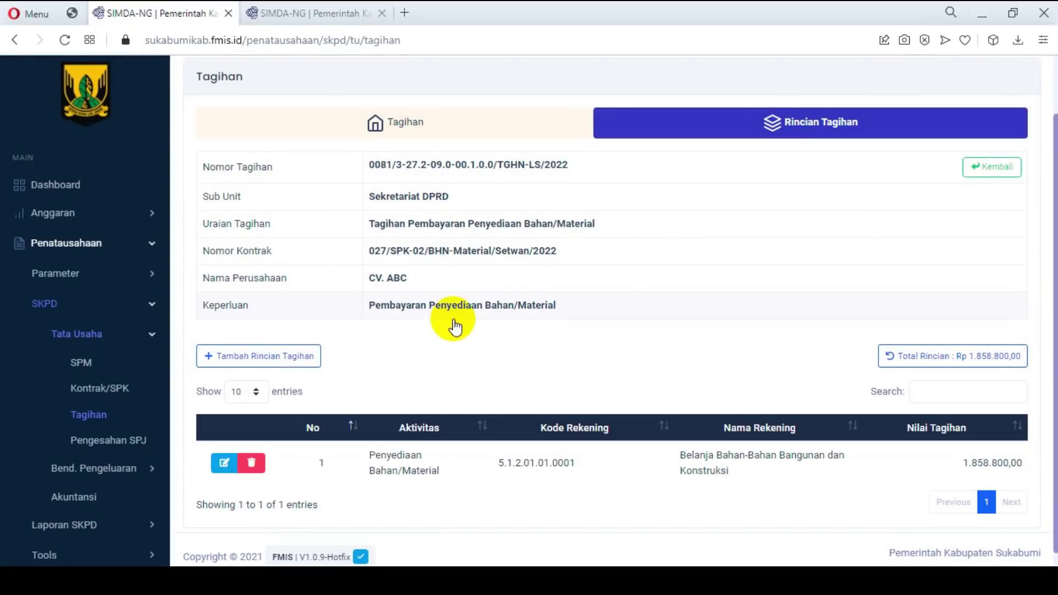
# Step: Add an Alat Tulis Kantor line (5.1.2.1.1.24) worth 66.025.750,00
pyautogui.click(270, 361)
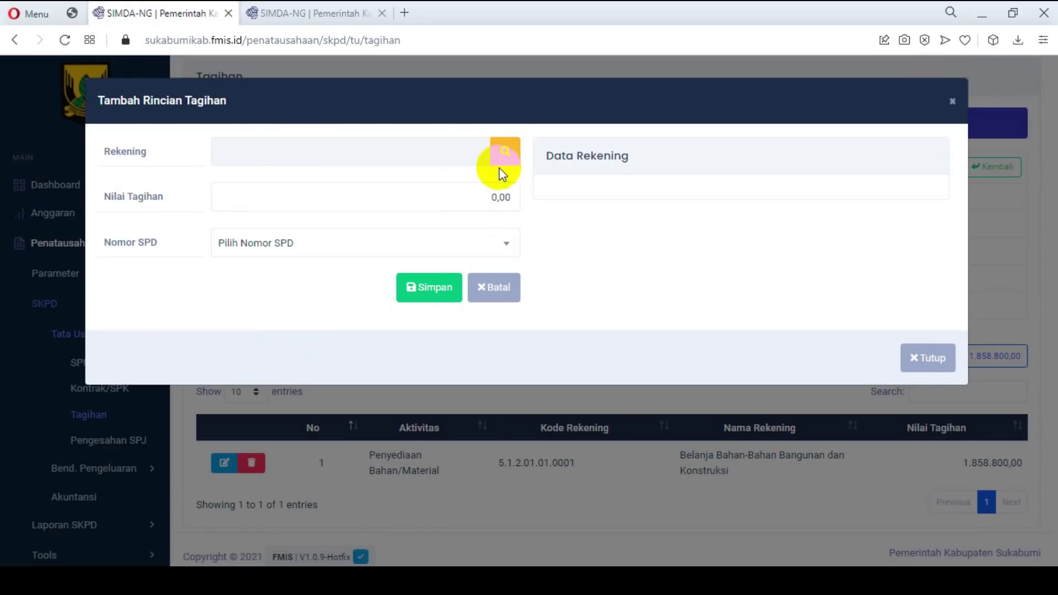
pyautogui.click(503, 159)
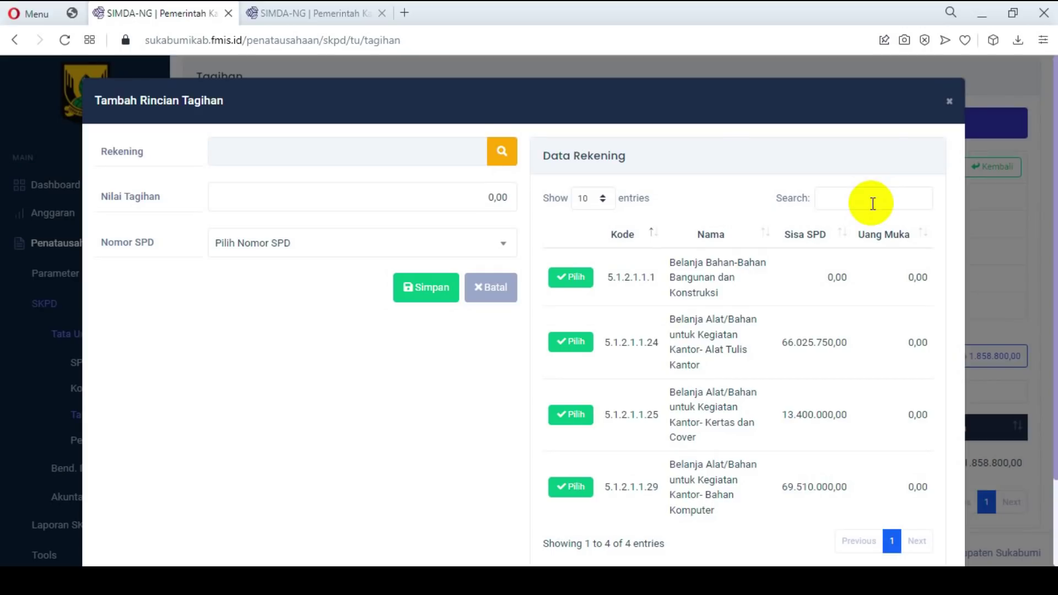
pyautogui.click(568, 345)
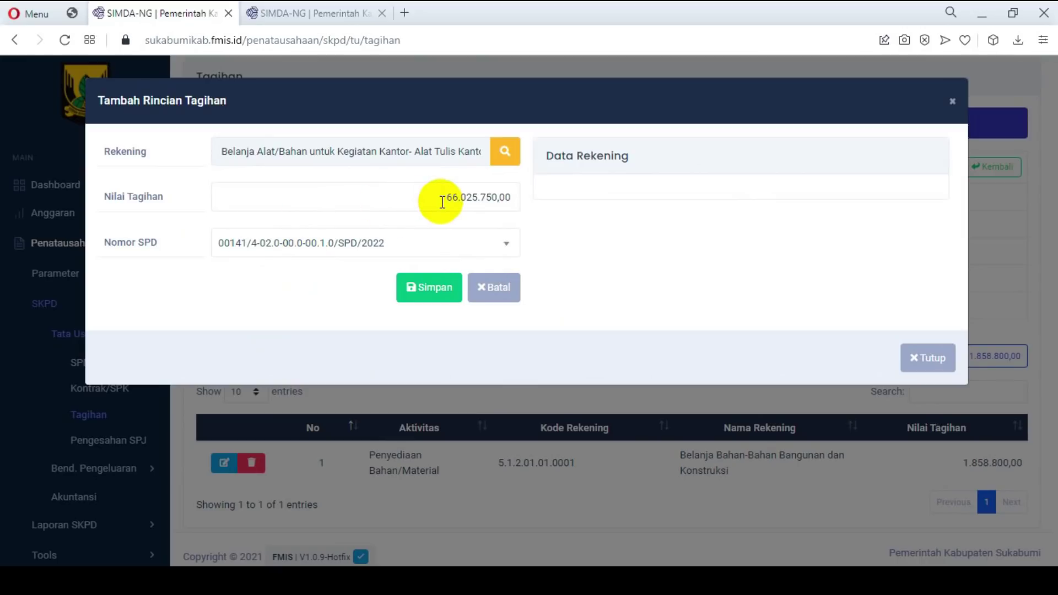
pyautogui.click(428, 295)
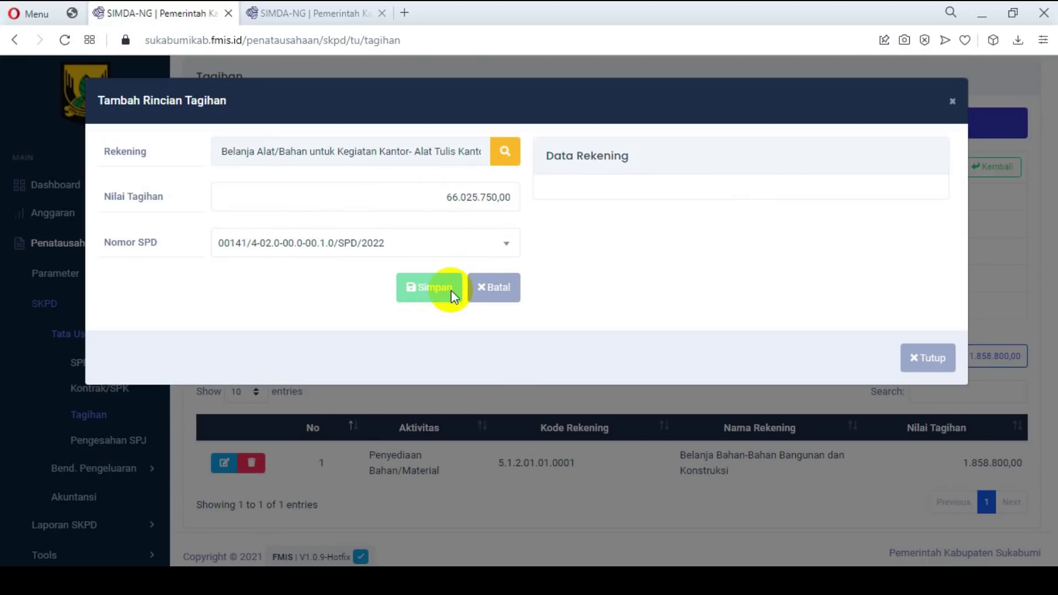
pyautogui.scroll(-1, 572, 312)
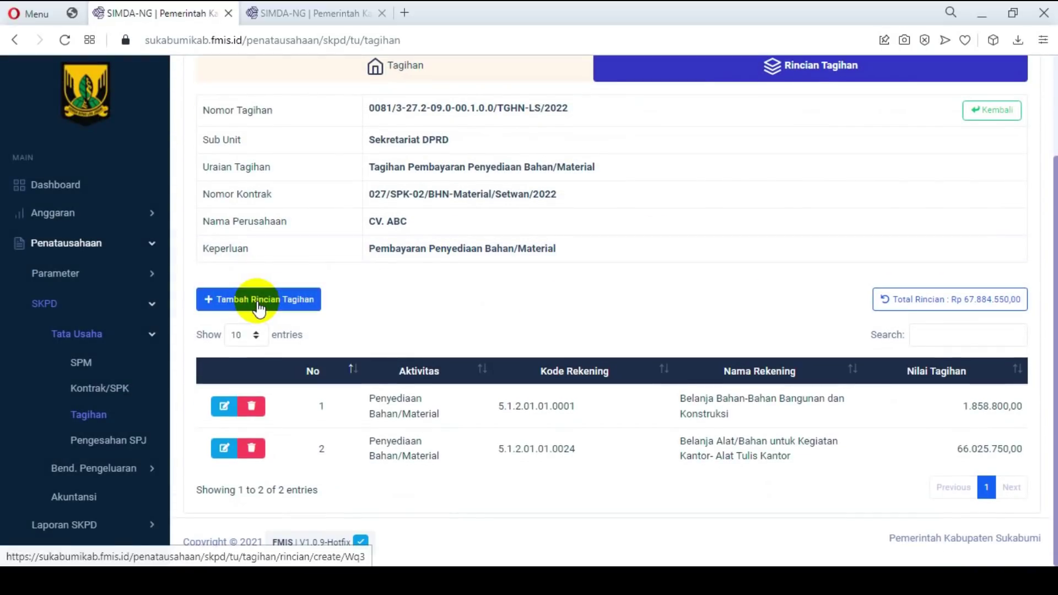
# Step: Add a Kertas dan Cover line (5.1.2.1.1.25) worth 13.400.000,00
pyautogui.click(258, 299)
pyautogui.click(504, 157)
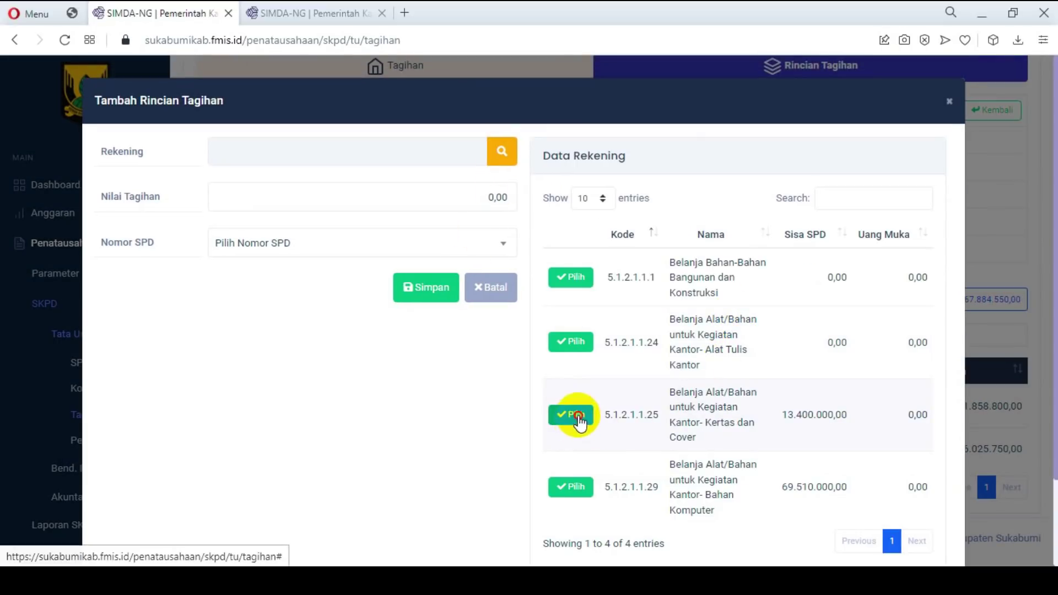
pyautogui.click(577, 415)
pyautogui.click(428, 287)
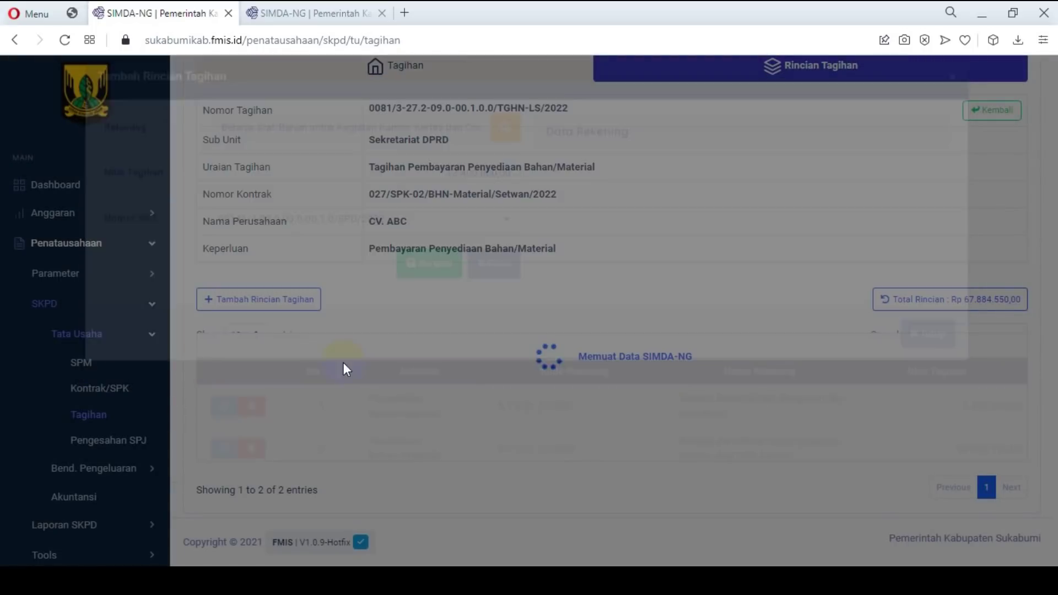
# Step: Add a Bahan Komputer line (5.1.2.1.1.29) worth 69.510.000,00
pyautogui.click(263, 299)
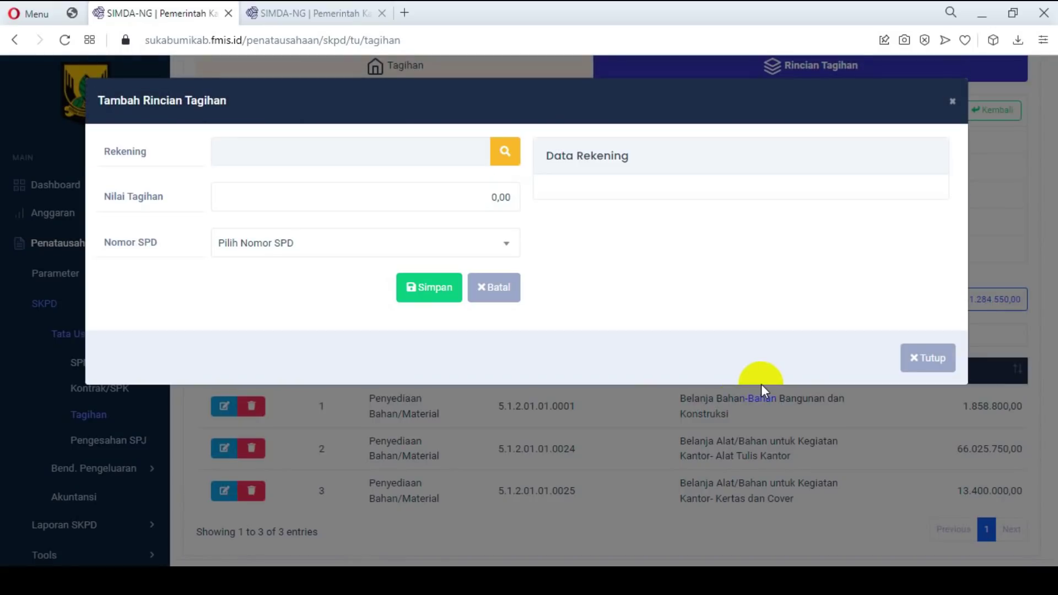
pyautogui.click(506, 154)
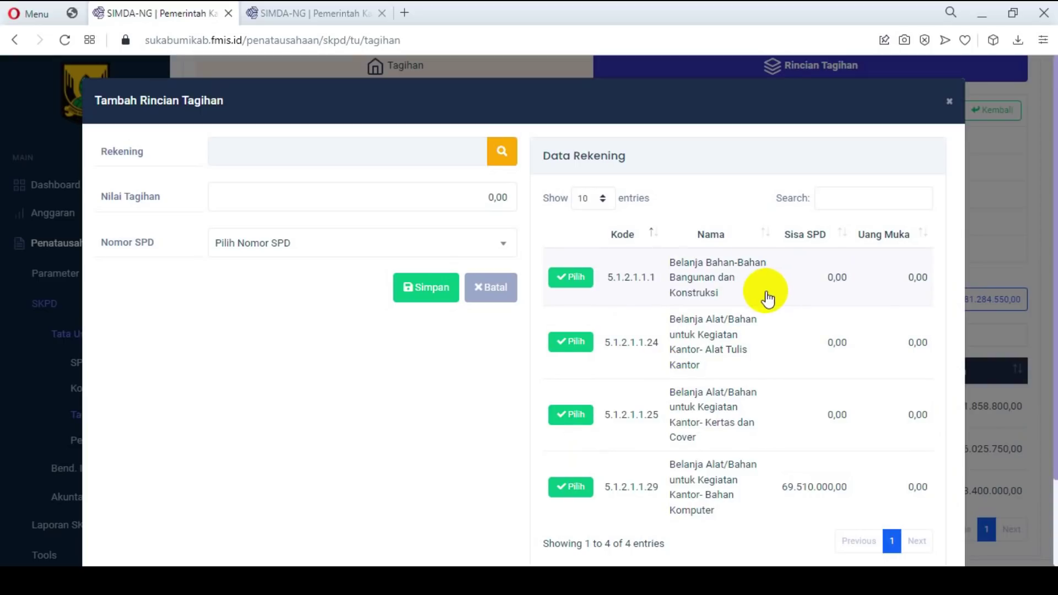
pyautogui.moveTo(902, 278); pyautogui.dragTo(923, 385)
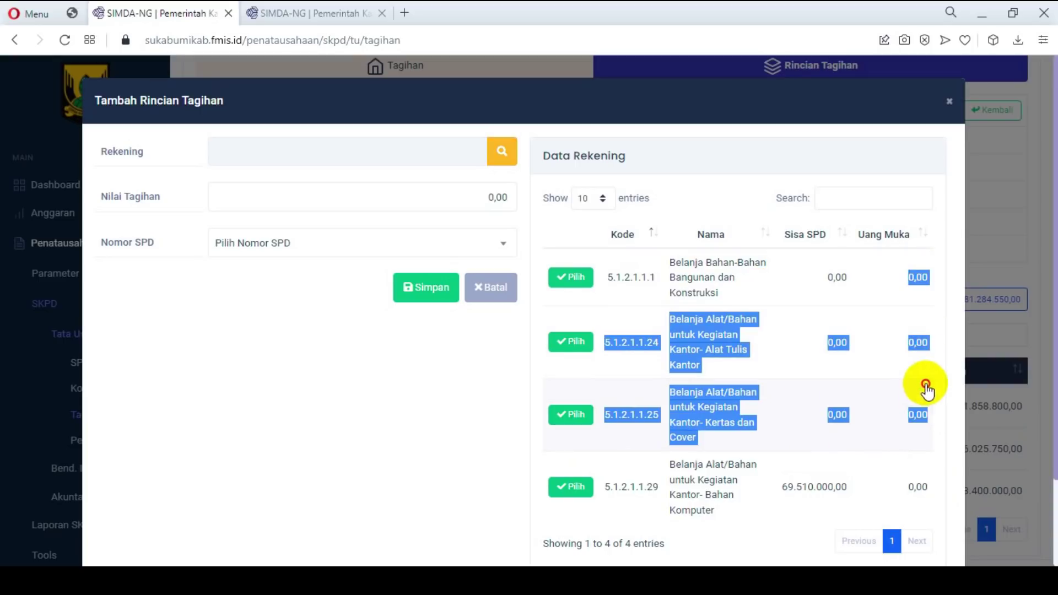
pyautogui.click(911, 300)
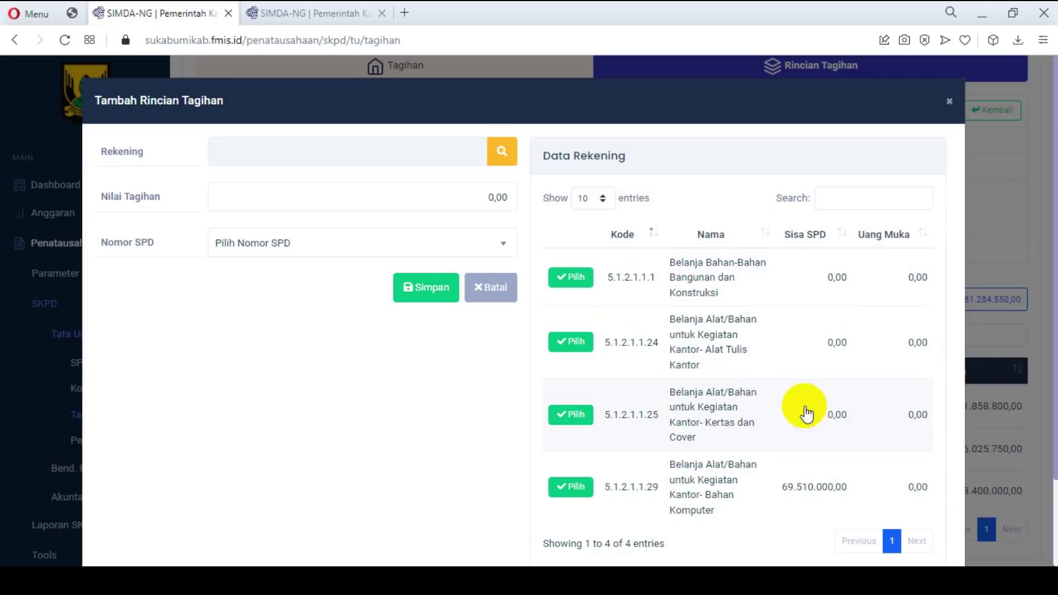
pyautogui.scroll(-2, 747, 404)
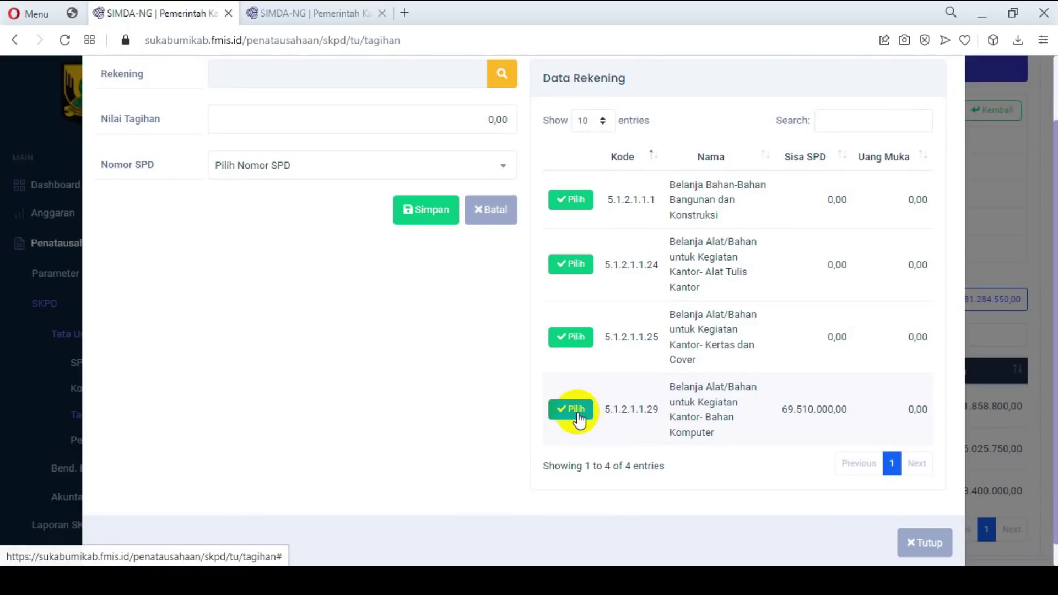
pyautogui.click(577, 413)
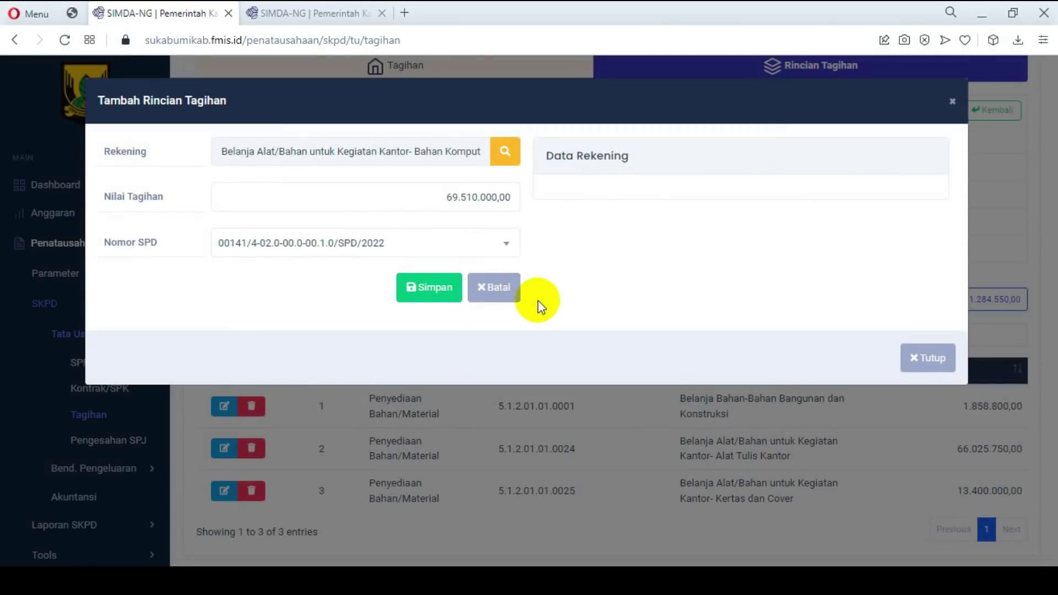
pyautogui.click(450, 296)
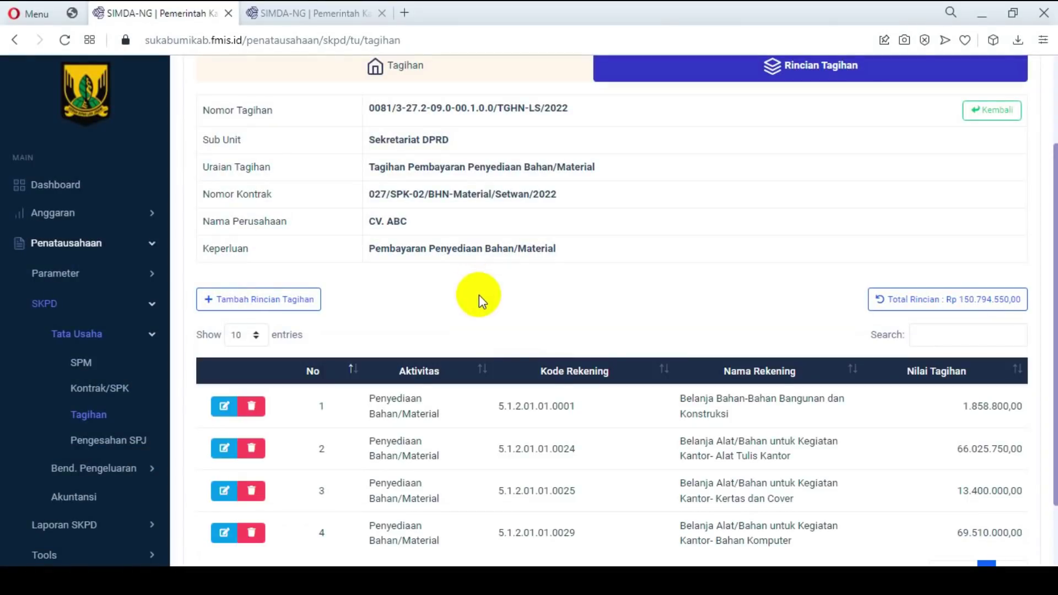
# Step: Review the four CV. ABC detail lines totalling Rp 150.794.550,00, then return to the Tagihan list
pyautogui.scroll(-1, 552, 309)
pyautogui.scroll(-1, 659, 326)
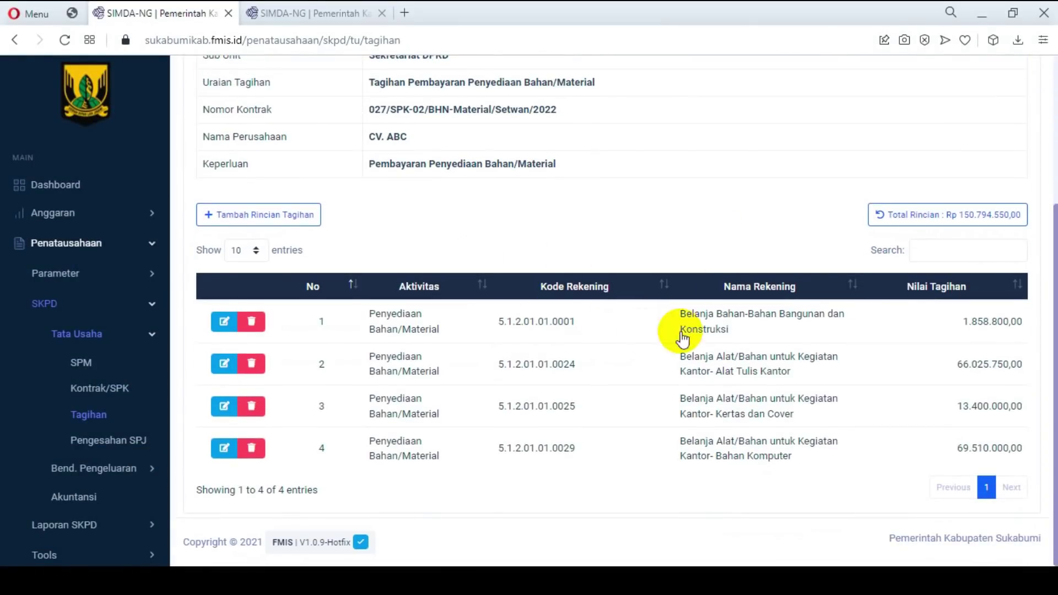
pyautogui.scroll(5, 615, 337)
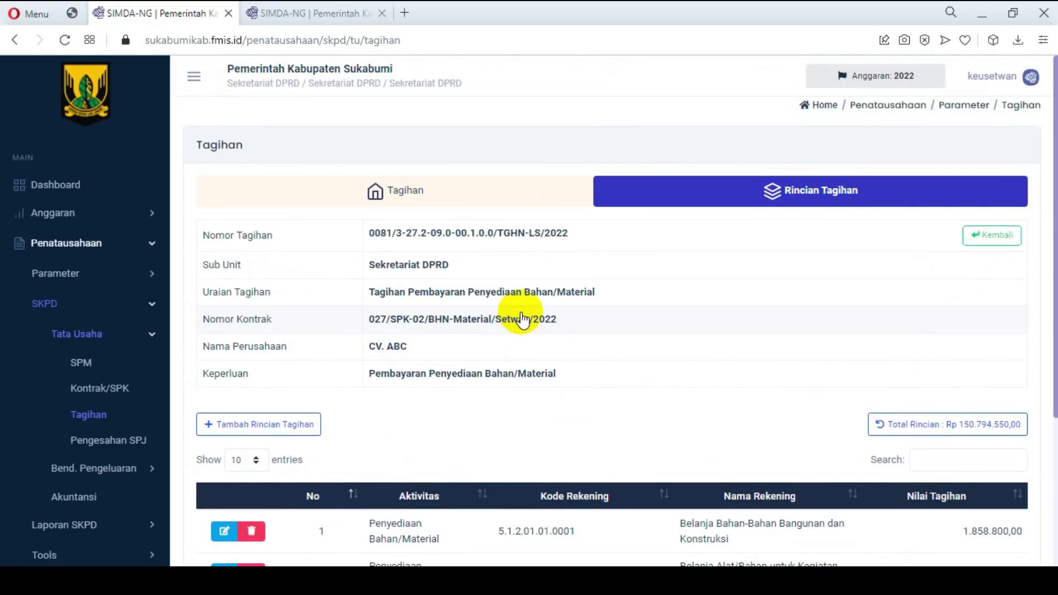
pyautogui.scroll(-3, 529, 326)
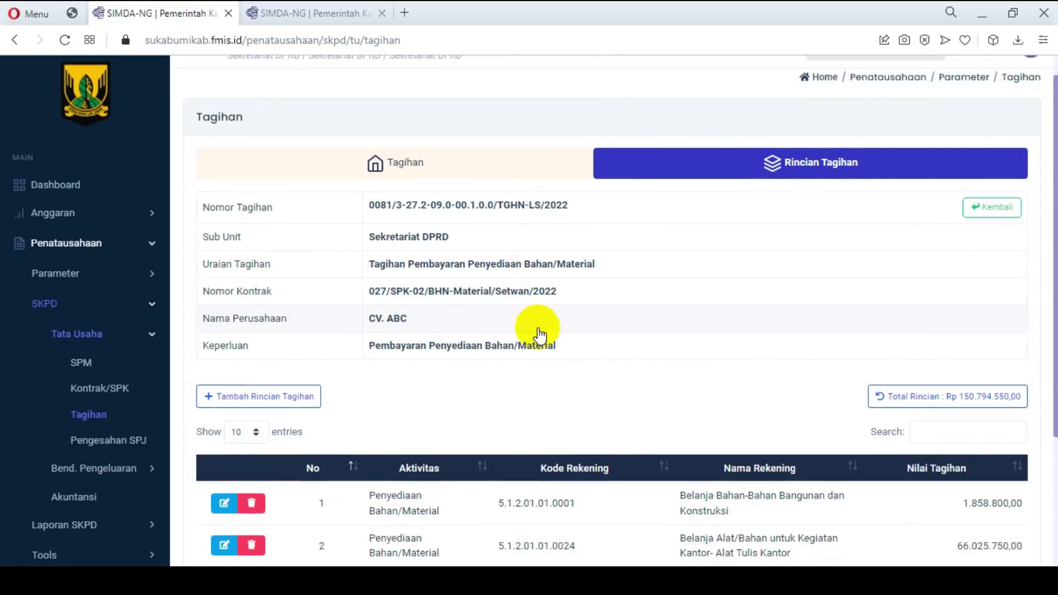
pyautogui.moveTo(370, 193); pyautogui.dragTo(385, 189)
pyautogui.moveTo(462, 165); pyautogui.dragTo(375, 165)
pyautogui.scroll(-1, 619, 309)
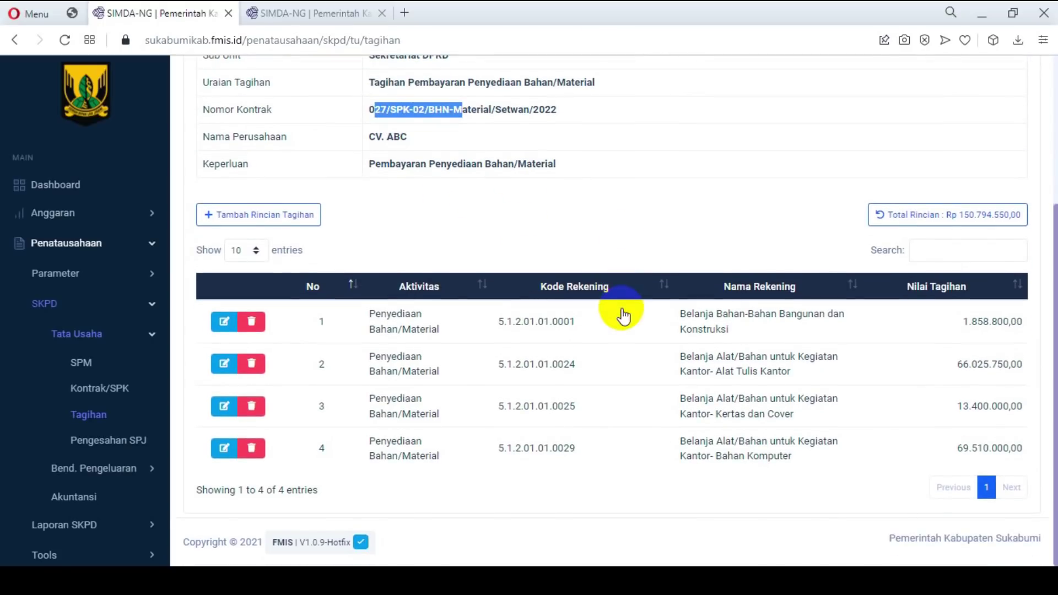
pyautogui.scroll(4, 618, 314)
pyautogui.scroll(-4, 748, 326)
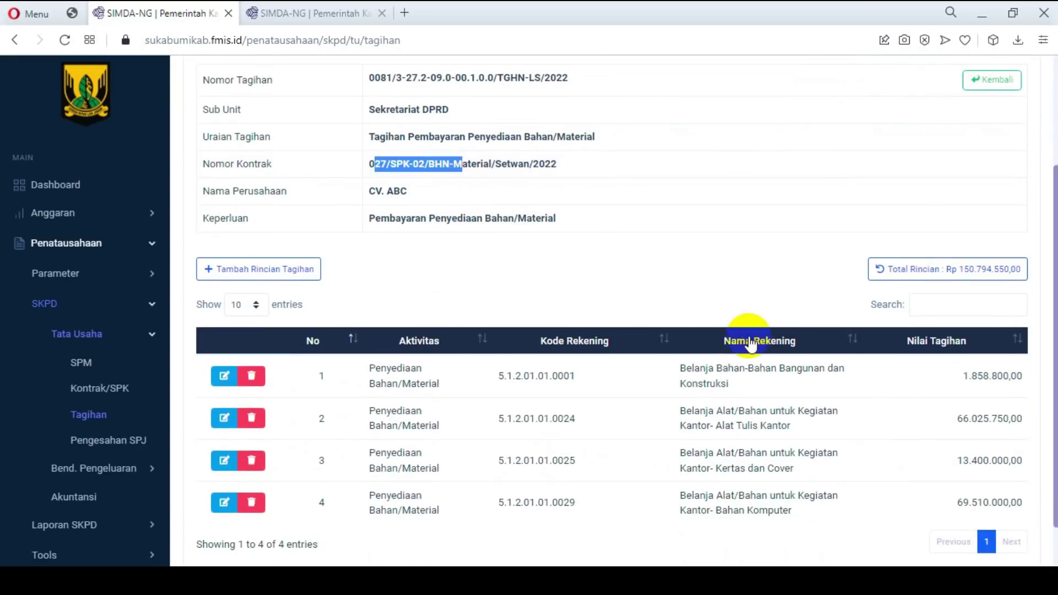
pyautogui.scroll(4, 707, 323)
pyautogui.click(414, 197)
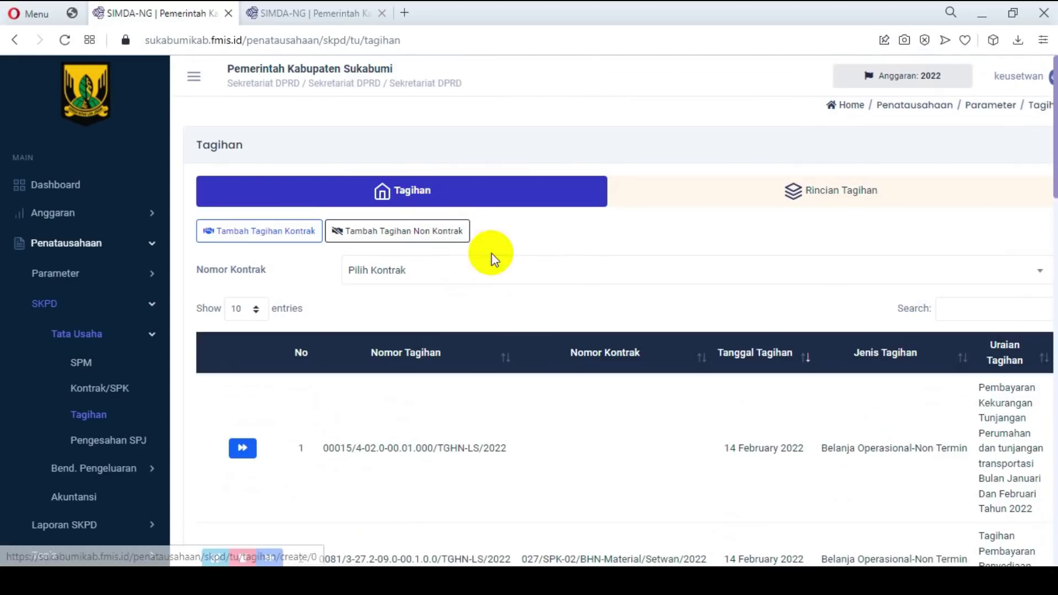
# Step: Open Bend. Pengeluaran > SPP to show the five SPP types
pyautogui.scroll(-1, 630, 392)
pyautogui.scroll(-4, 630, 392)
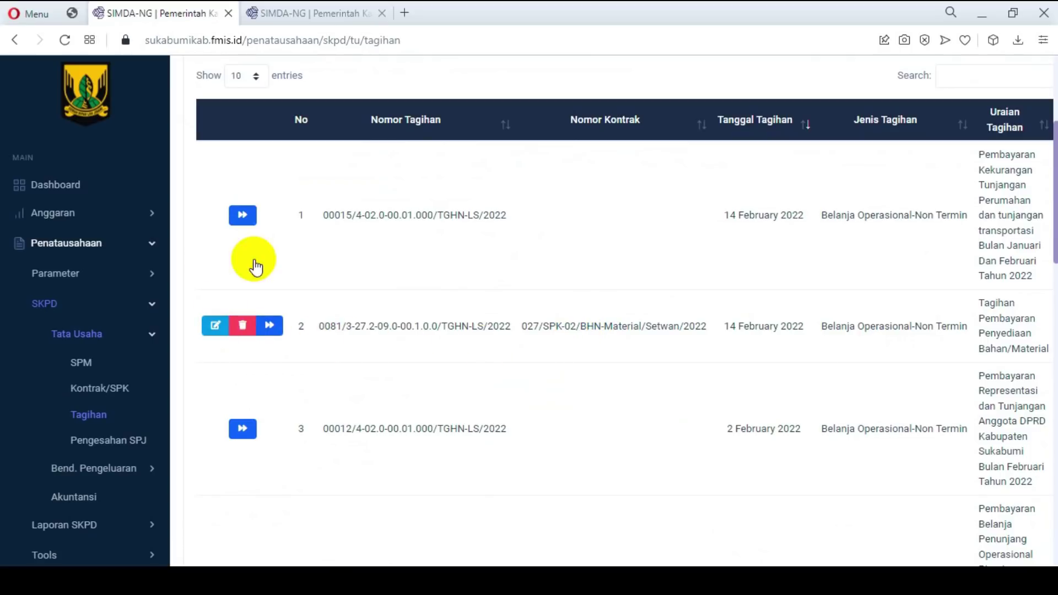
pyautogui.click(142, 364)
pyautogui.scroll(-3, 135, 347)
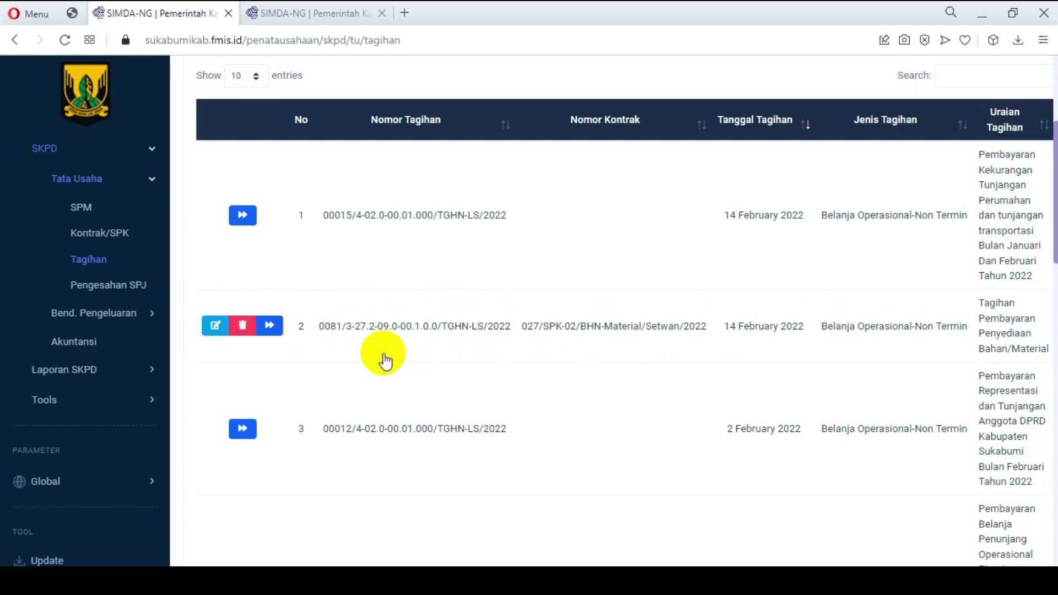
pyautogui.click(141, 312)
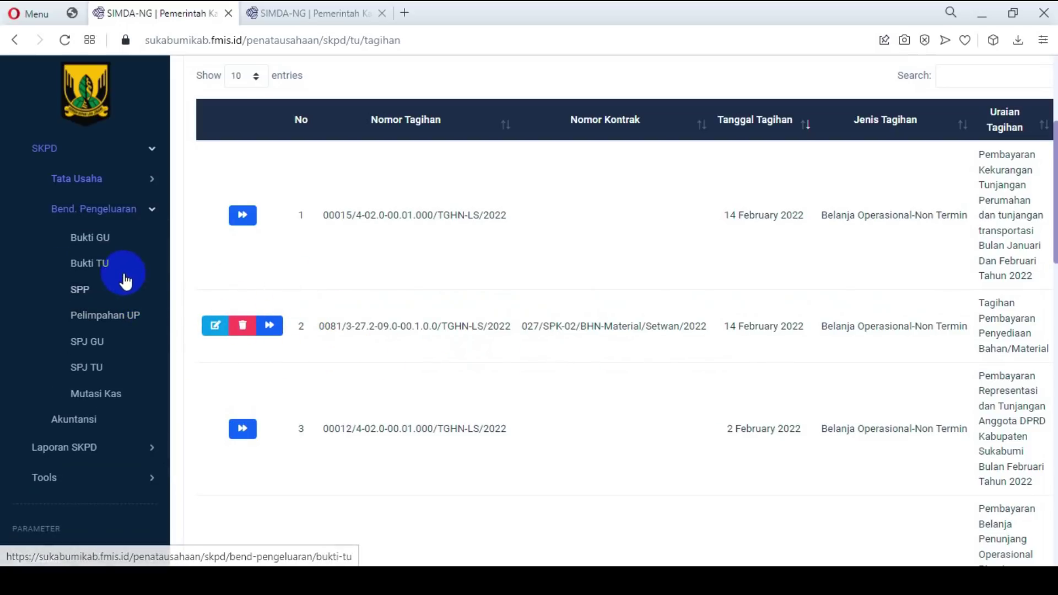
pyautogui.click(79, 288)
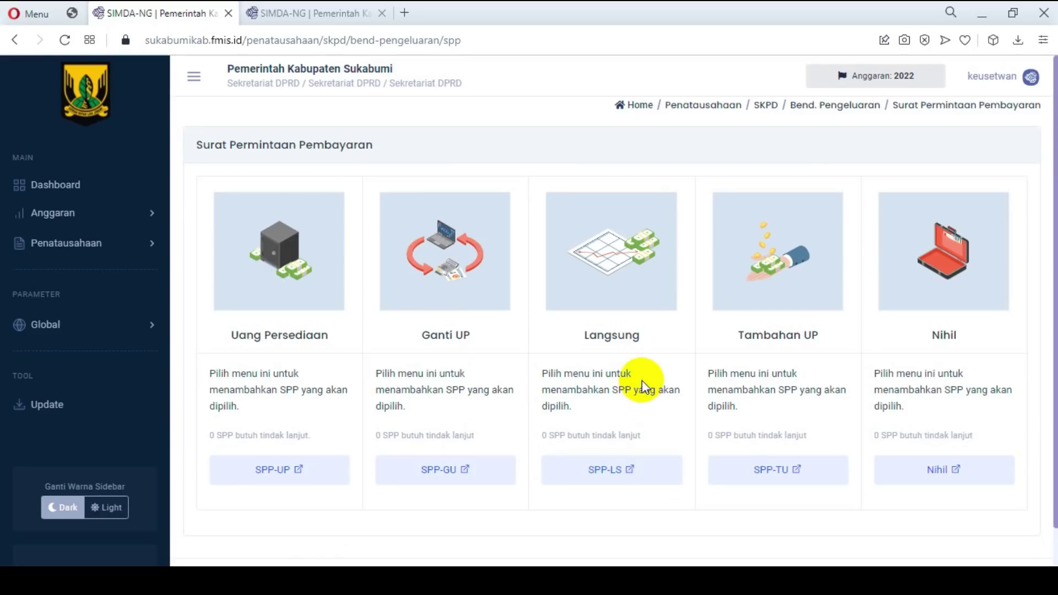
# Step: Copy the first SPP-LS number from the list and start a new Tambah SPP form
pyautogui.click(628, 471)
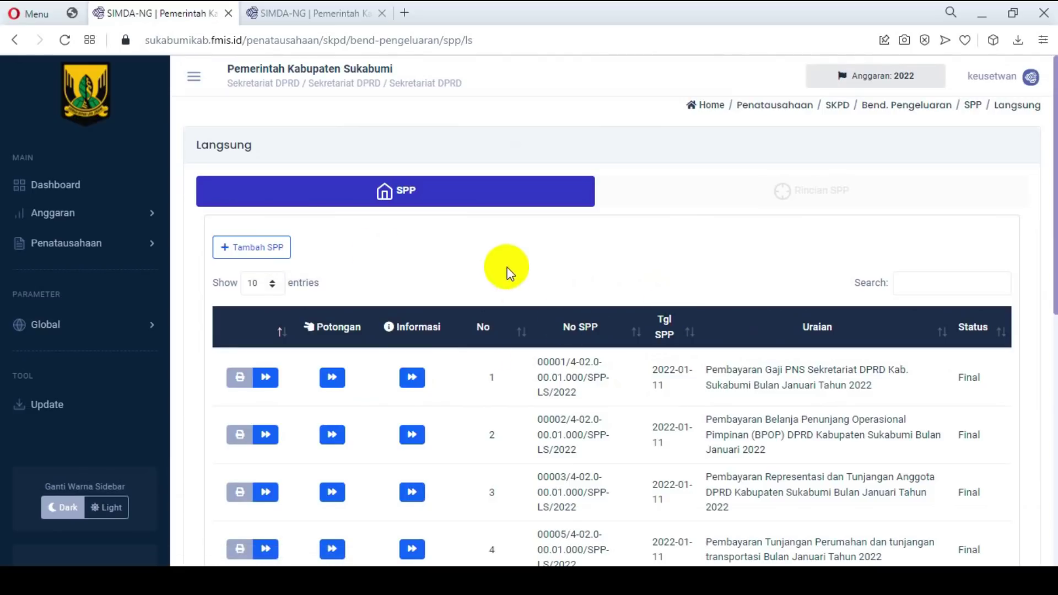
pyautogui.moveTo(535, 361); pyautogui.dragTo(586, 397)
pyautogui.hotkey('ctrl', 'c')
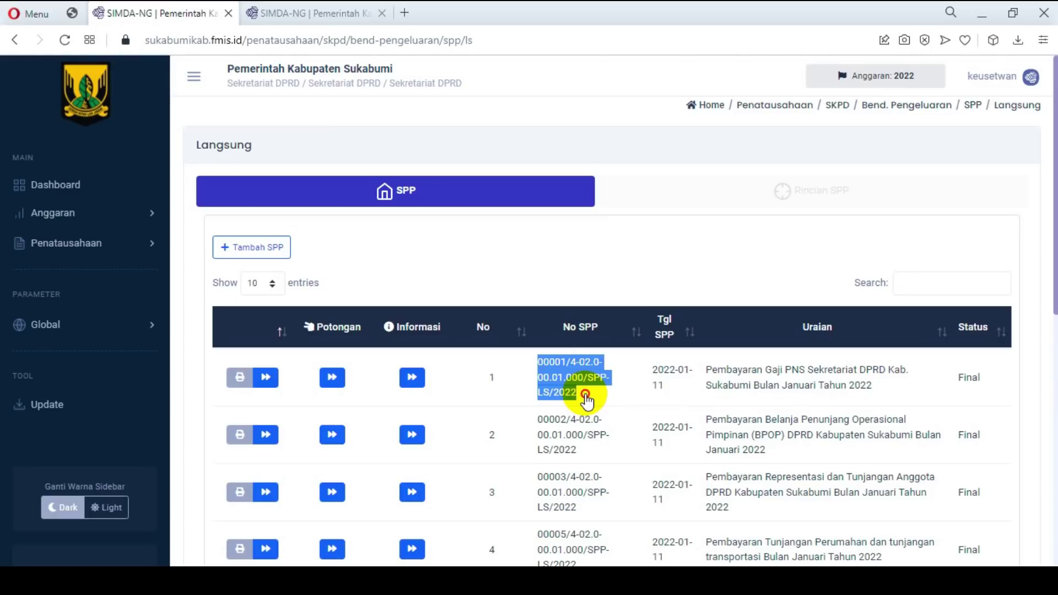
pyautogui.click(266, 253)
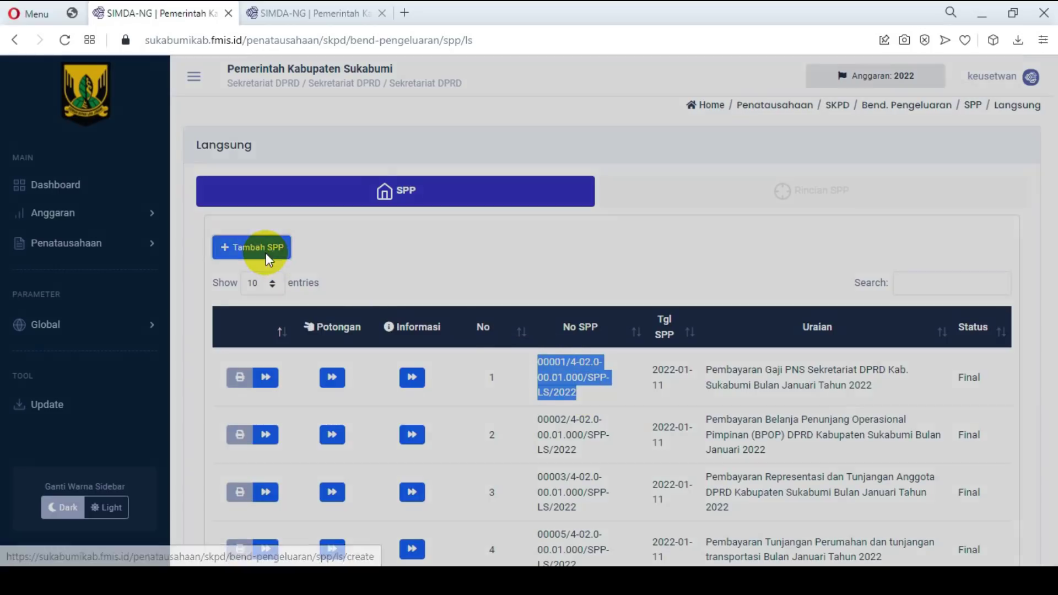
pyautogui.click(239, 147)
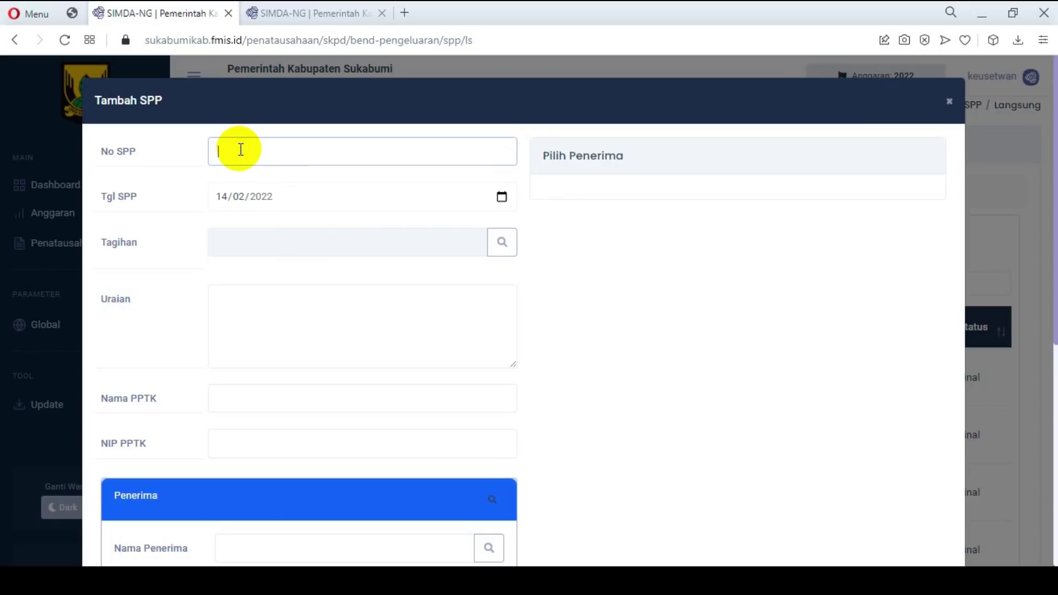
# Step: Paste the copied SPP number and change its sequence digits to 22
pyautogui.hotkey('ctrl', 'v')
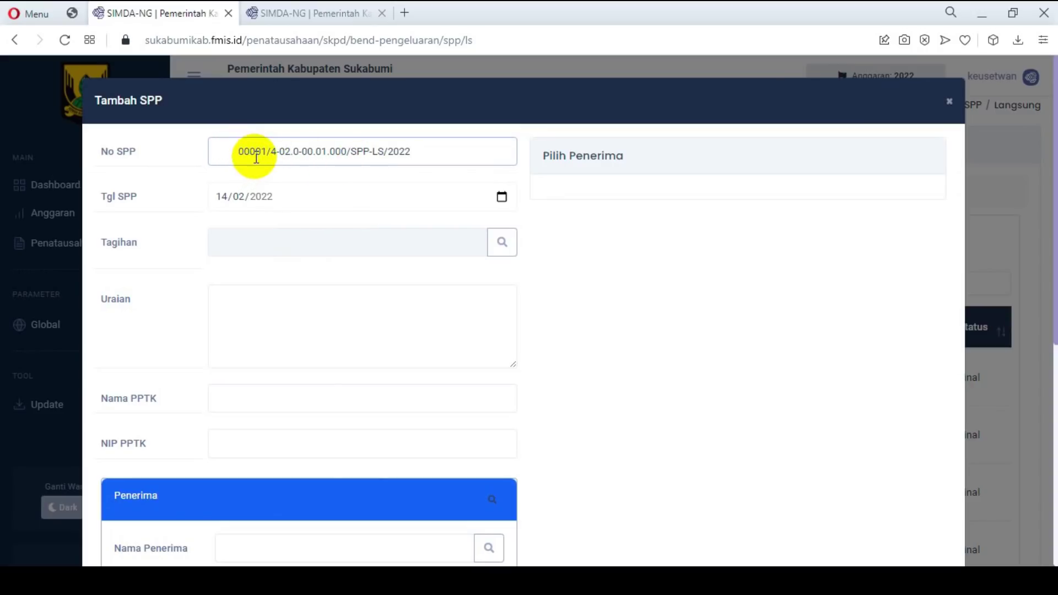
pyautogui.click(255, 155)
pyautogui.hotkey('shift', 'End')
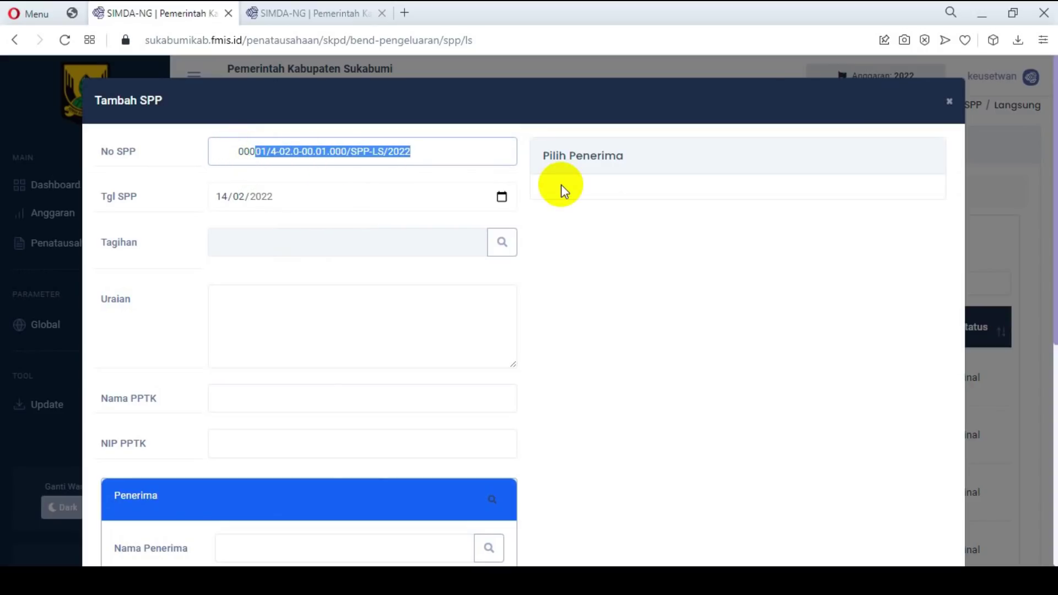
pyautogui.press('Left')
pyautogui.hotkey('shift', 'Right')
pyautogui.hotkey('shift', 'Right')
pyautogui.write('22')
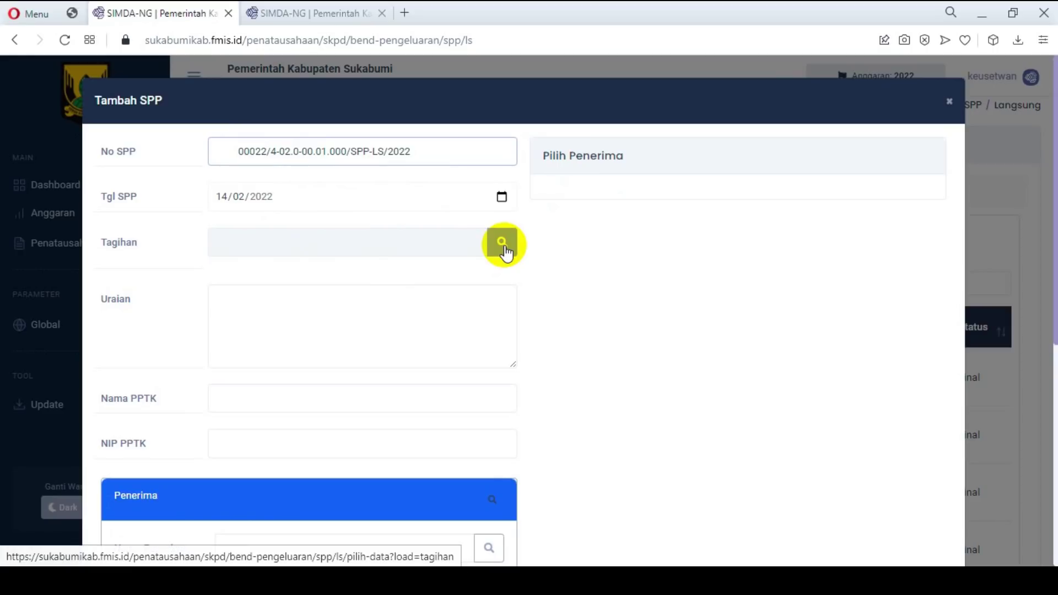
# Step: Link the CV. ABC materials bill 0081/3-27.2-09.0-00.1.0.0/TGHN-LS/2022 to the SPP
pyautogui.click(503, 250)
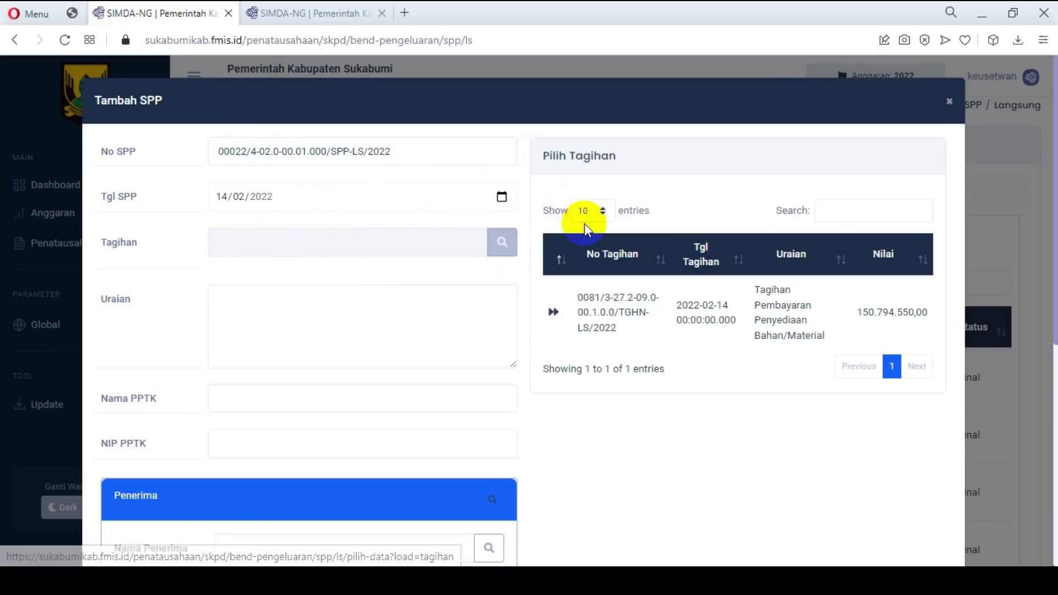
pyautogui.click(550, 310)
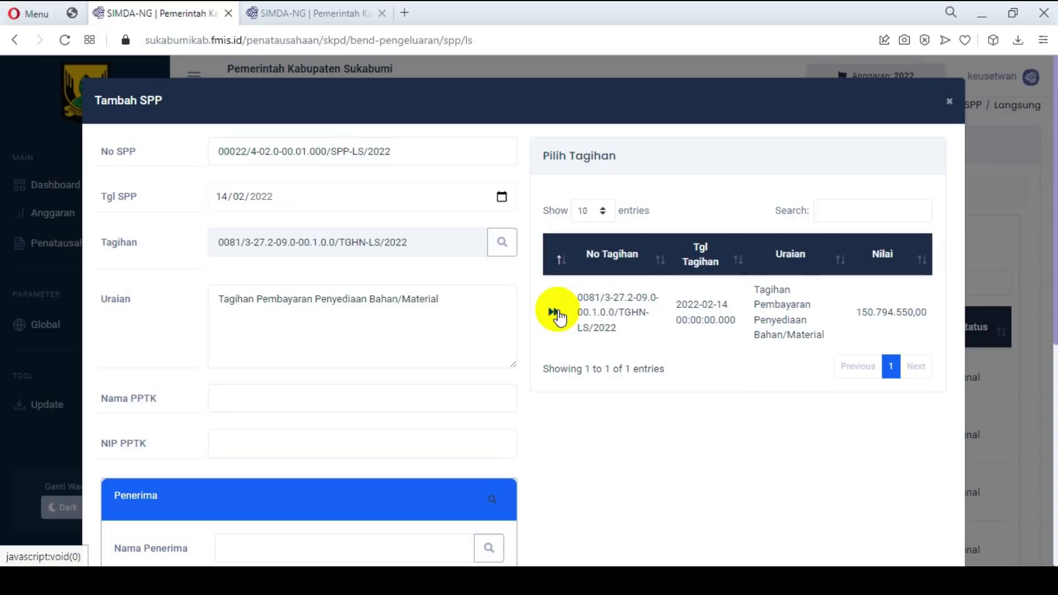
pyautogui.scroll(-3, 585, 298)
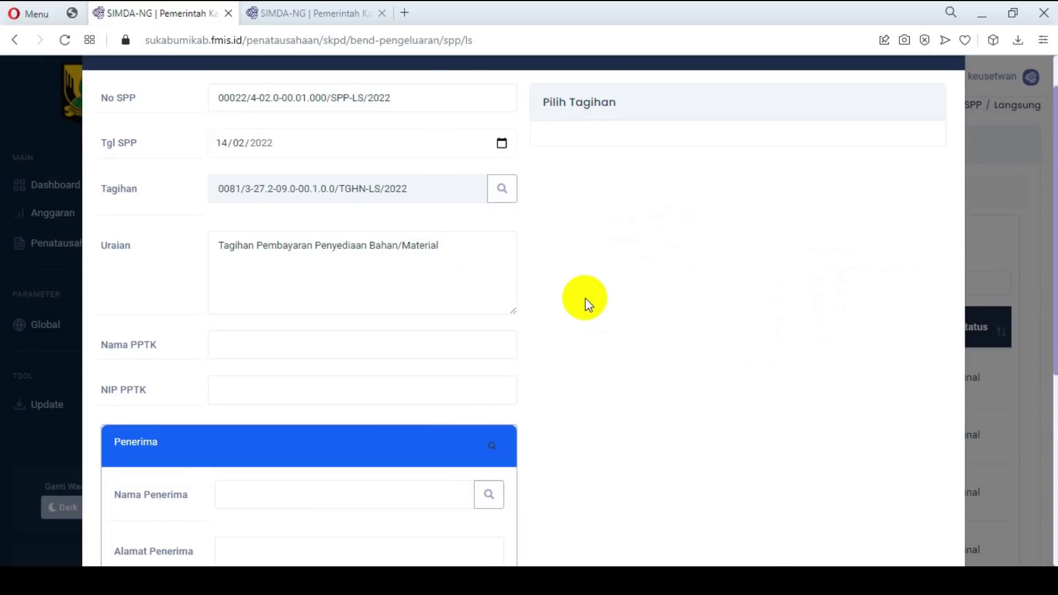
# Step: Enter the PPTK officer's name and NIP, correcting the mistyped NIP digits
pyautogui.click(289, 239)
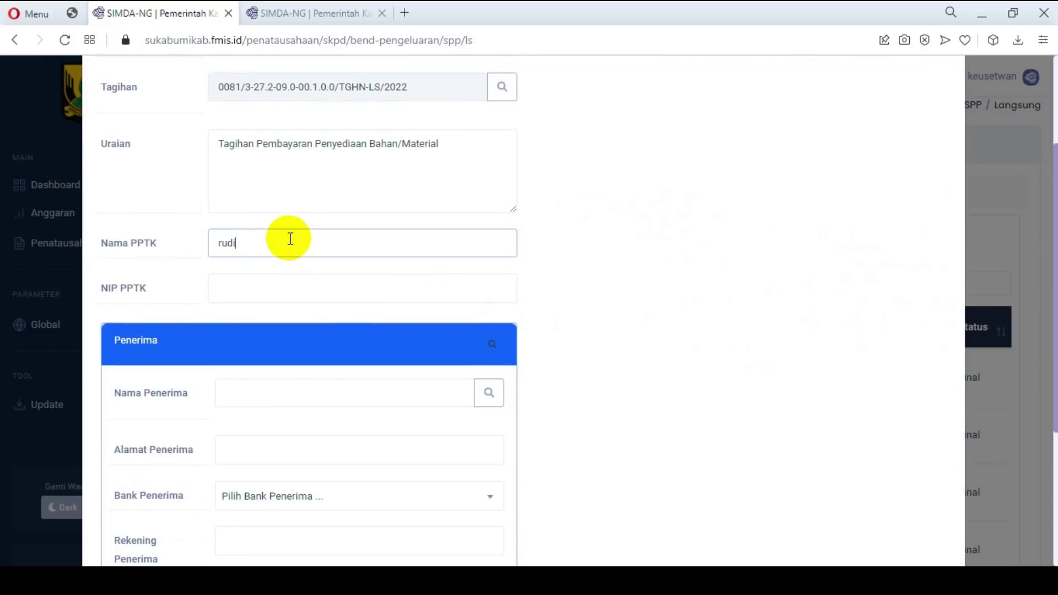
pyautogui.click(272, 288)
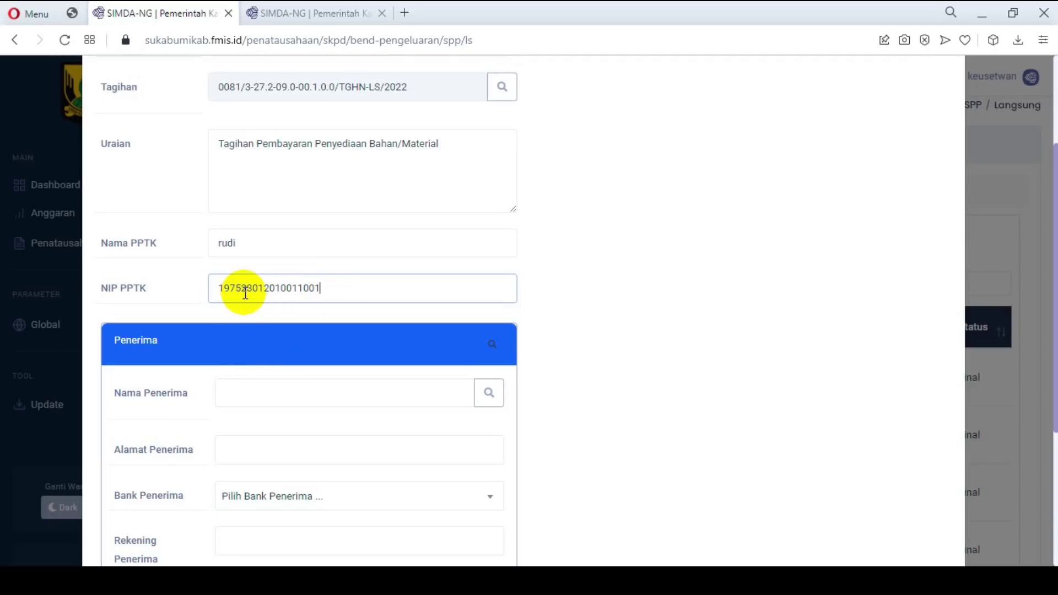
pyautogui.hotkey('shift', 'Right')
pyautogui.hotkey('shift', 'Right')
pyautogui.hotkey('shift', 'Right')
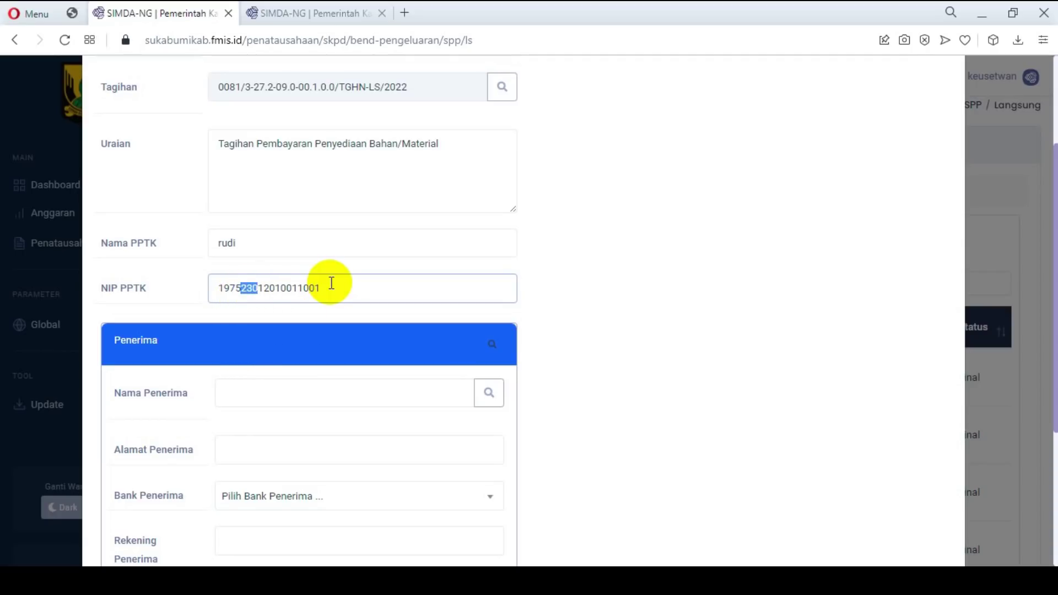
pyautogui.write('0123')
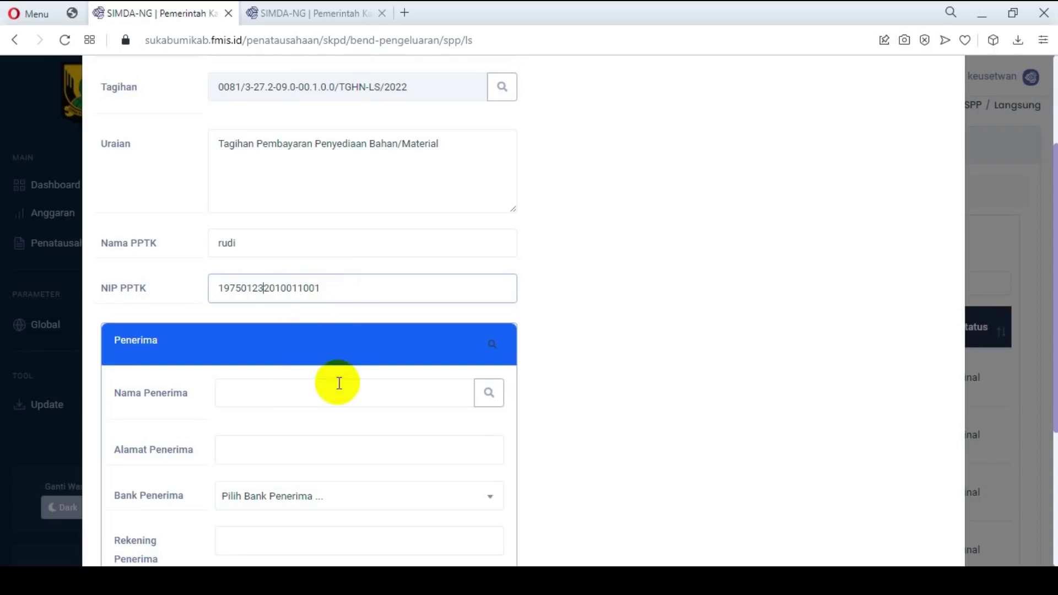
pyautogui.scroll(-1, 533, 275)
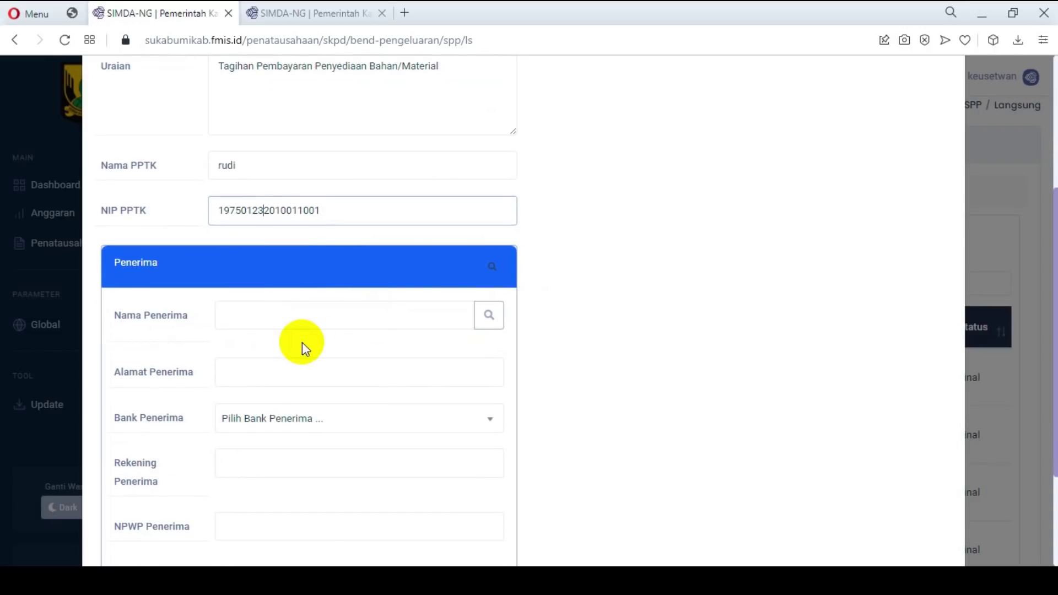
# Step: Check the Pilih Penerima lookup, then switch to the Kontrak tab showing contract 027/SPK-02/BHN-Material/Setwan/2022
pyautogui.click(327, 316)
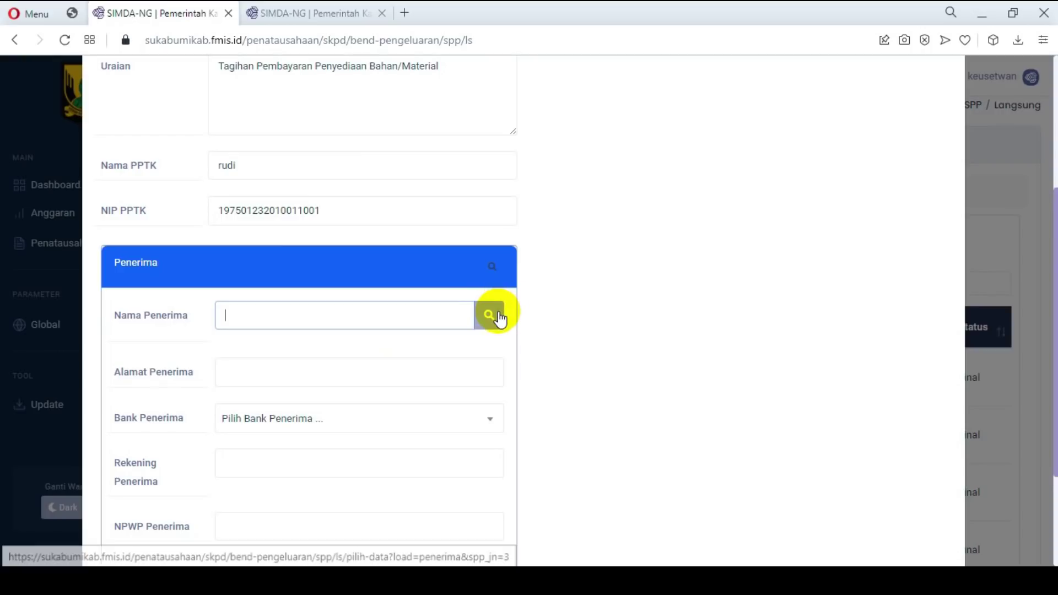
pyautogui.scroll(3, 631, 336)
pyautogui.scroll(-3, 631, 336)
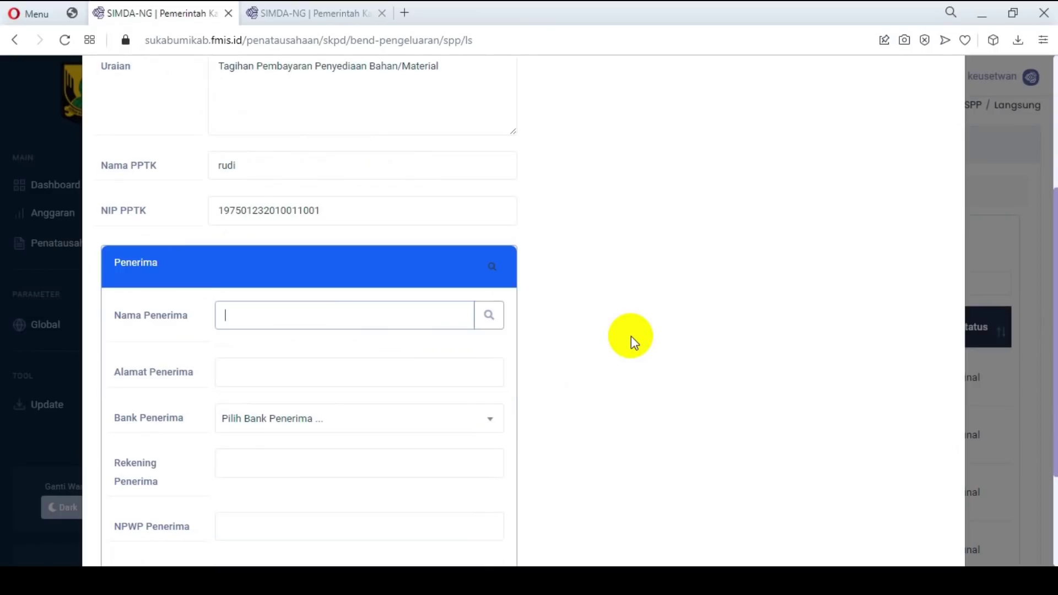
pyautogui.click(486, 316)
pyautogui.click(494, 269)
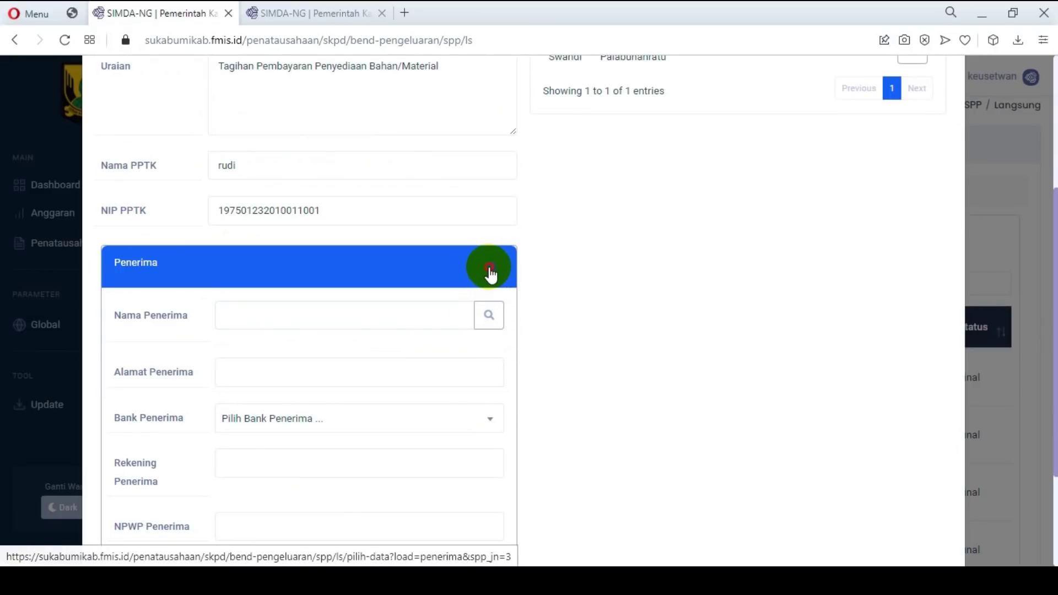
pyautogui.scroll(3, 636, 301)
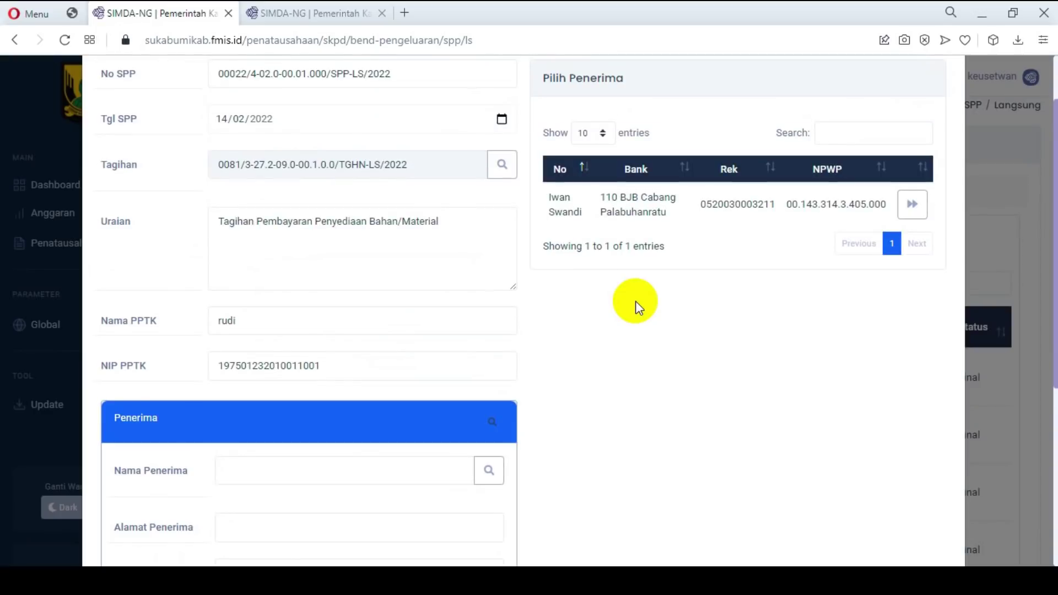
pyautogui.click(503, 418)
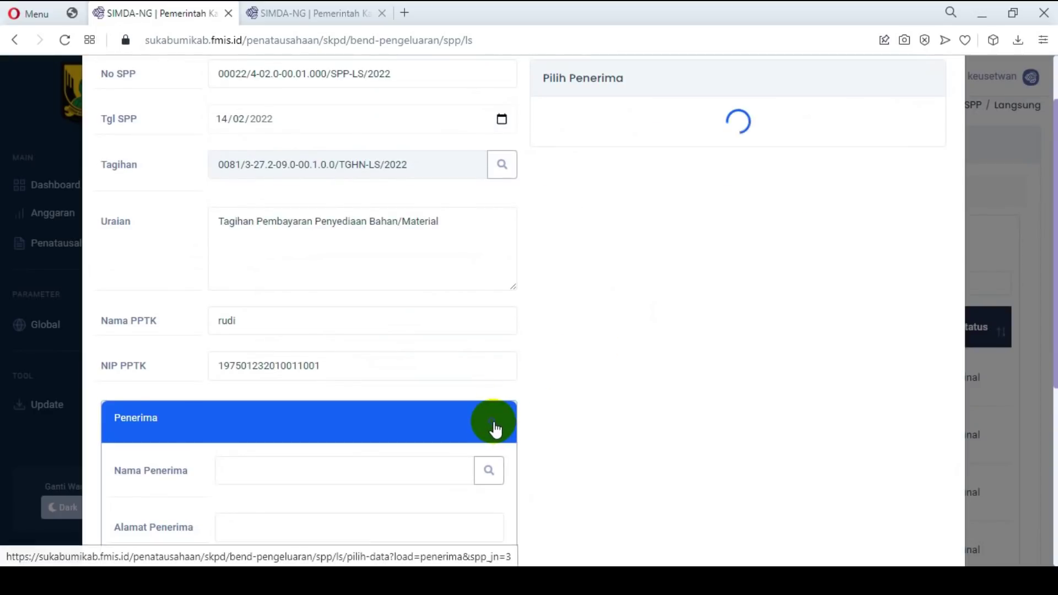
pyautogui.click(488, 470)
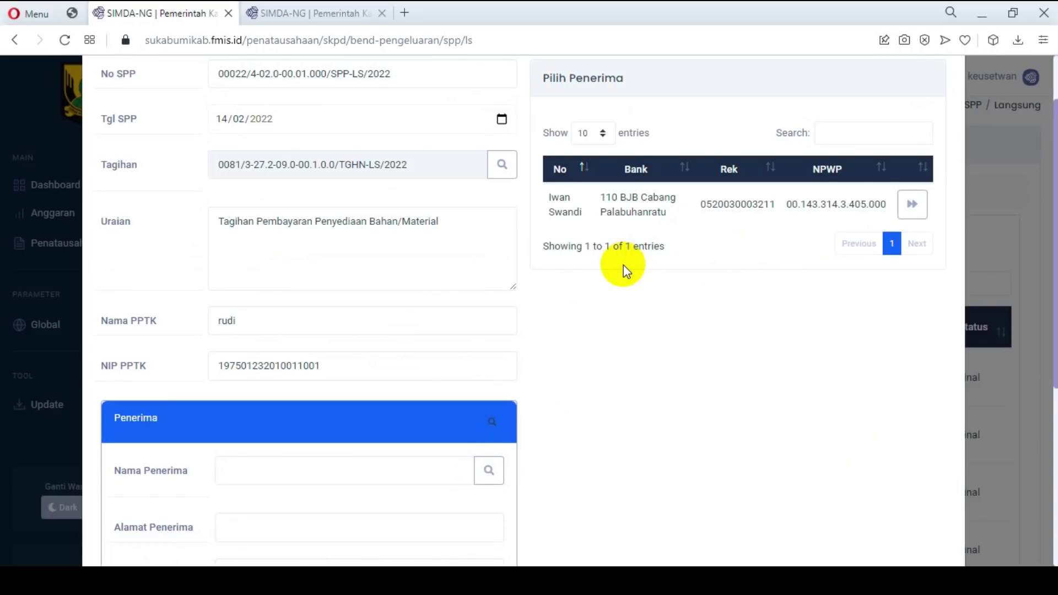
pyautogui.scroll(-4, 622, 267)
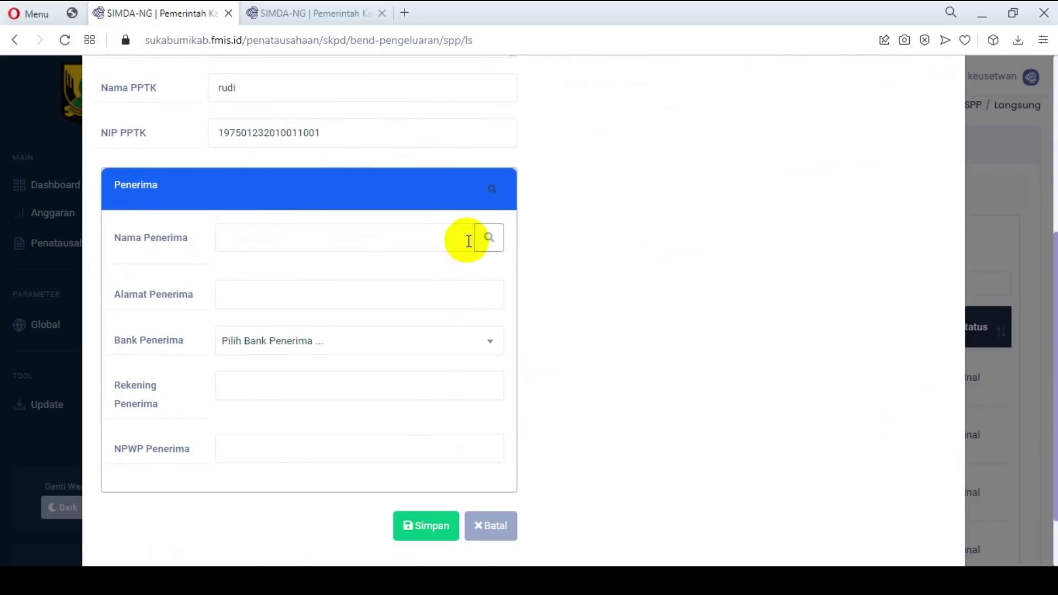
pyautogui.click(273, 23)
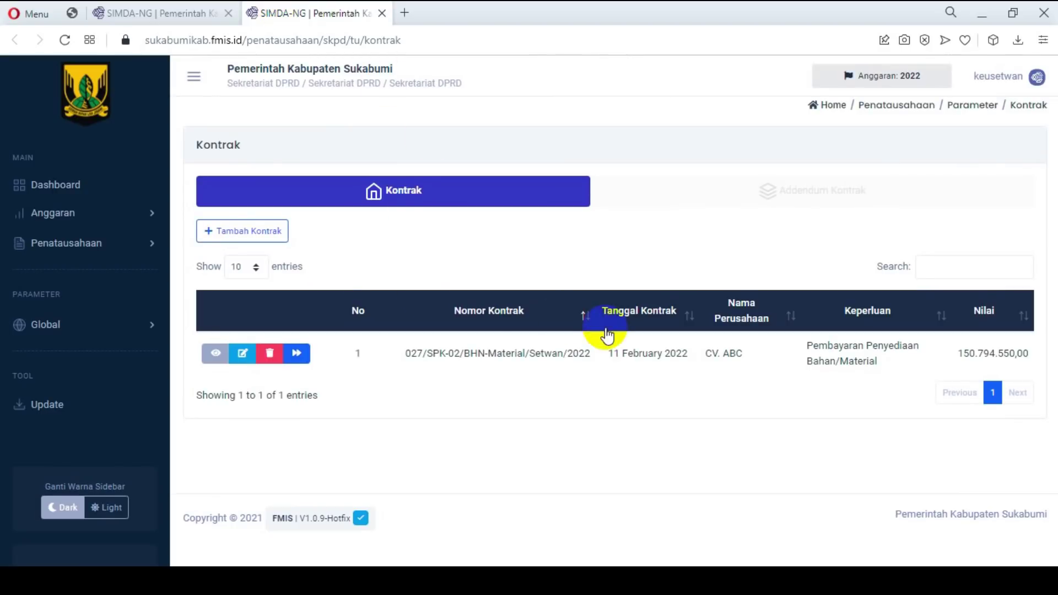
# Step: Copy CV. ABC's name and Sukabumi address from the contract into the recipient fields
pyautogui.click(215, 353)
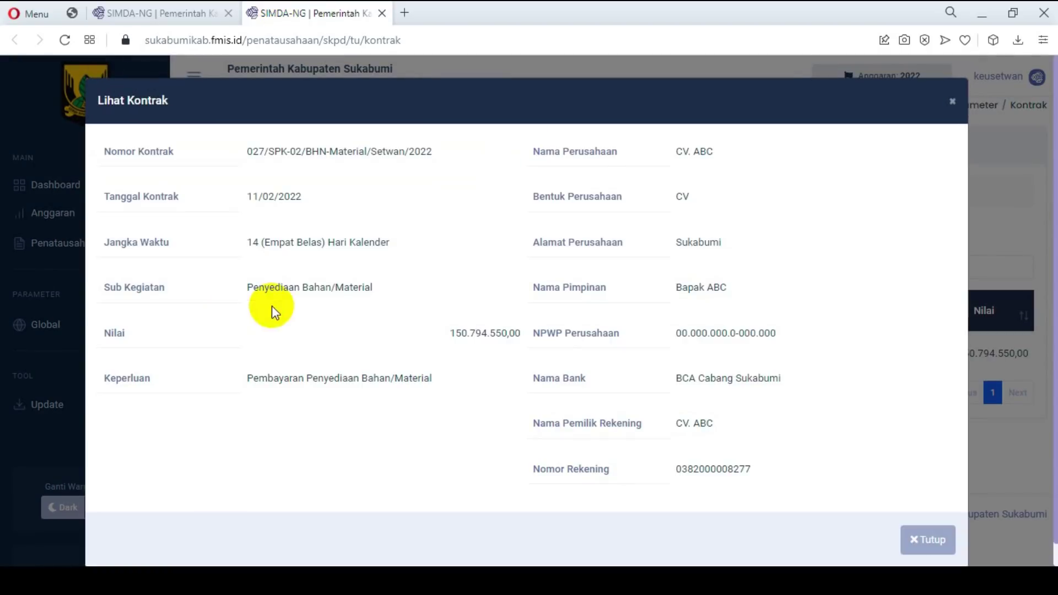
pyautogui.moveTo(673, 153); pyautogui.dragTo(699, 151)
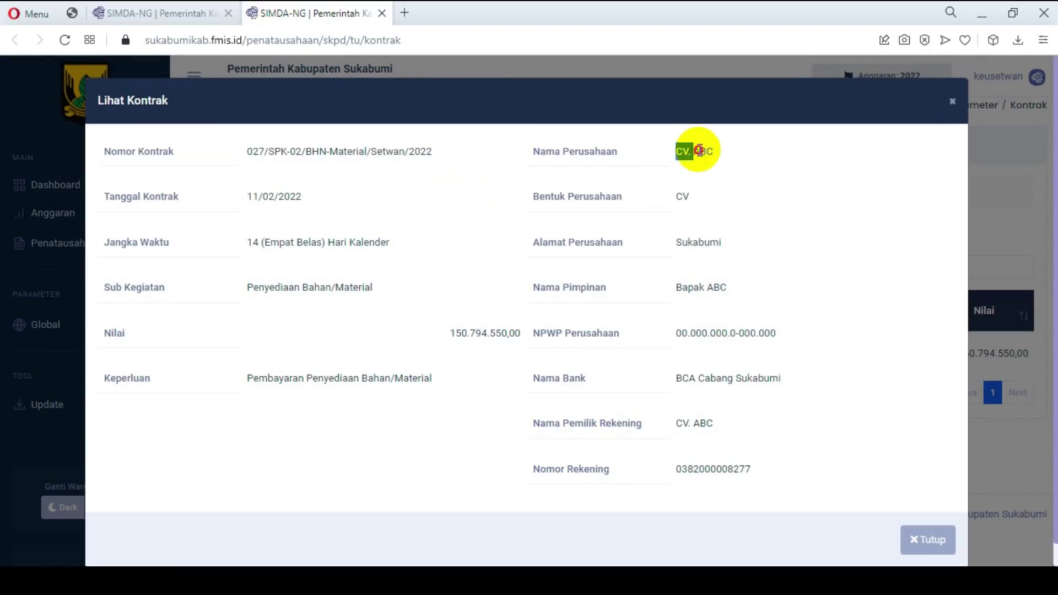
pyautogui.click(184, 12)
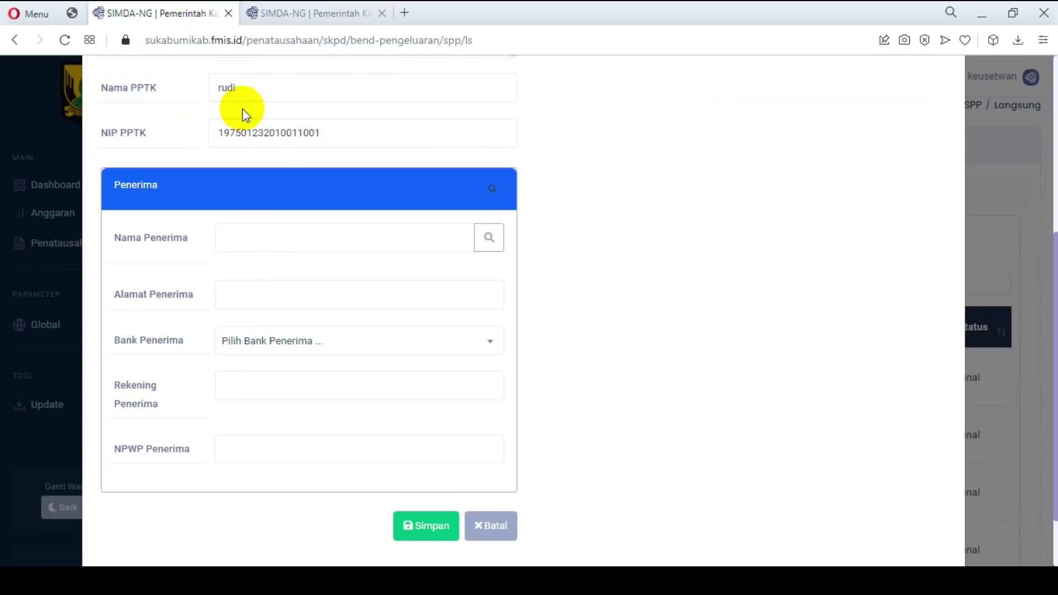
pyautogui.click(255, 236)
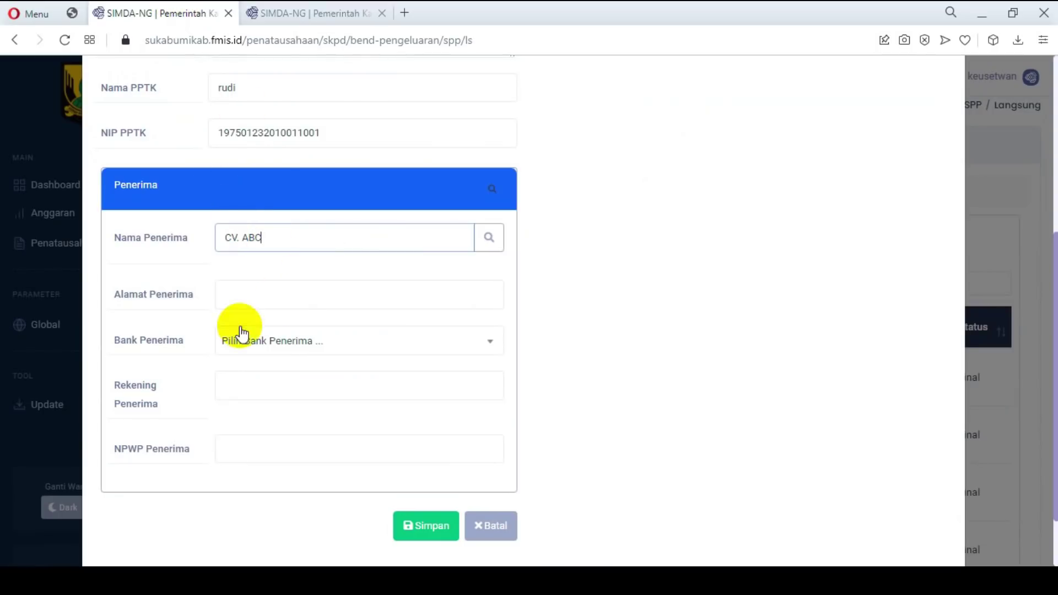
pyautogui.click(322, 13)
pyautogui.moveTo(678, 245); pyautogui.dragTo(725, 247)
pyautogui.hotkey('ctrl', 'c')
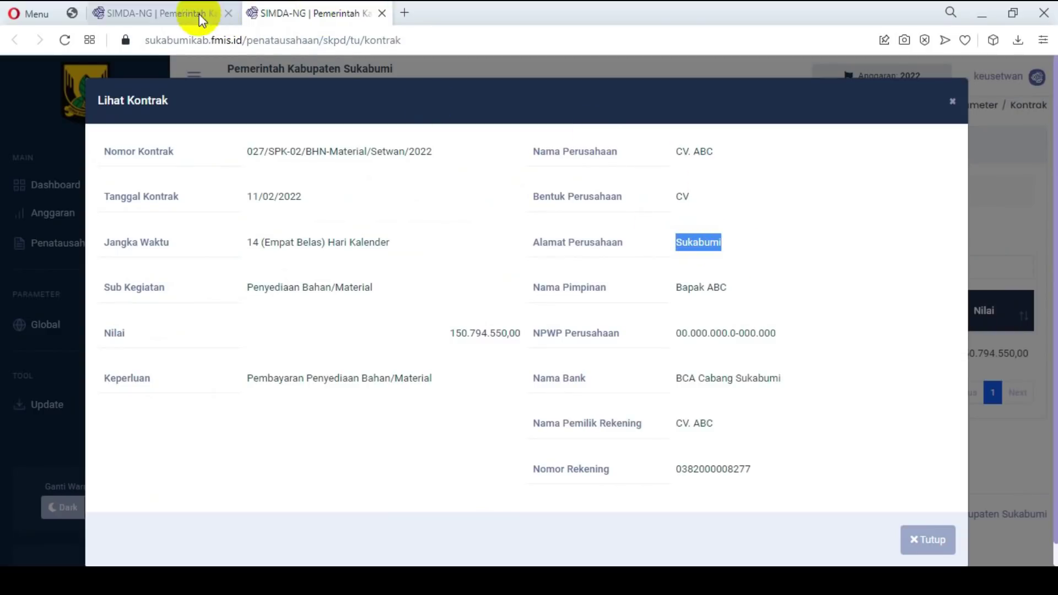
pyautogui.click(199, 14)
pyautogui.click(264, 297)
pyautogui.hotkey('ctrl', 'v')
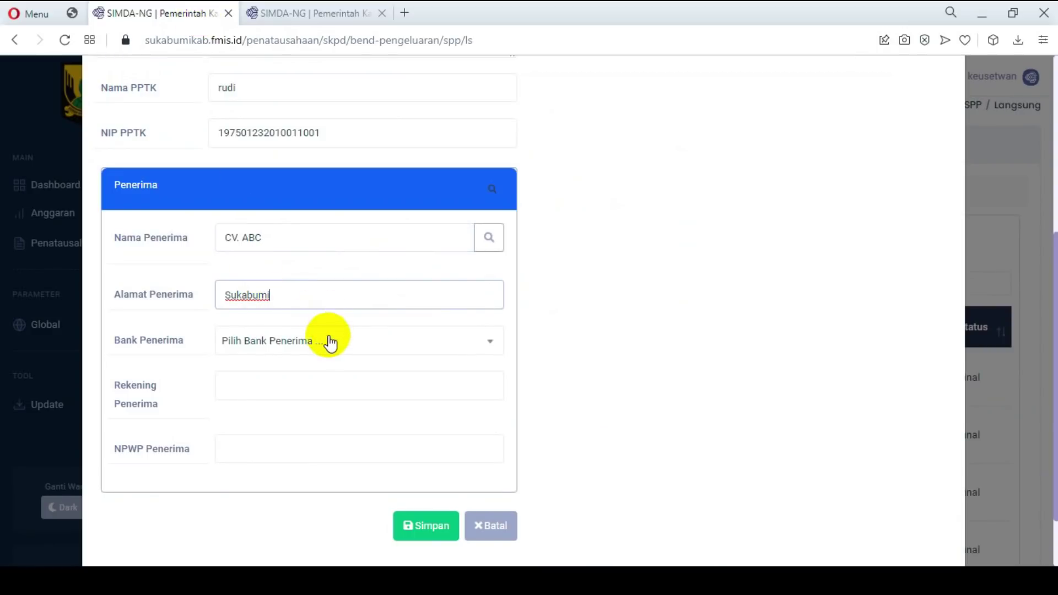
# Step: Set Bank Penerima to 014 BCA and paste the contract's bank account number
pyautogui.click(334, 341)
pyautogui.click(271, 520)
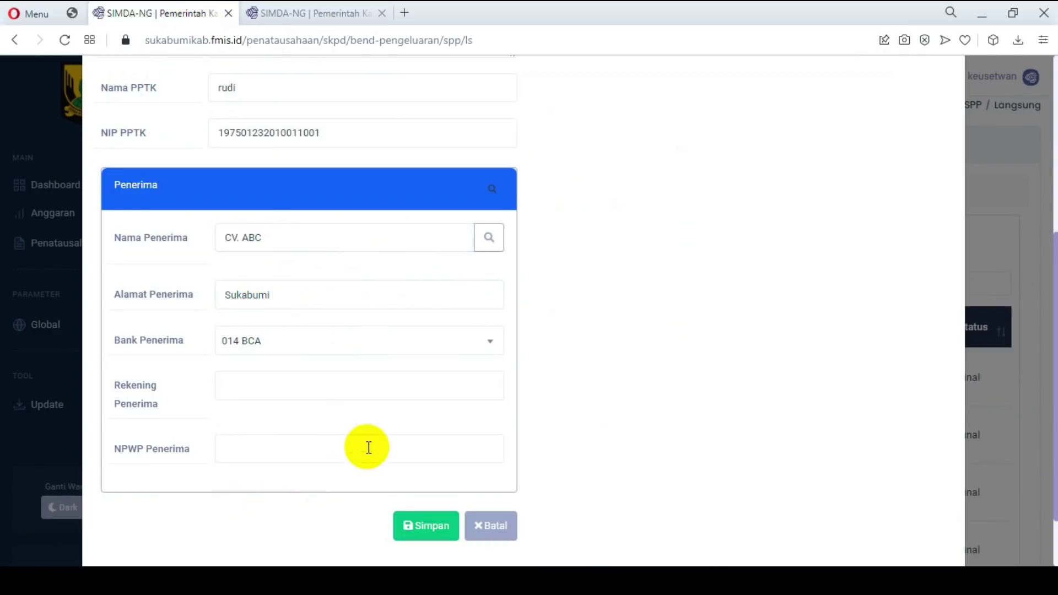
pyautogui.click(258, 389)
pyautogui.click(309, 15)
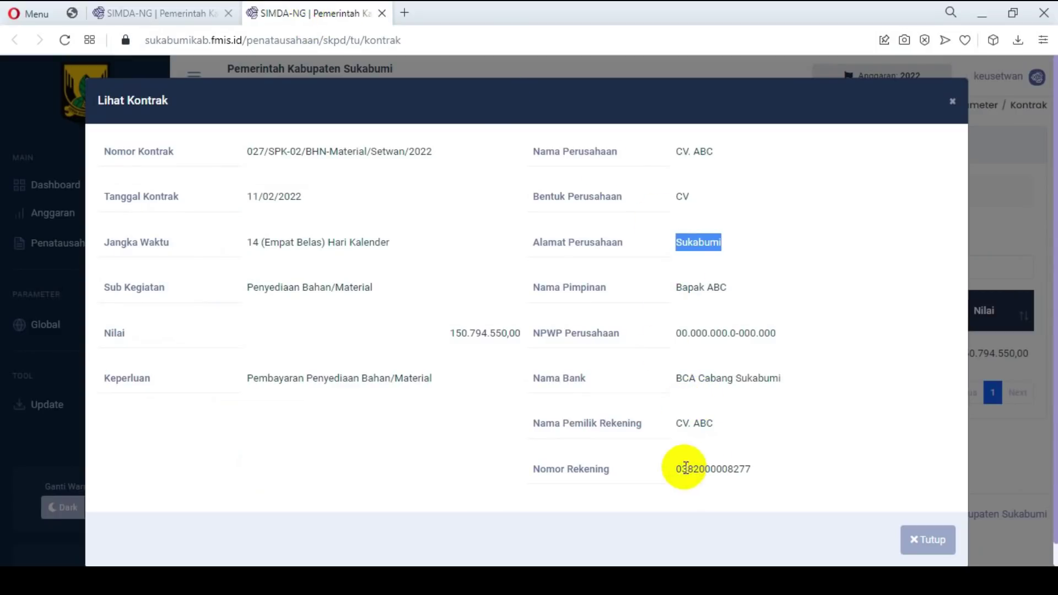
pyautogui.moveTo(676, 470); pyautogui.dragTo(775, 470)
pyautogui.hotkey('ctrl', 'c')
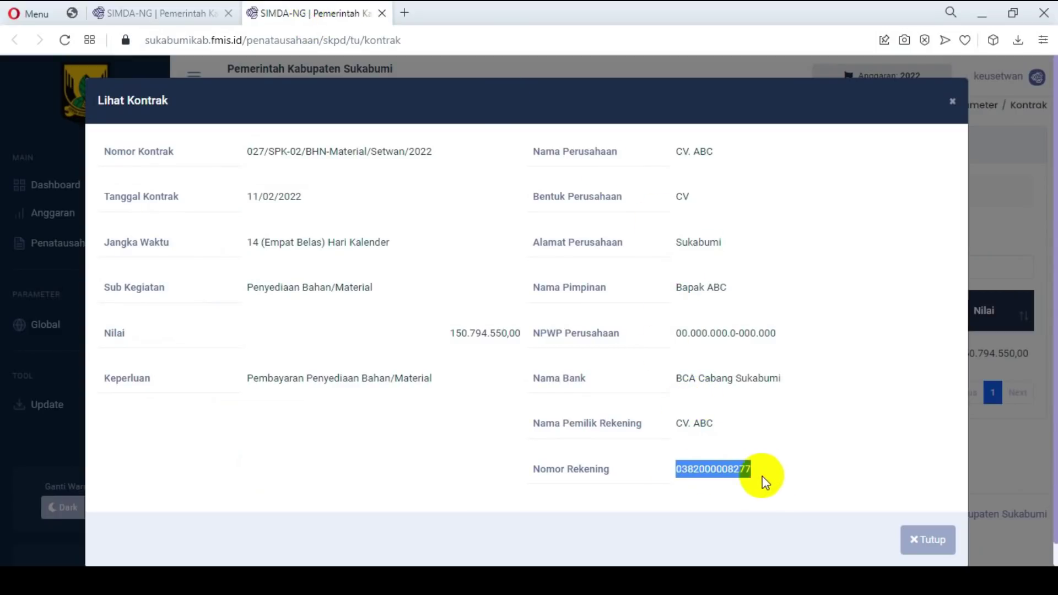
pyautogui.click(127, 15)
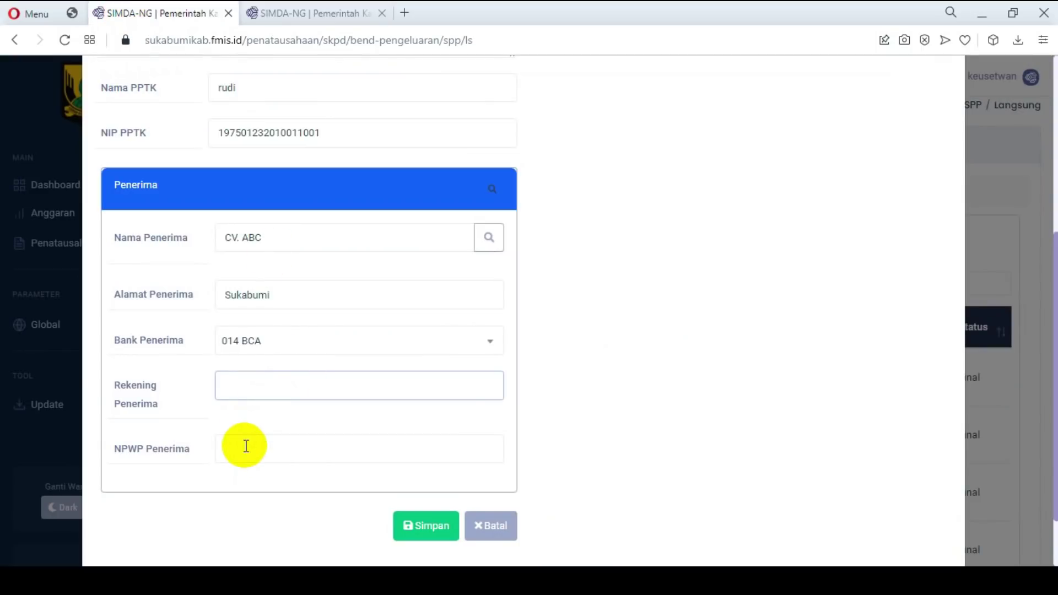
pyautogui.hotkey('ctrl', 'v')
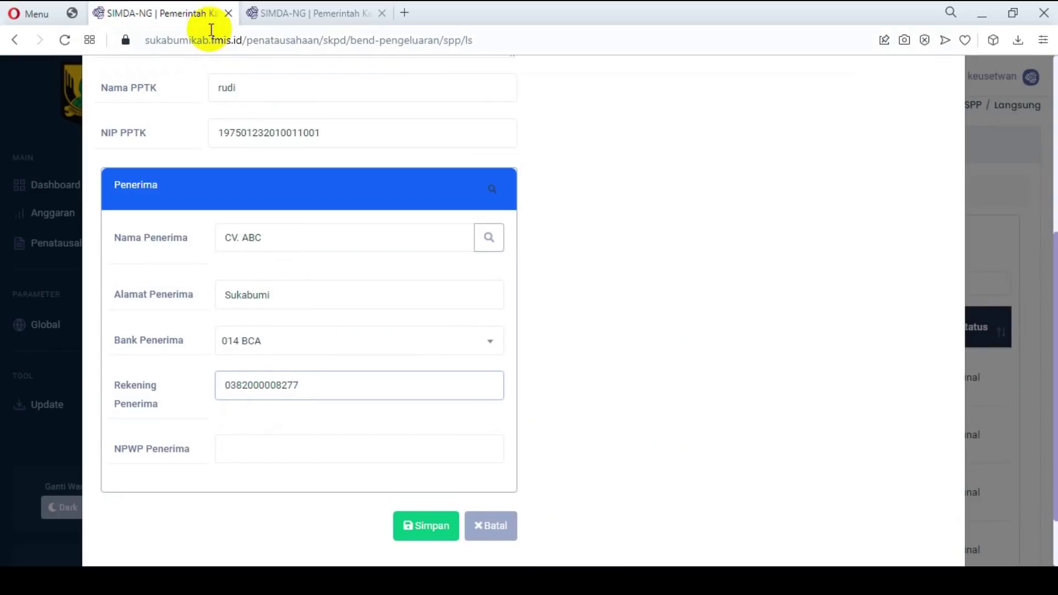
# Step: Paste CV. ABC's NPWP into NPWP Penerima and save the SPP
pyautogui.click(285, 13)
pyautogui.moveTo(677, 333); pyautogui.dragTo(778, 339)
pyautogui.hotkey('ctrl', 'c')
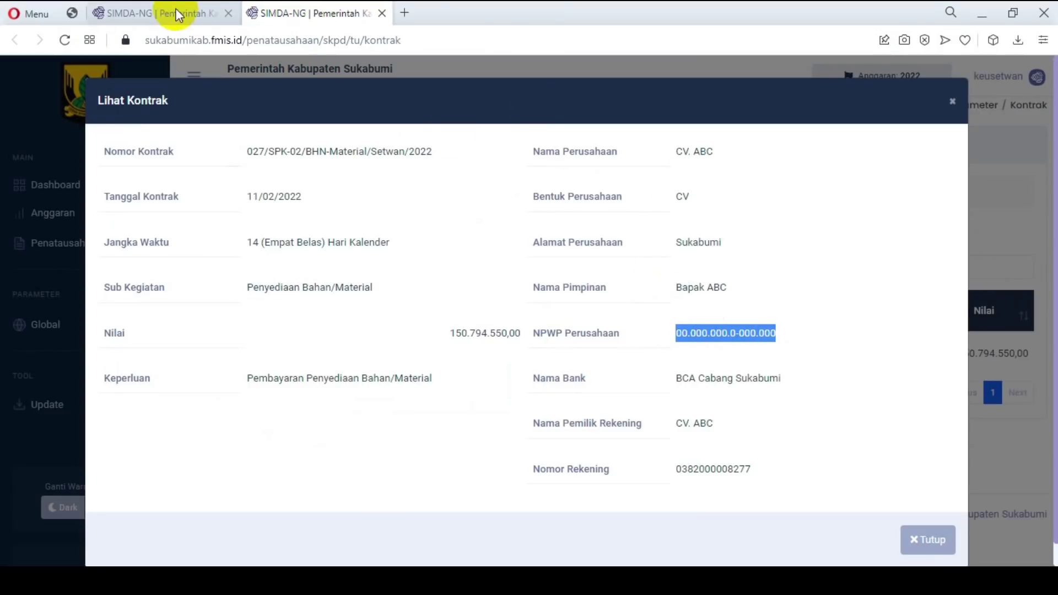
pyautogui.click(160, 13)
pyautogui.click(243, 444)
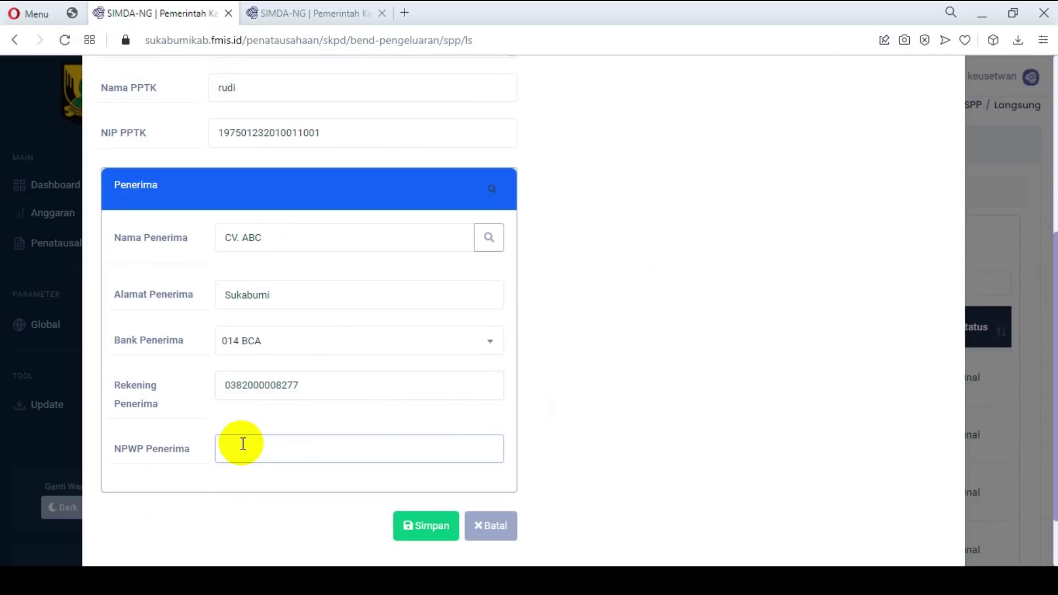
pyautogui.hotkey('ctrl', 'v')
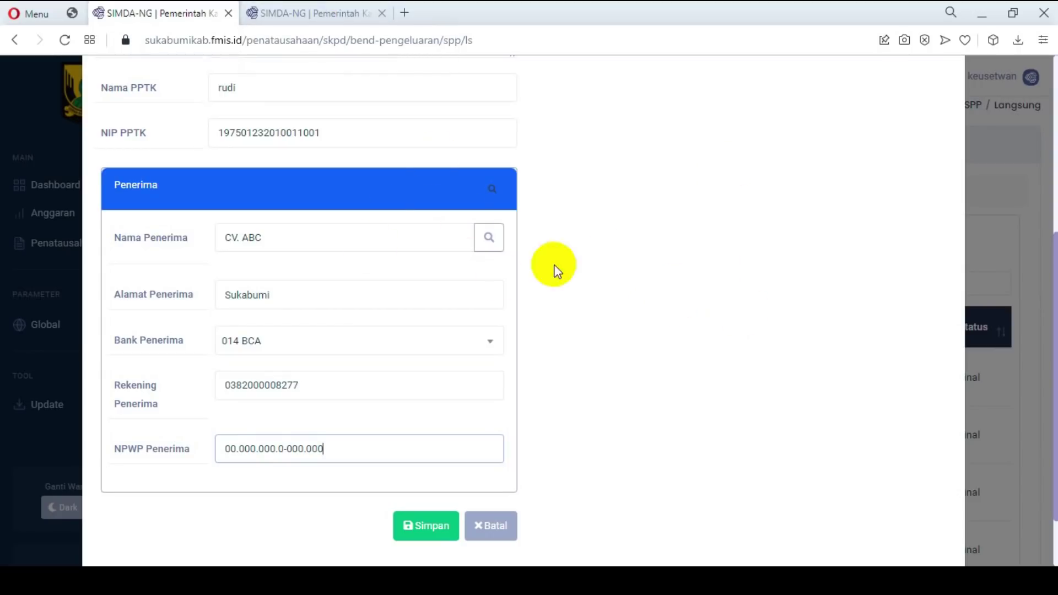
pyautogui.scroll(5, 679, 226)
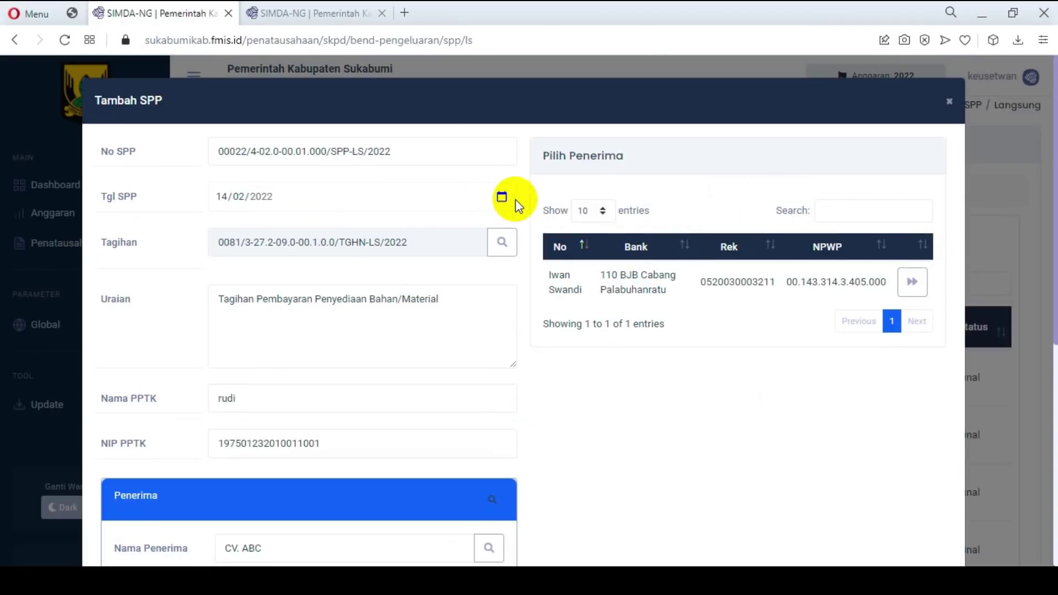
pyautogui.scroll(-7, 465, 223)
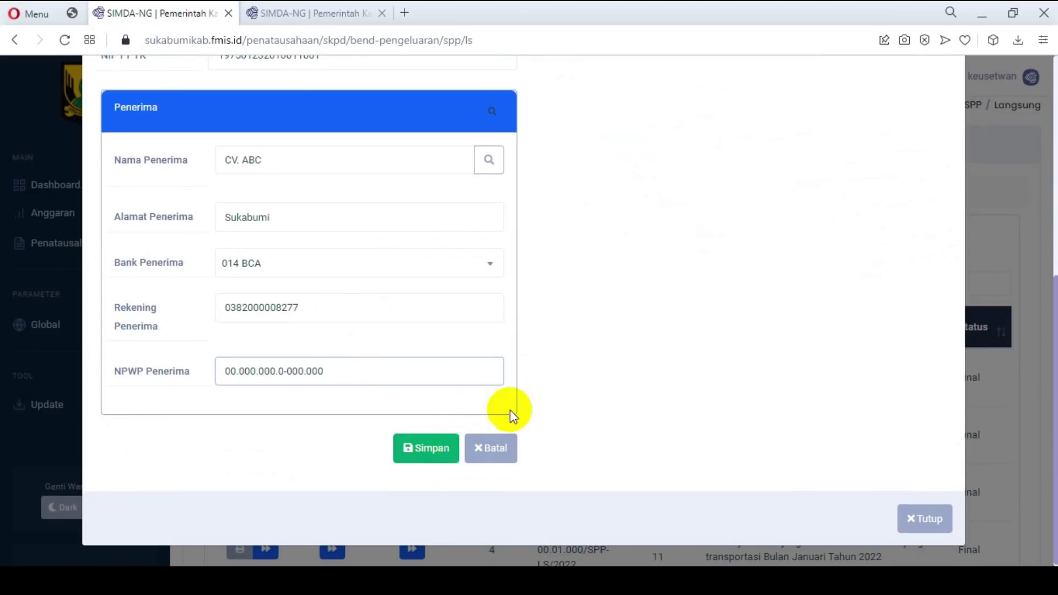
pyautogui.click(430, 448)
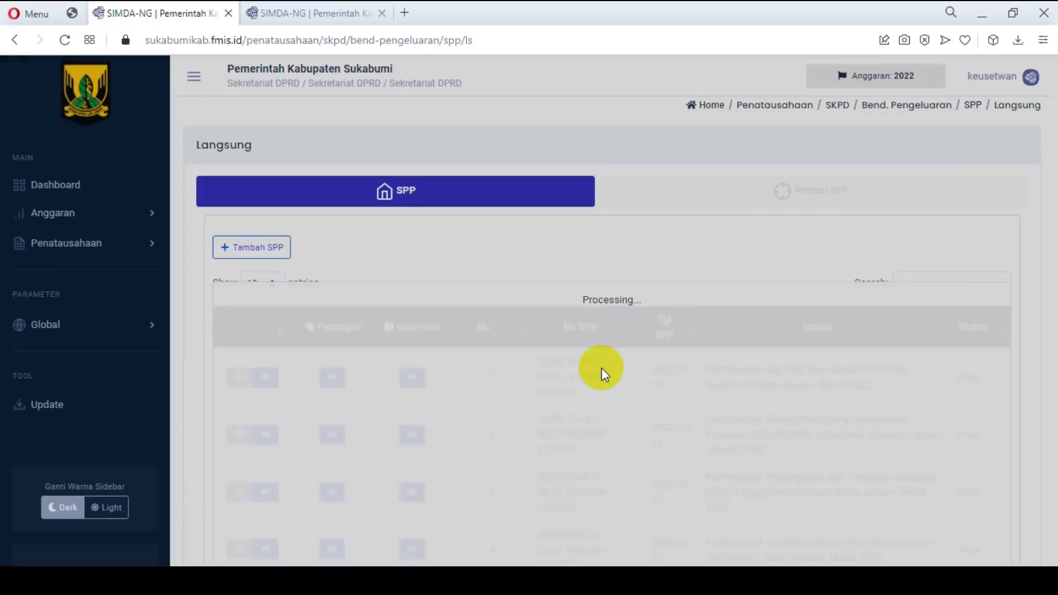
# Step: Send SPP 00022/4-02.0-00.01.000/SPP-LS/2022, row 15 on page 2, for verification
pyautogui.scroll(-9, 574, 338)
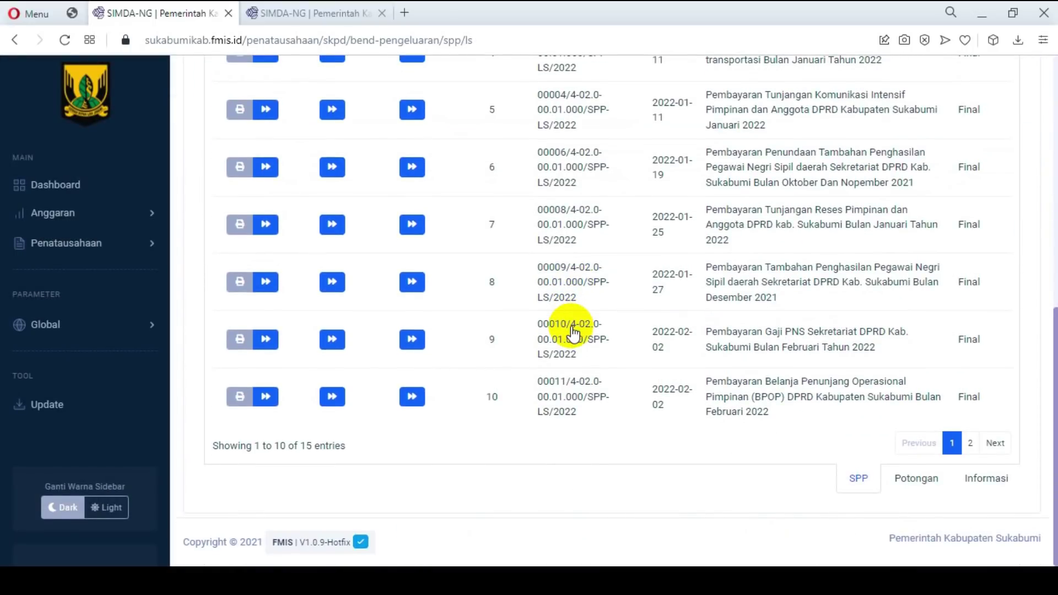
pyautogui.click(970, 443)
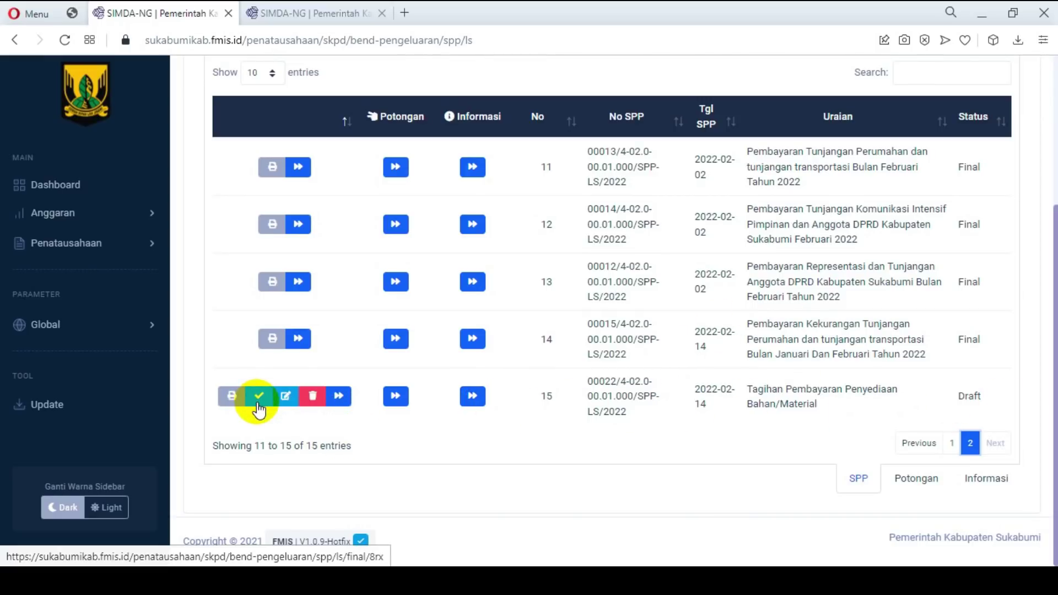
pyautogui.click(258, 409)
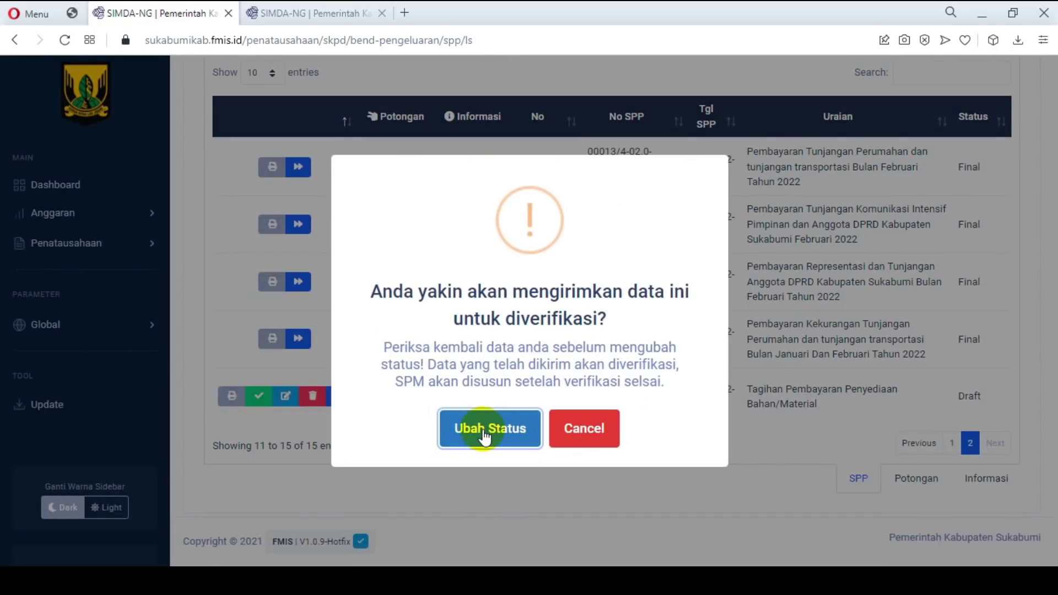
pyautogui.click(471, 424)
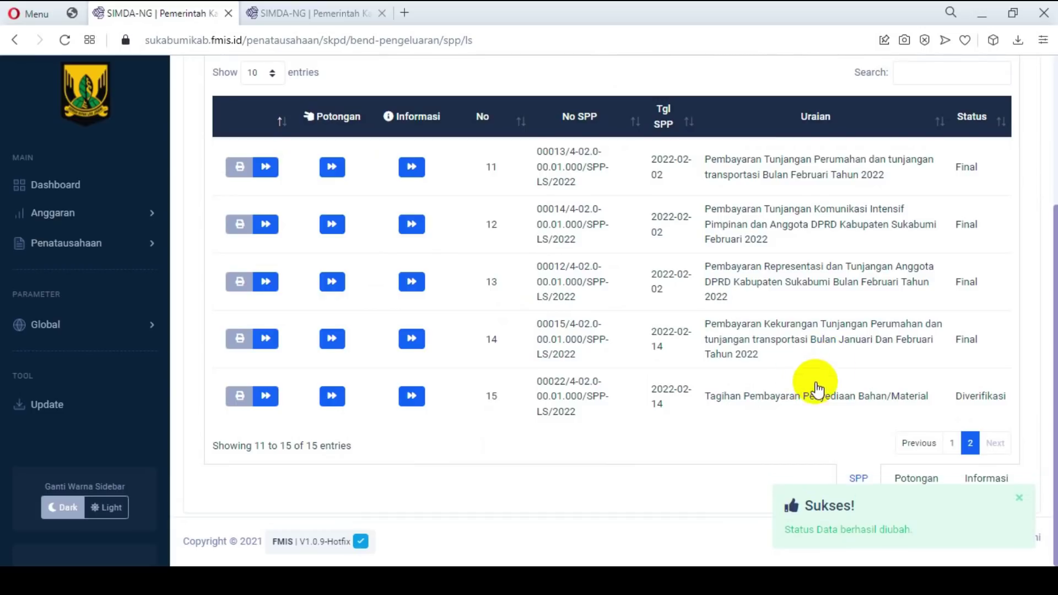
# Step: Confirm row 15 shows Diverifikasi, then open page 2 of the SPM-LS list
pyautogui.moveTo(960, 410); pyautogui.dragTo(989, 407)
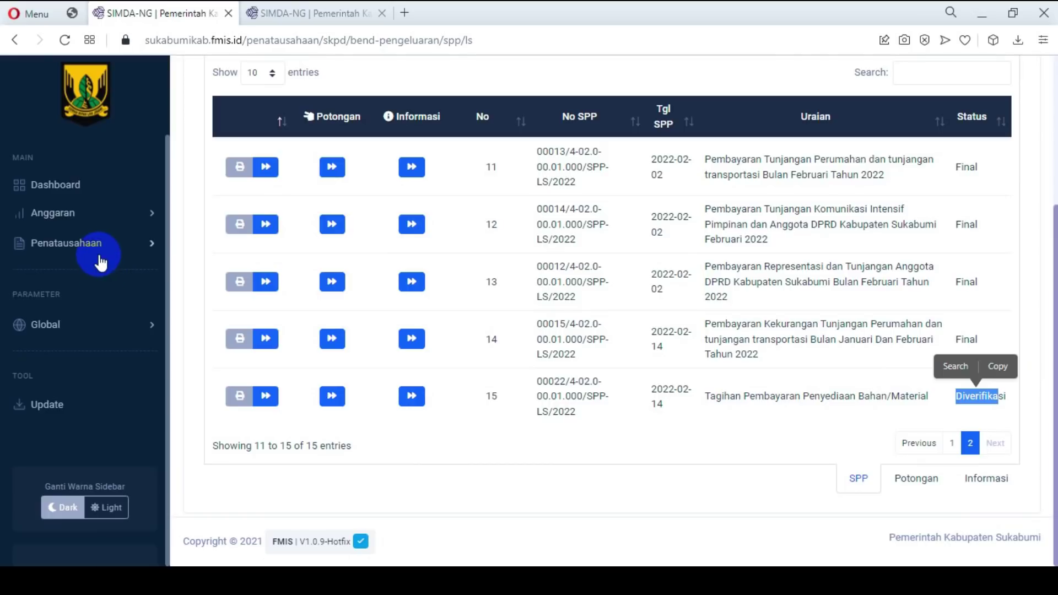
pyautogui.click(147, 243)
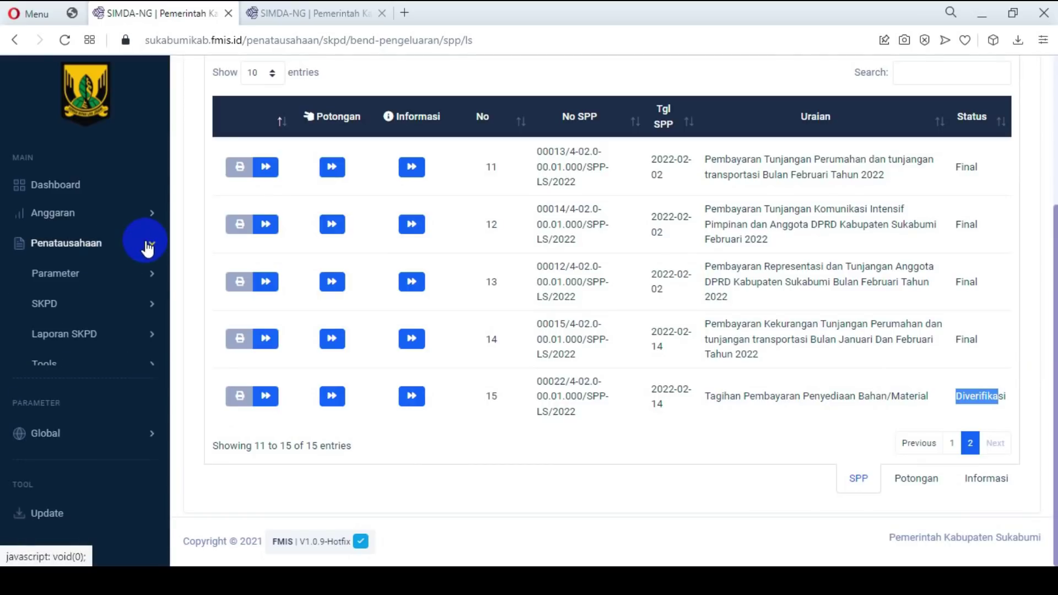
pyautogui.click(147, 303)
pyautogui.click(153, 334)
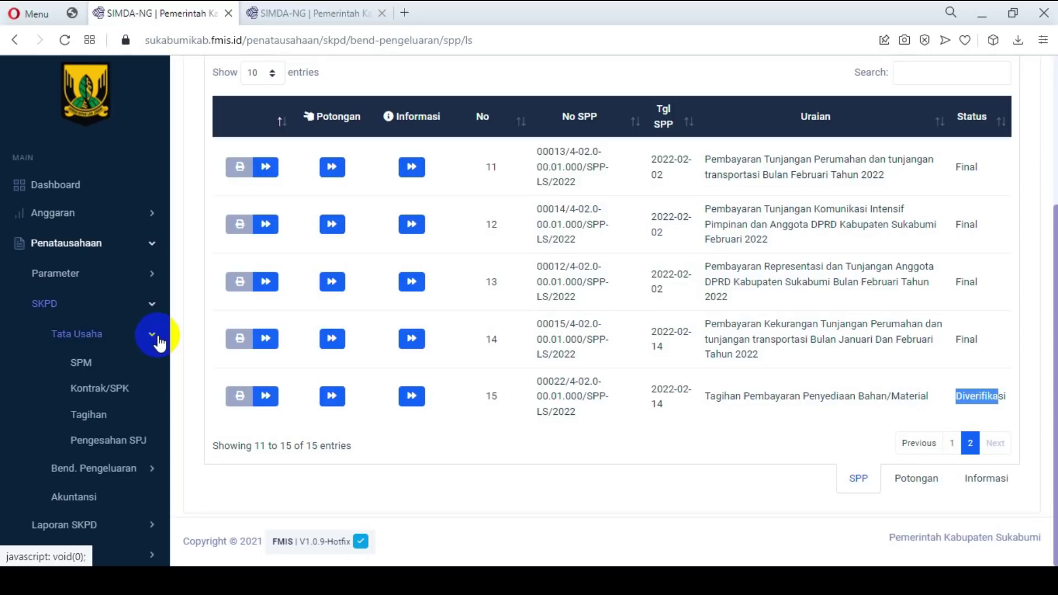
pyautogui.click(94, 368)
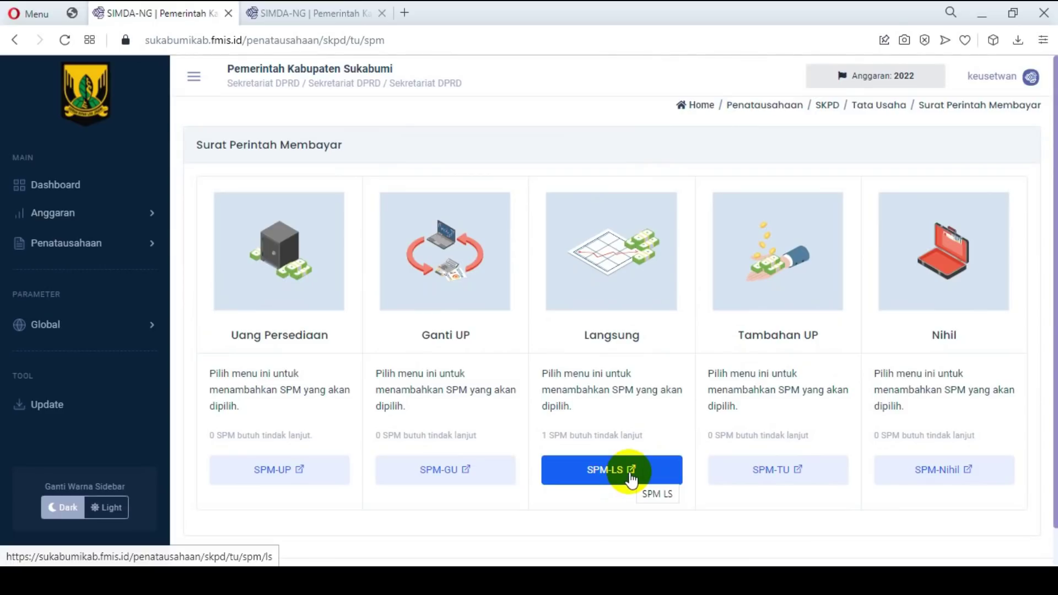
pyautogui.click(555, 457)
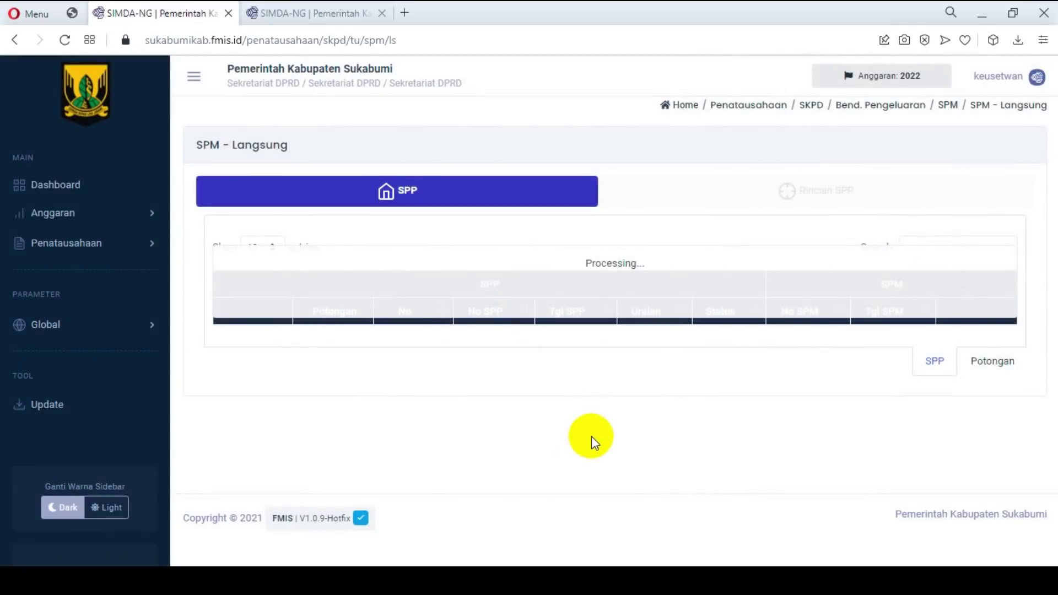
pyautogui.scroll(-15, 673, 472)
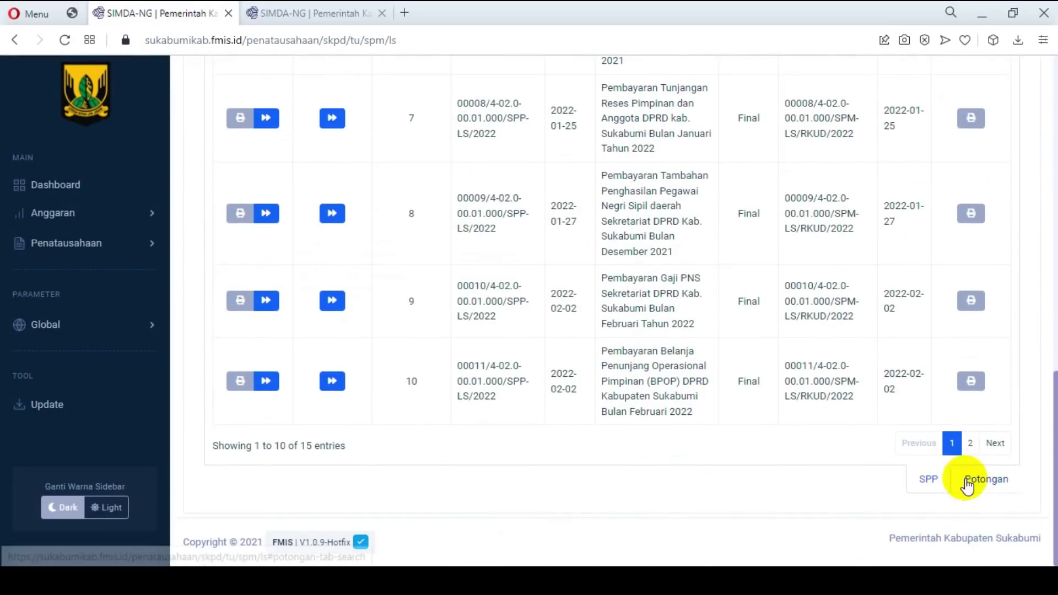
pyautogui.click(973, 444)
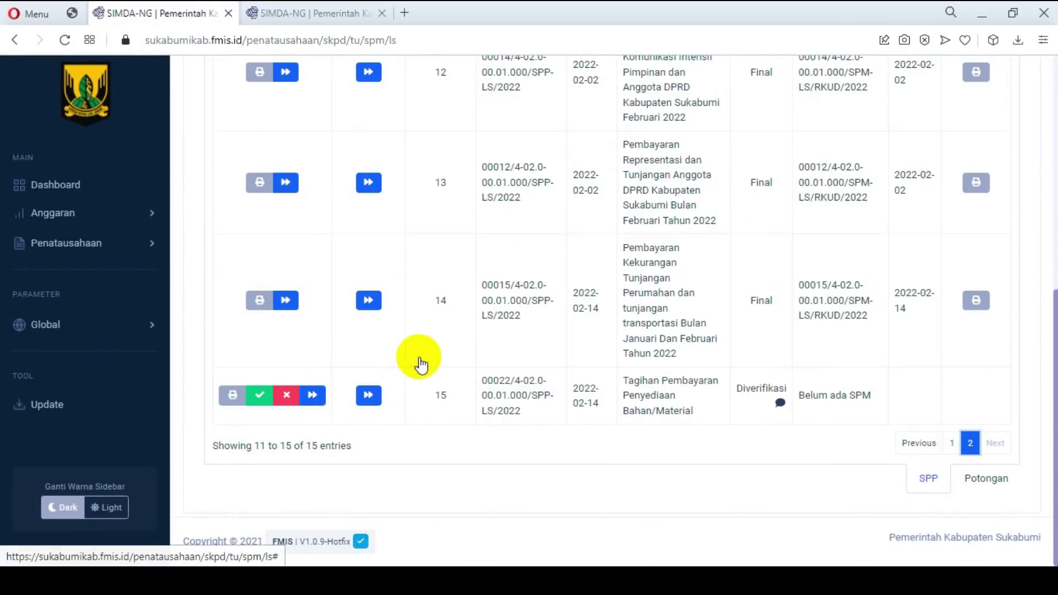
# Step: Preview the draft printout of SPP 00022, then close the preview
pyautogui.click(231, 395)
pyautogui.scroll(-5, 607, 298)
pyautogui.scroll(6, 600, 298)
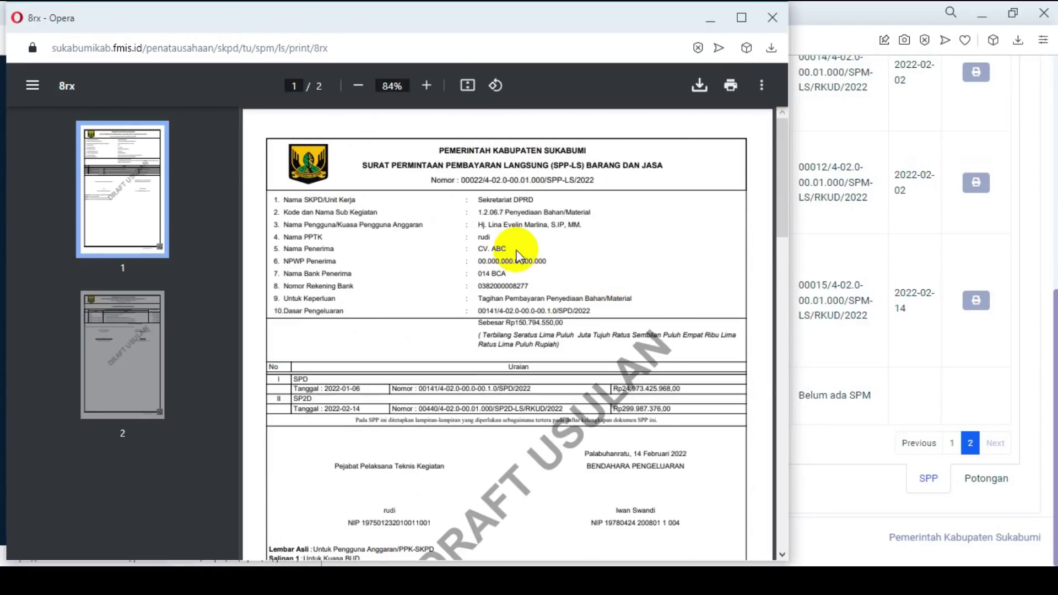
pyautogui.scroll(-12, 507, 251)
pyautogui.scroll(-2, 521, 256)
pyautogui.scroll(10, 521, 256)
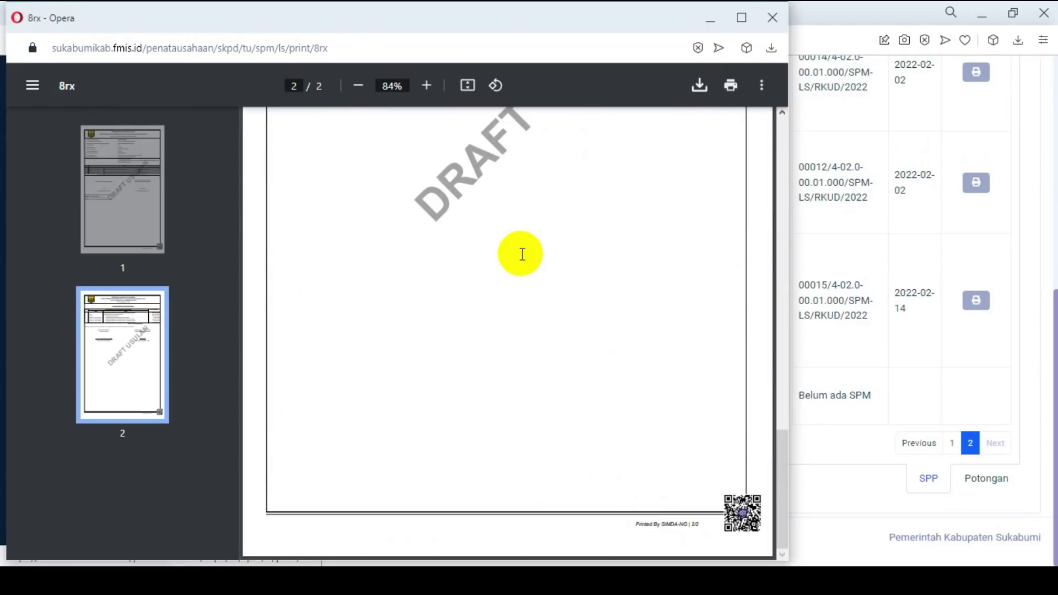
pyautogui.scroll(4, 514, 260)
pyautogui.scroll(-10, 579, 231)
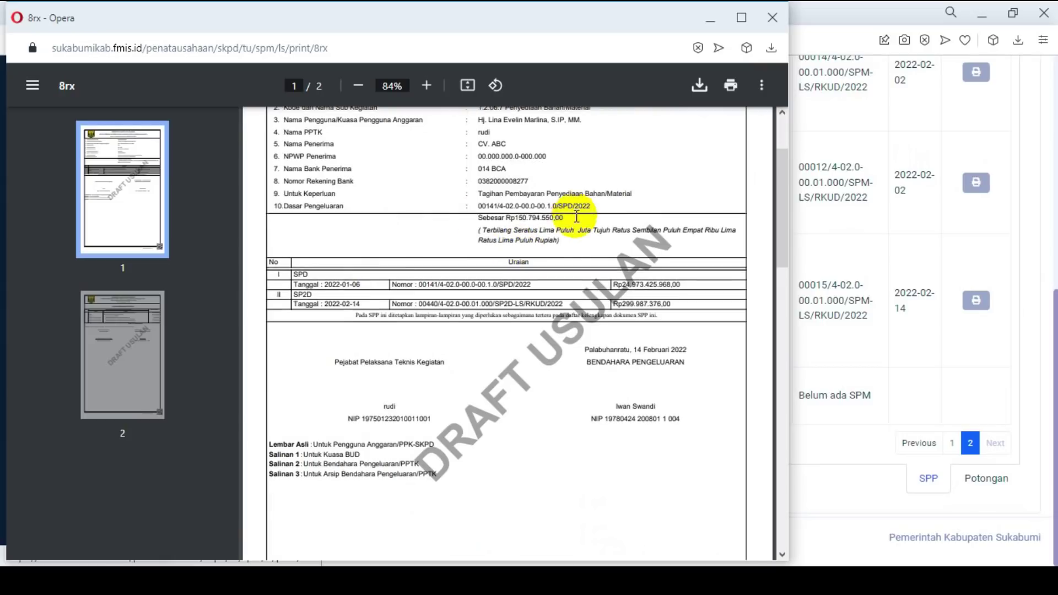
pyautogui.scroll(1, 579, 231)
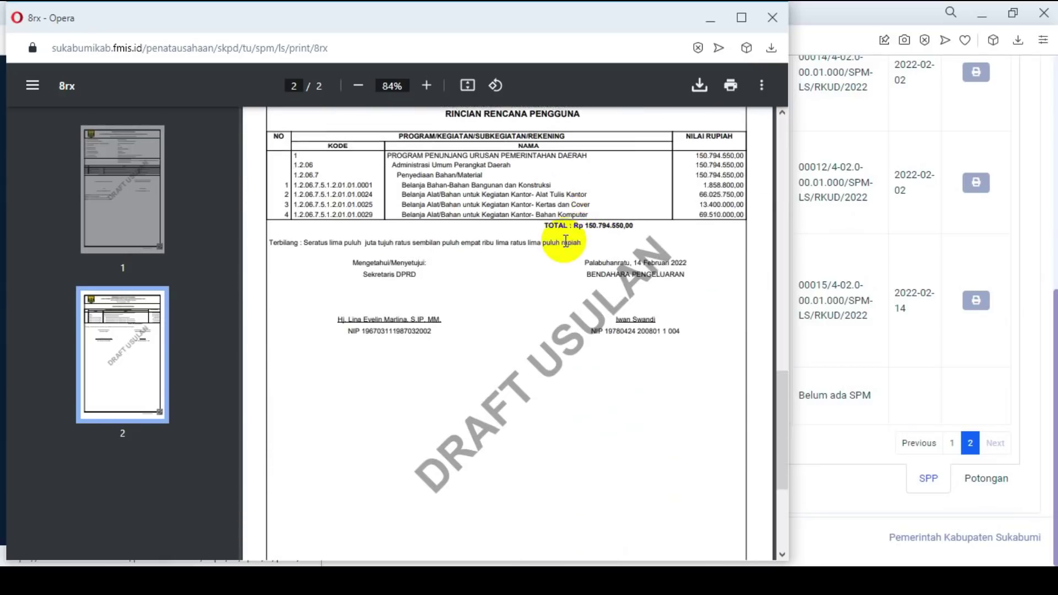
pyautogui.scroll(-5, 565, 248)
pyautogui.scroll(8, 602, 314)
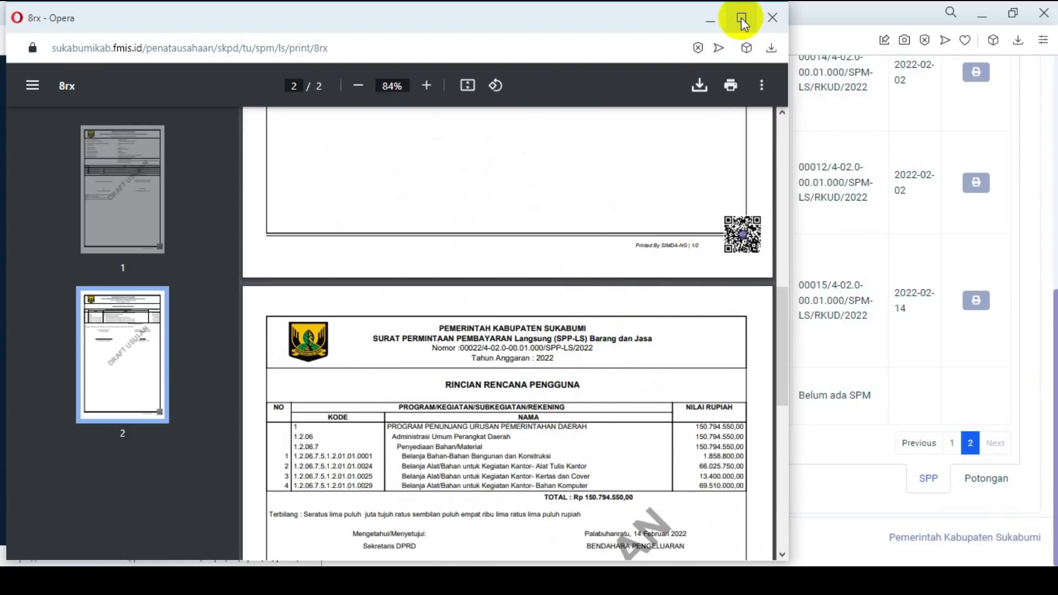
pyautogui.click(772, 18)
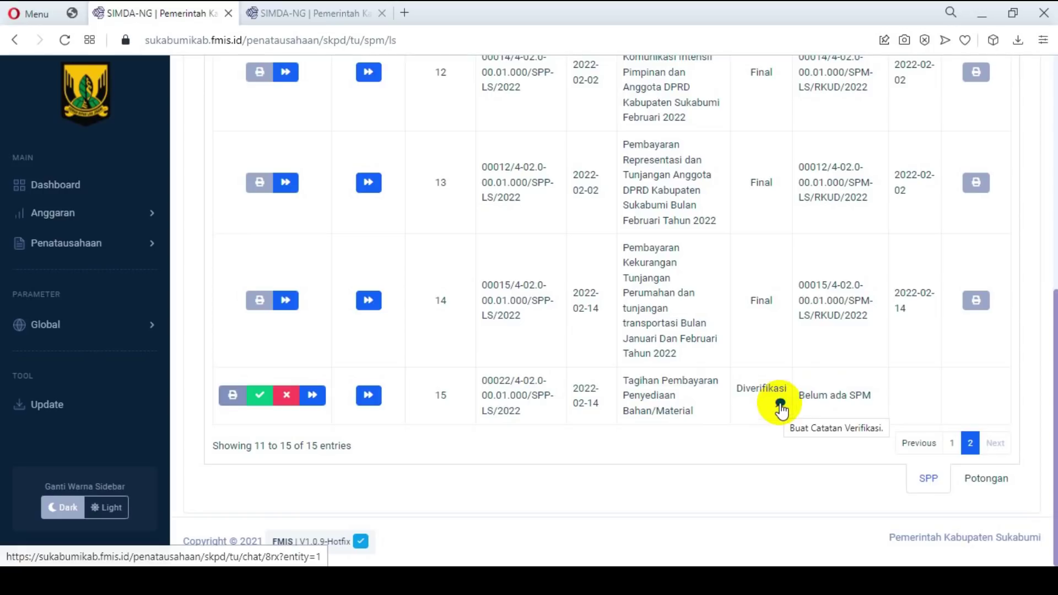
# Step: Send the verification note 'DATA POTONGAN SPM BELUM DIINPUT' on SPP 00022
pyautogui.click(781, 405)
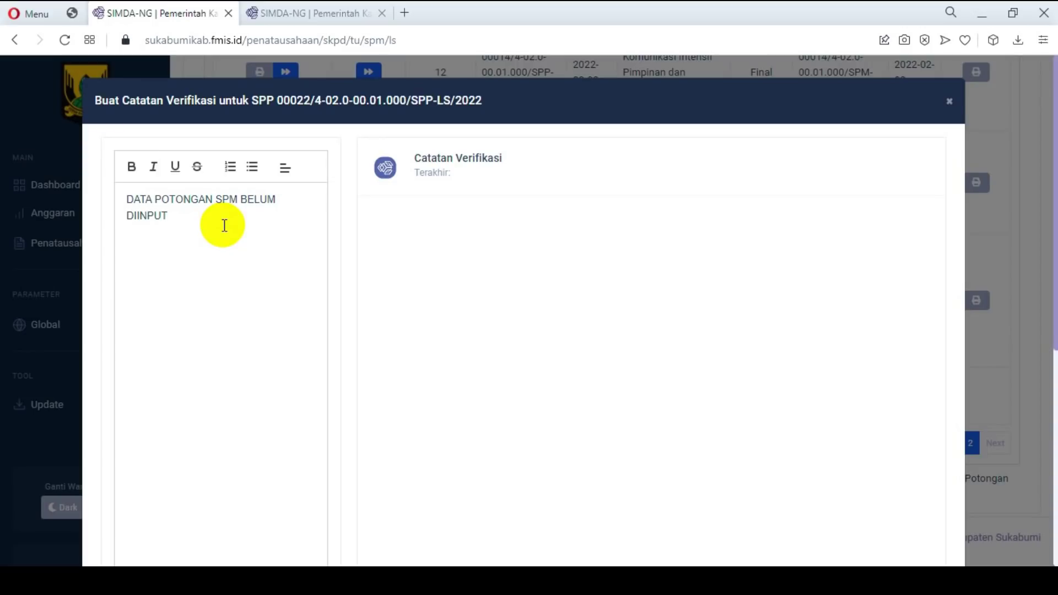
pyautogui.scroll(-5, 473, 256)
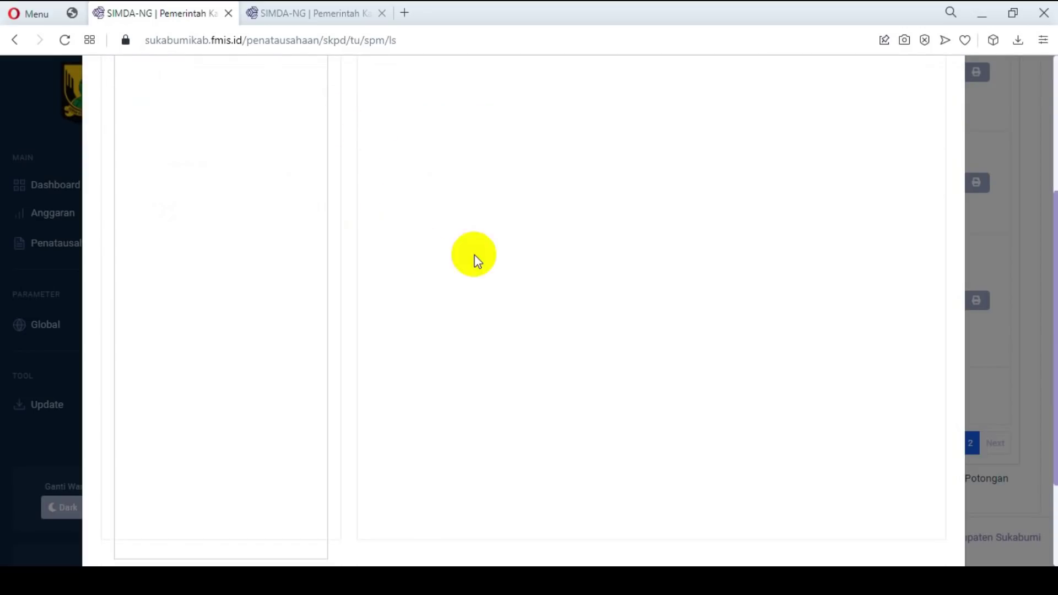
pyautogui.click(919, 450)
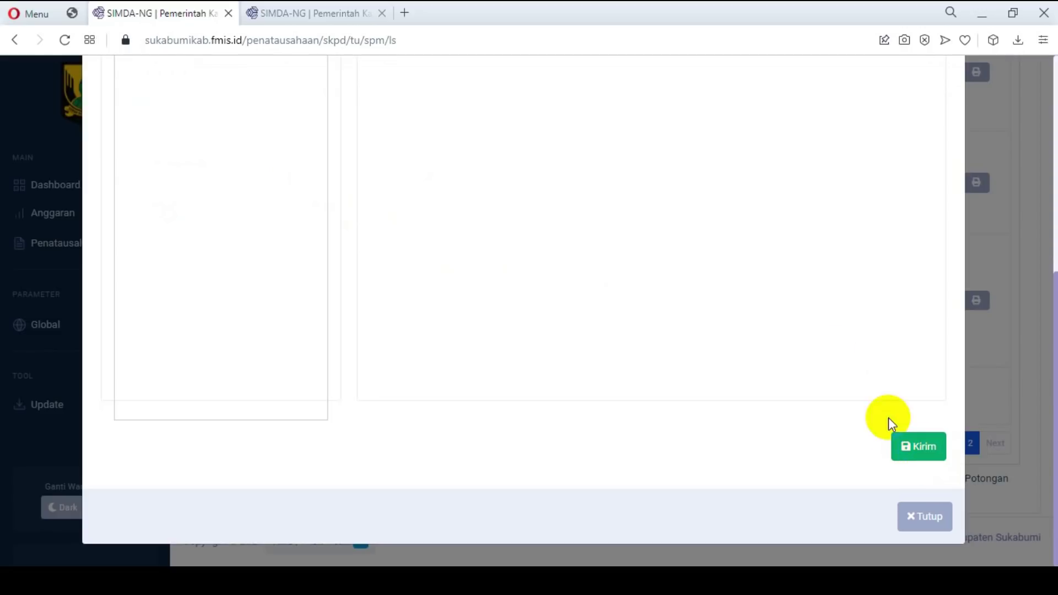
pyautogui.scroll(5, 820, 305)
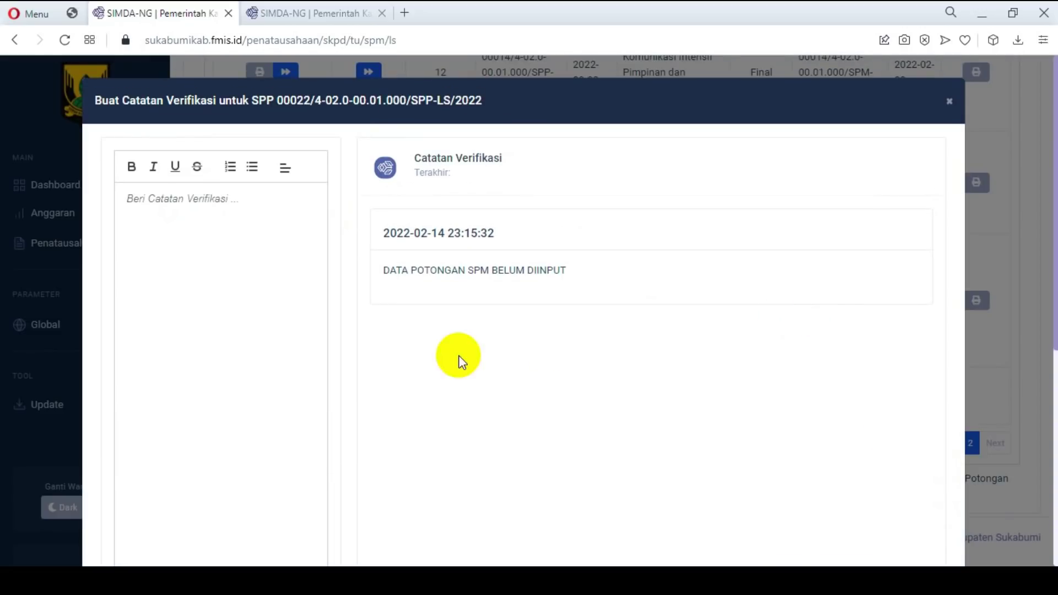
pyautogui.scroll(-5, 915, 342)
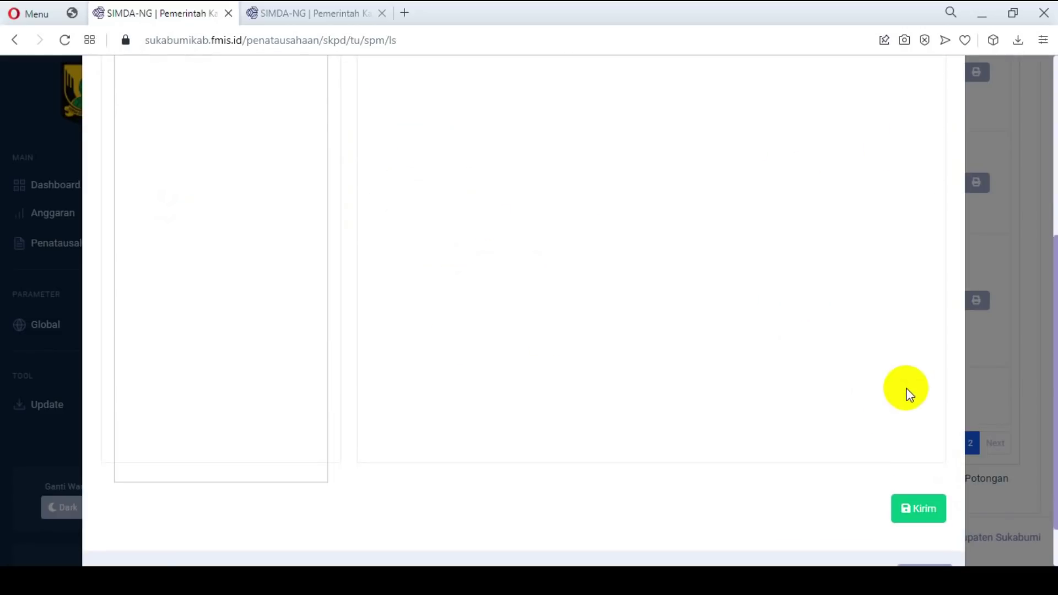
pyautogui.click(932, 517)
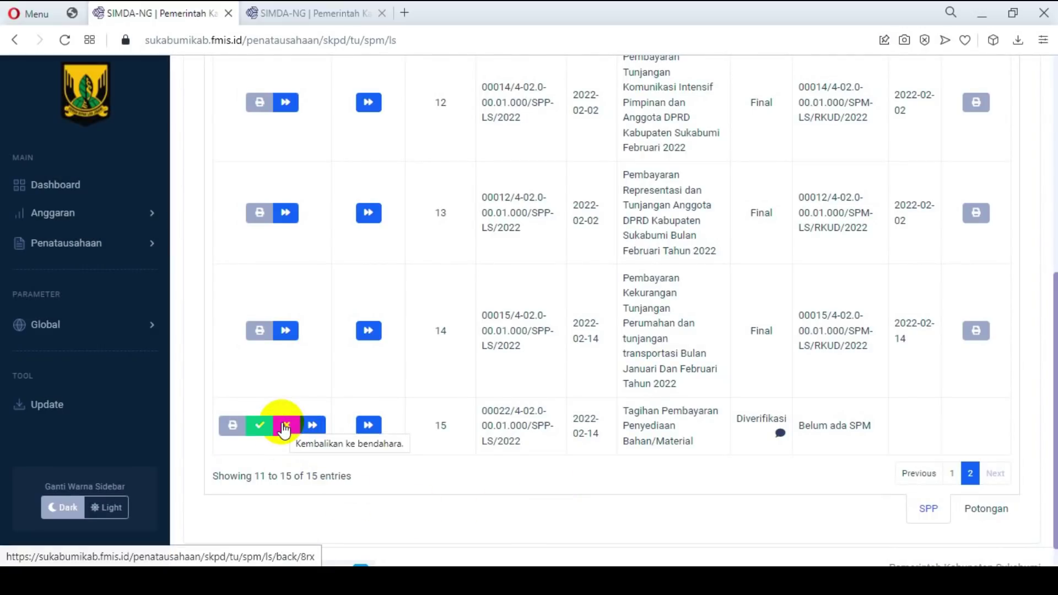
# Step: Return SPP 00022 to the treasurer, confirming with Kembalikan
pyautogui.click(285, 427)
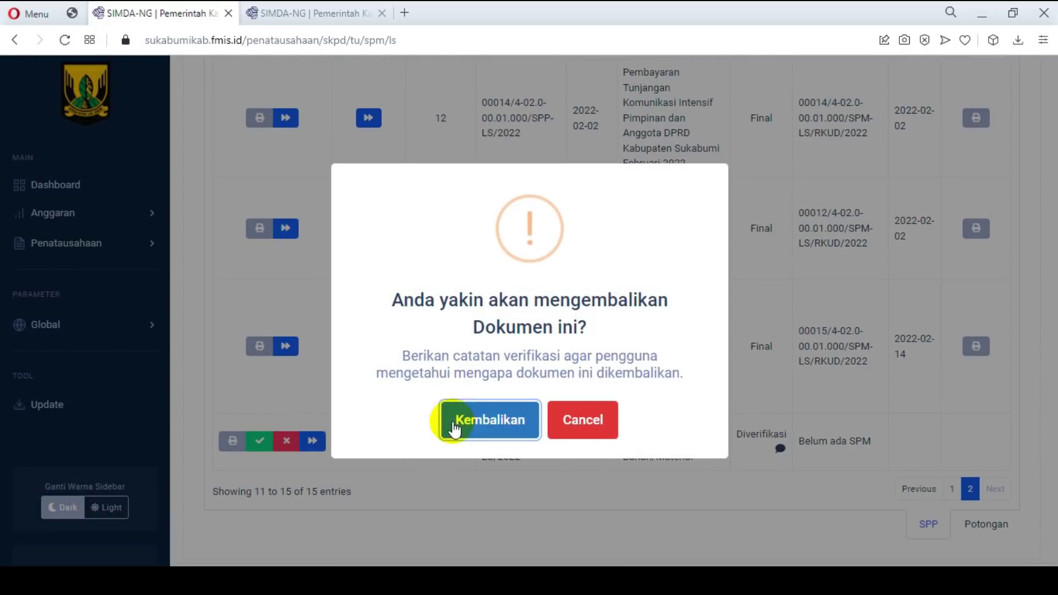
pyautogui.click(460, 422)
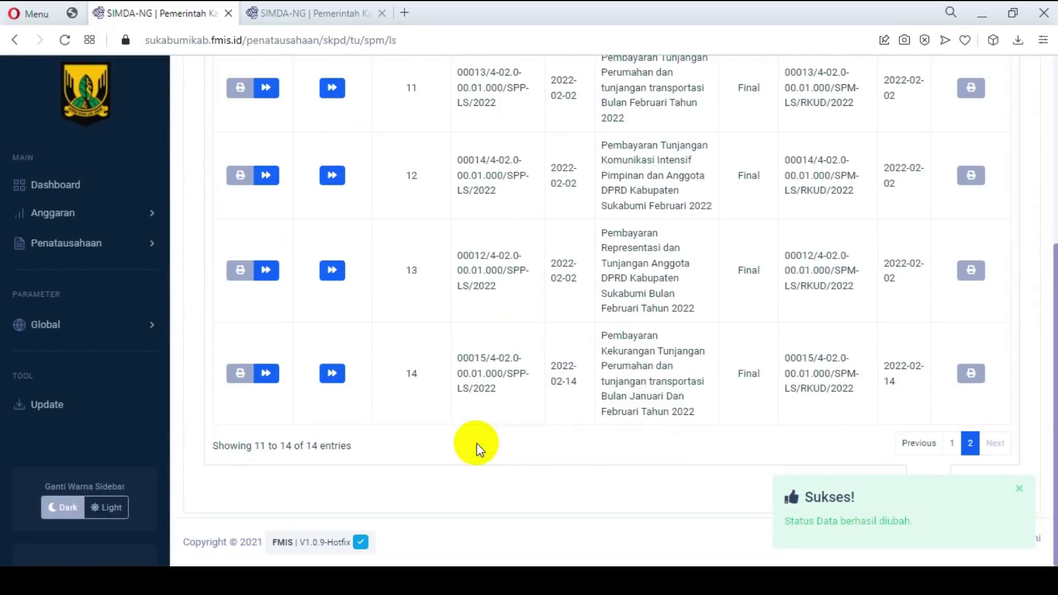
pyautogui.click(141, 242)
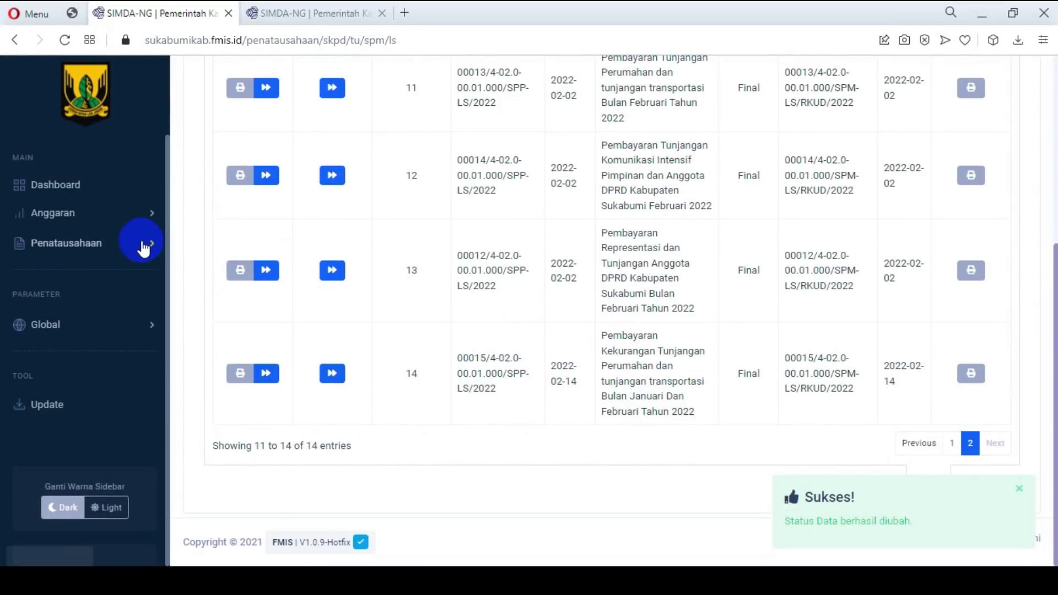
pyautogui.click(140, 307)
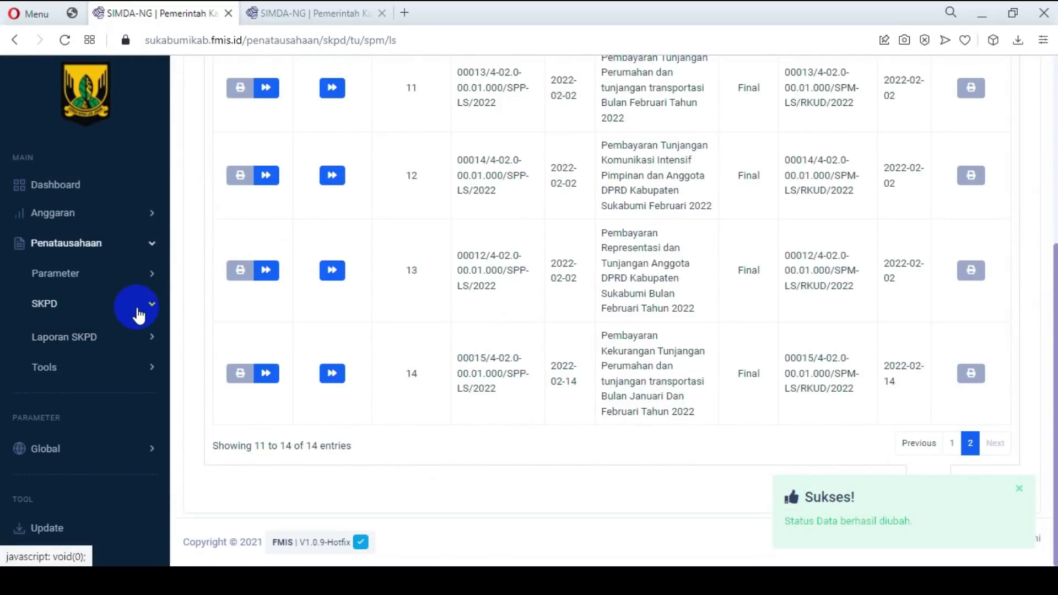
# Step: Open the treasurer's SPP-LS list and go to page 2
pyautogui.click(154, 366)
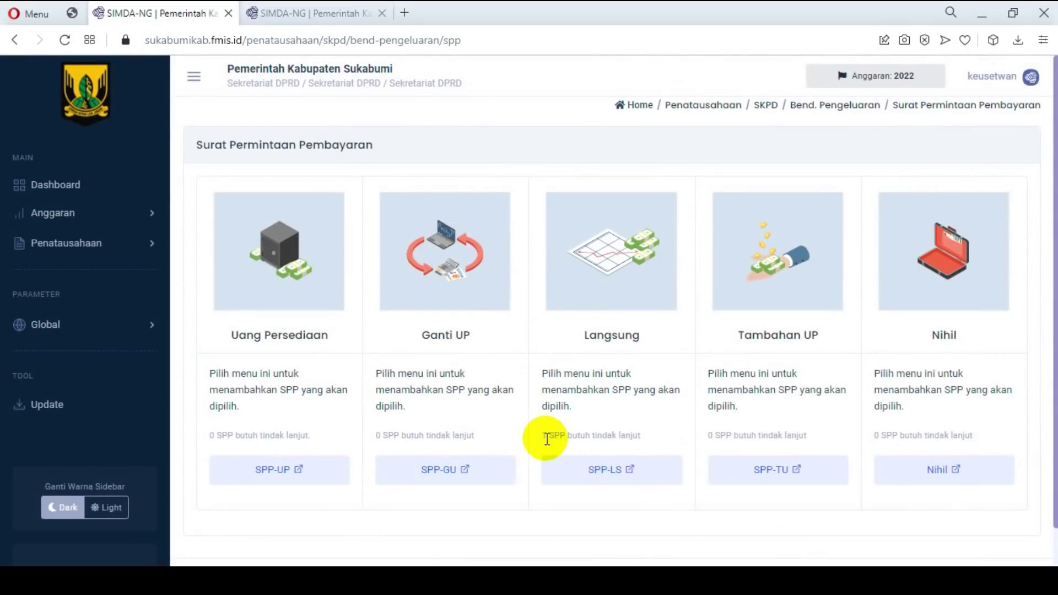
pyautogui.moveTo(540, 434); pyautogui.dragTo(656, 435)
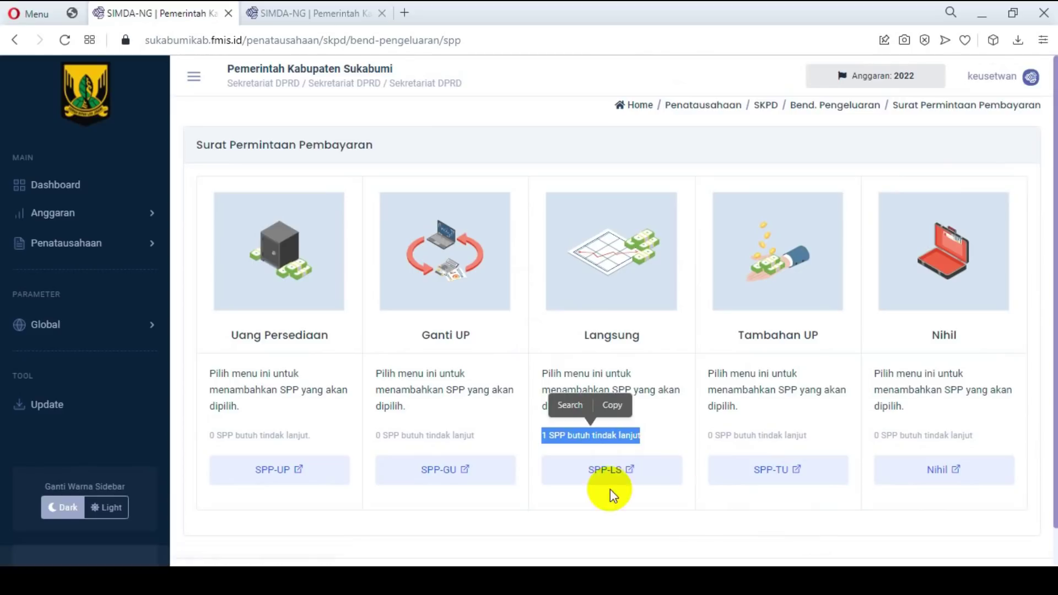
pyautogui.click(619, 471)
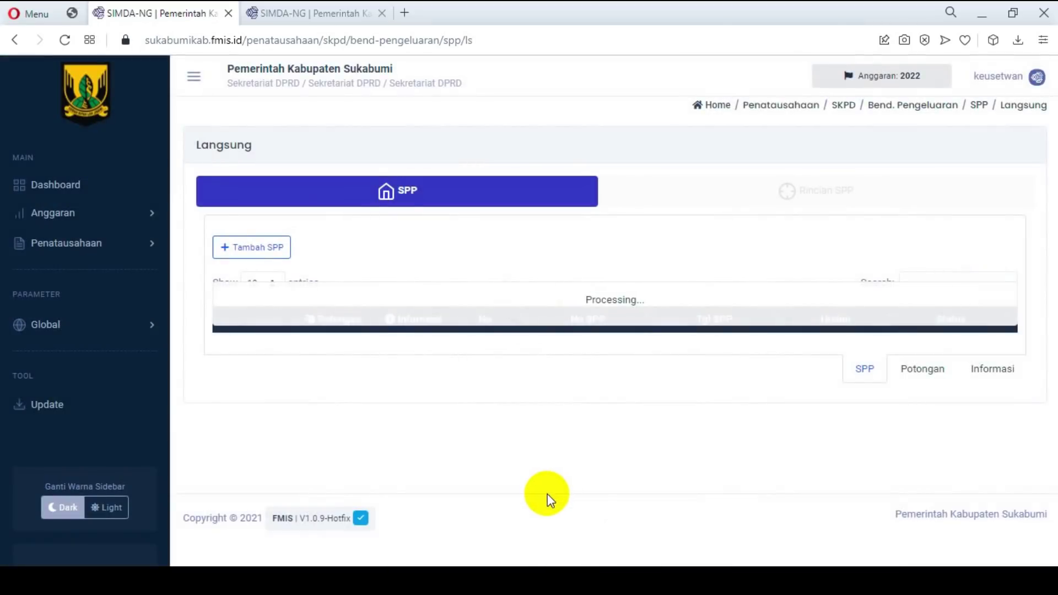
pyautogui.scroll(-8, 673, 402)
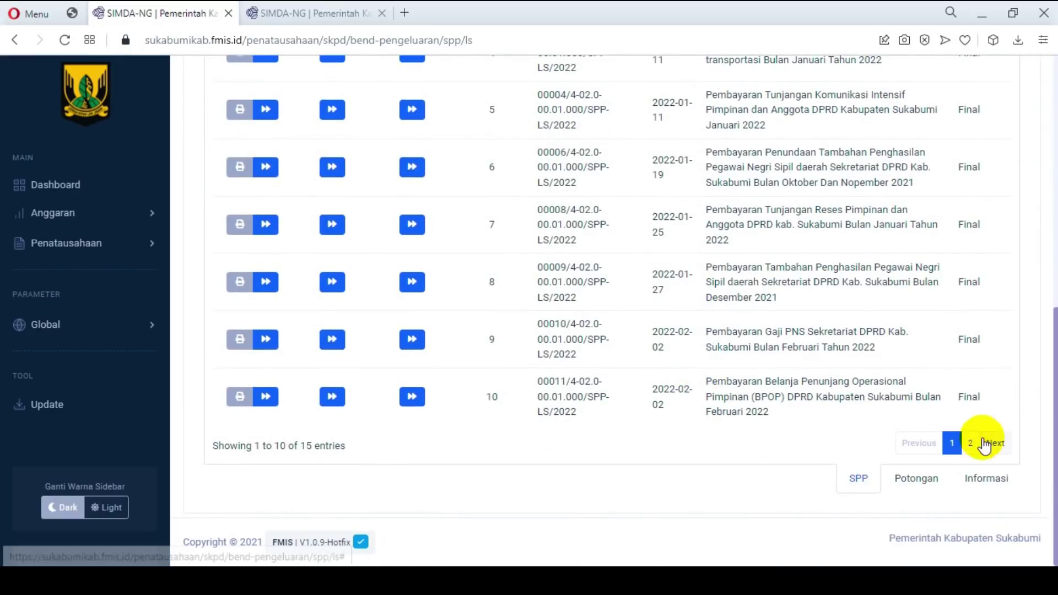
pyautogui.click(985, 445)
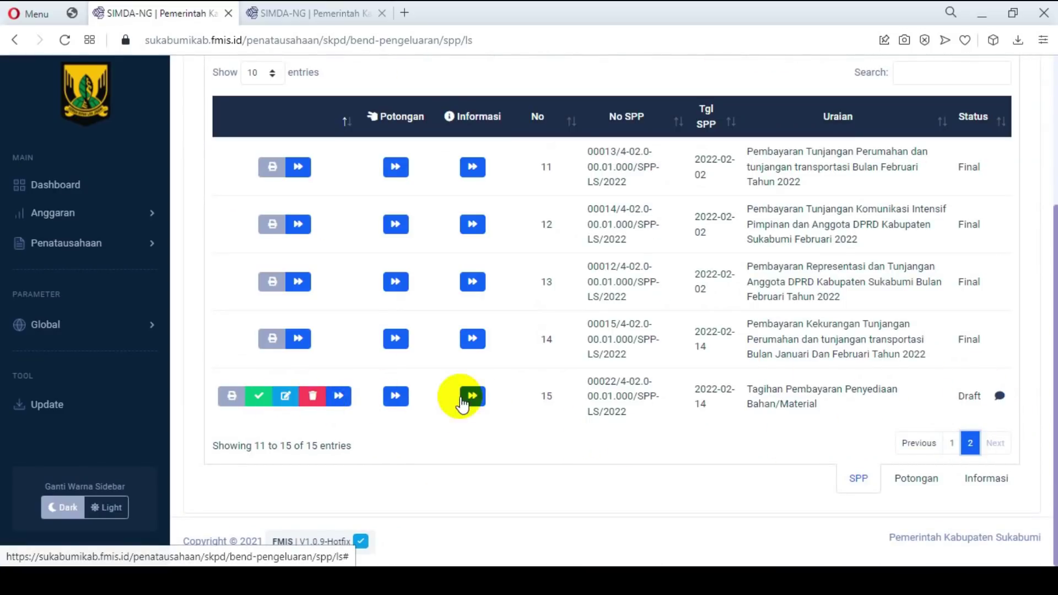
# Step: Read SPP 00022's note 'DATA POTONGAN SPM BELUM DIINPUT', then close it
pyautogui.click(1000, 396)
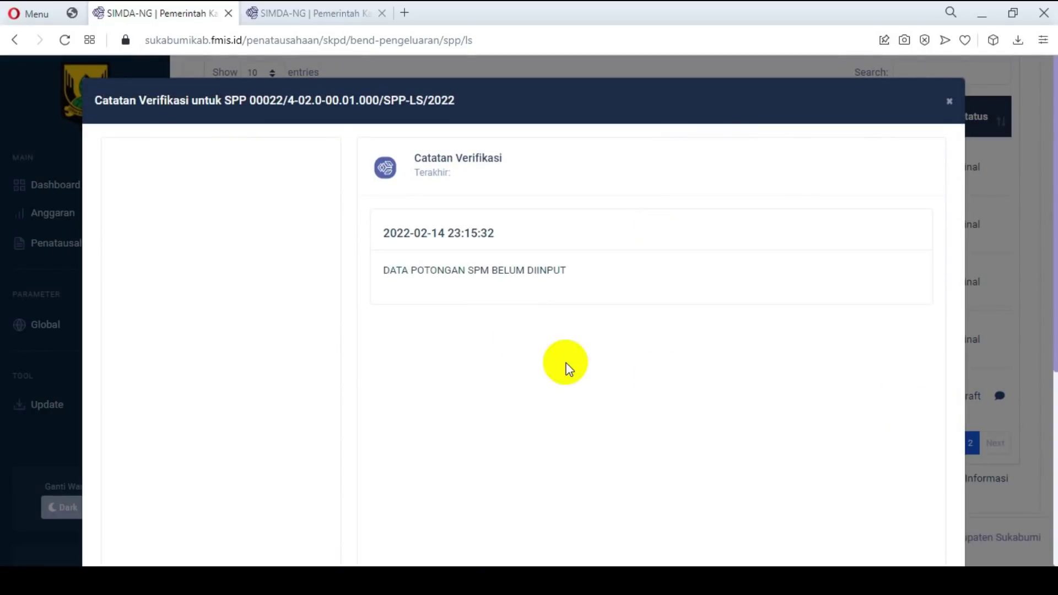
pyautogui.moveTo(388, 272); pyautogui.dragTo(472, 274)
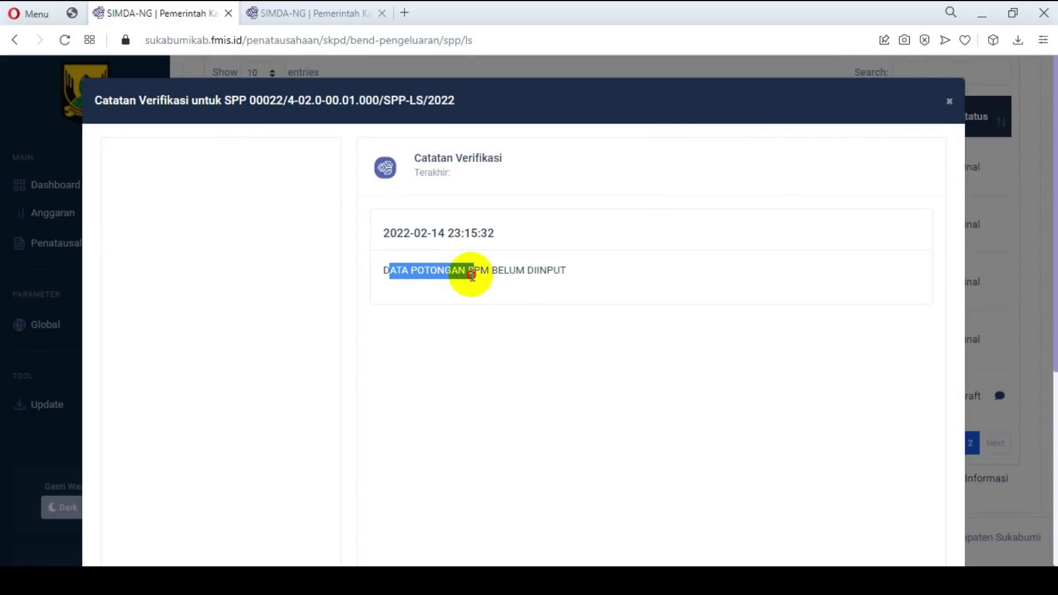
pyautogui.moveTo(565, 282); pyautogui.dragTo(565, 282)
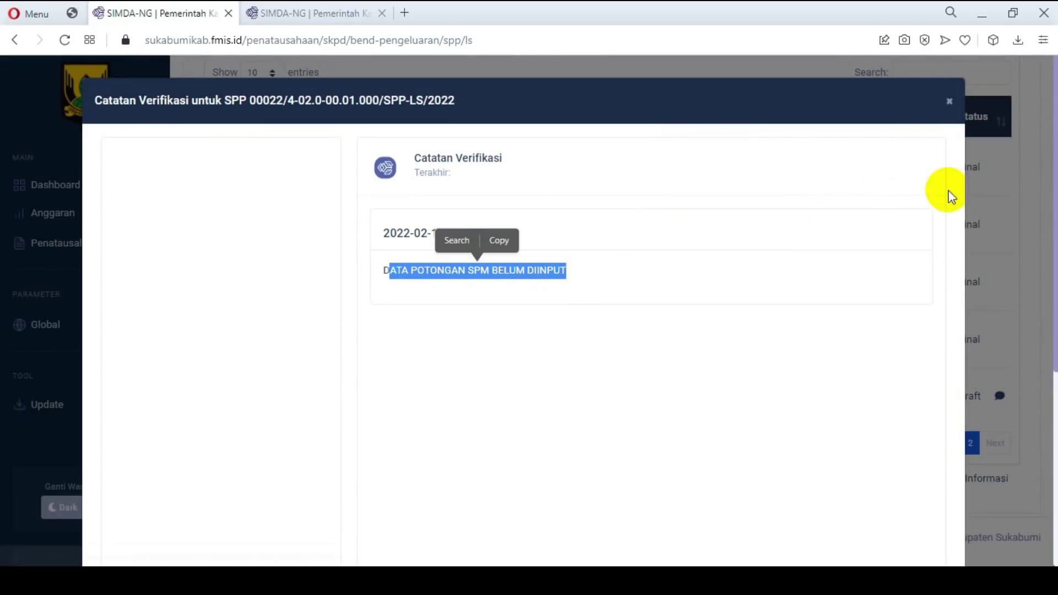
pyautogui.scroll(-3, 936, 300)
pyautogui.scroll(3, 912, 362)
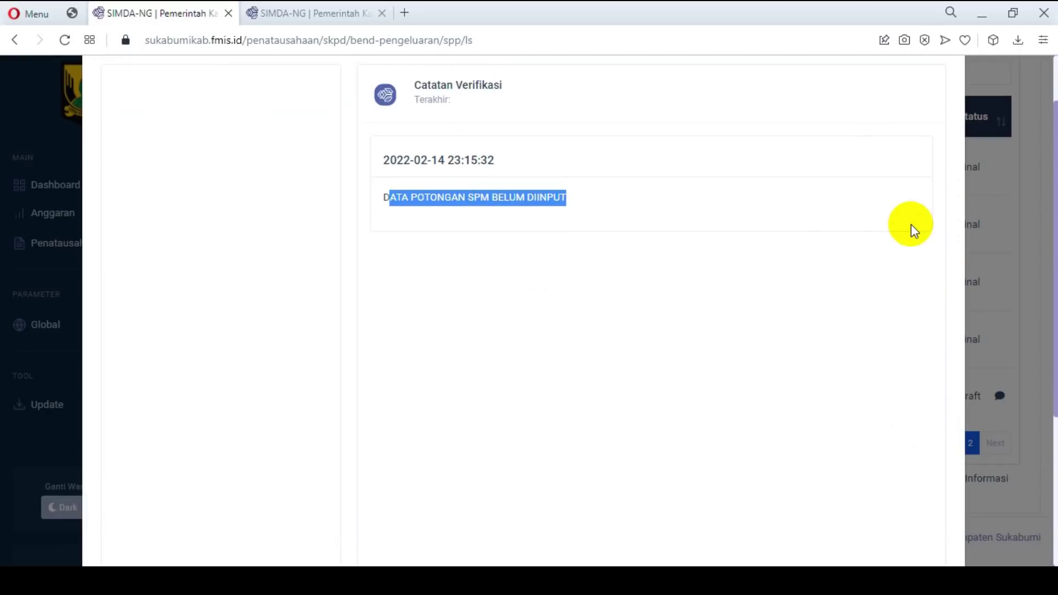
pyautogui.scroll(-3, 910, 227)
pyautogui.click(926, 527)
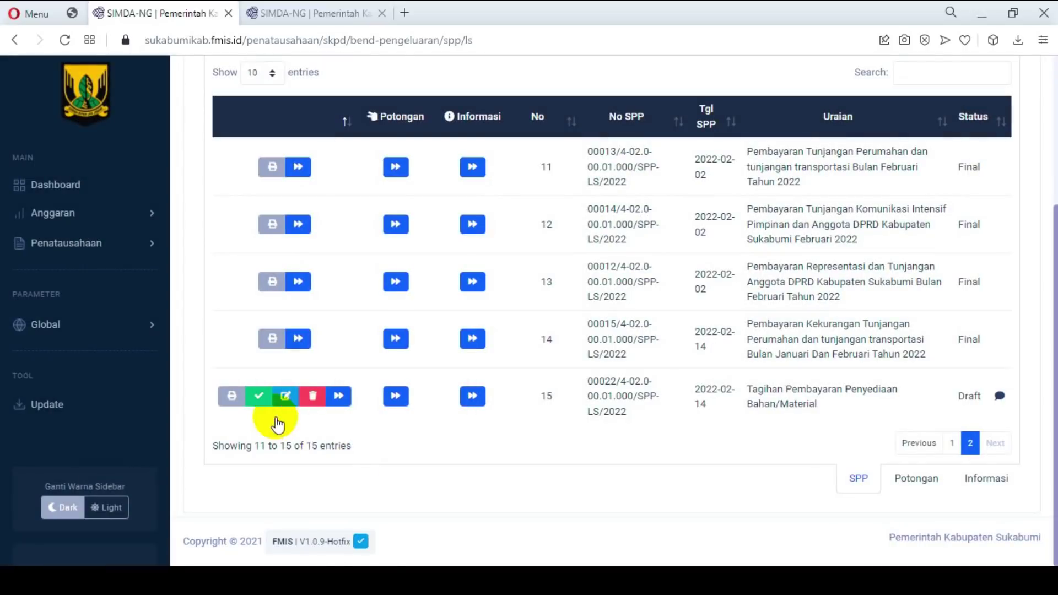
# Step: Add a PPh Pasal 22 deduction of 3.000.000,00 with Kd Billing '-' to SPP 00022
pyautogui.click(401, 404)
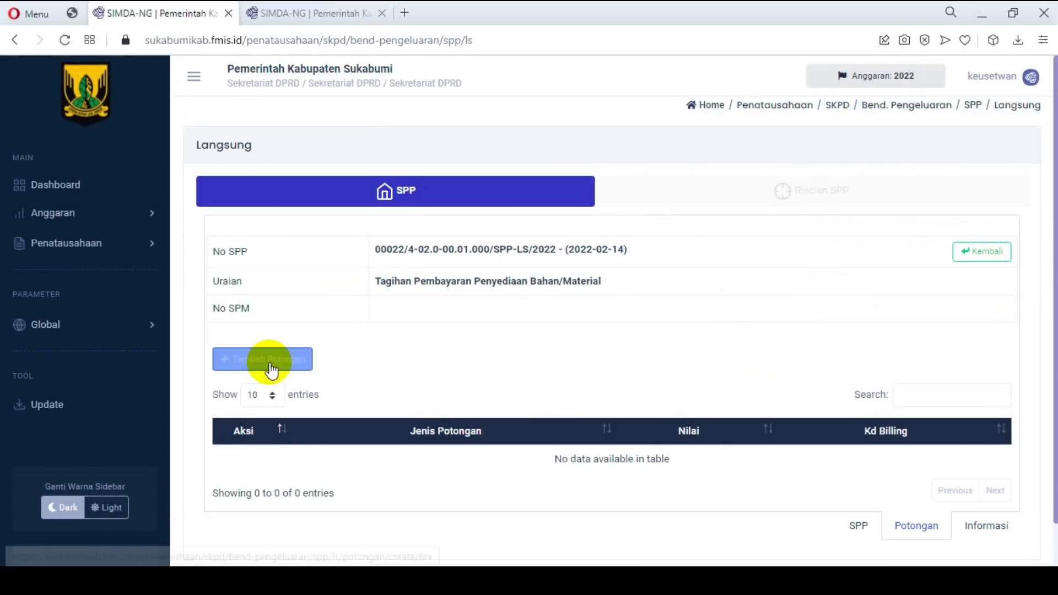
pyautogui.click(270, 361)
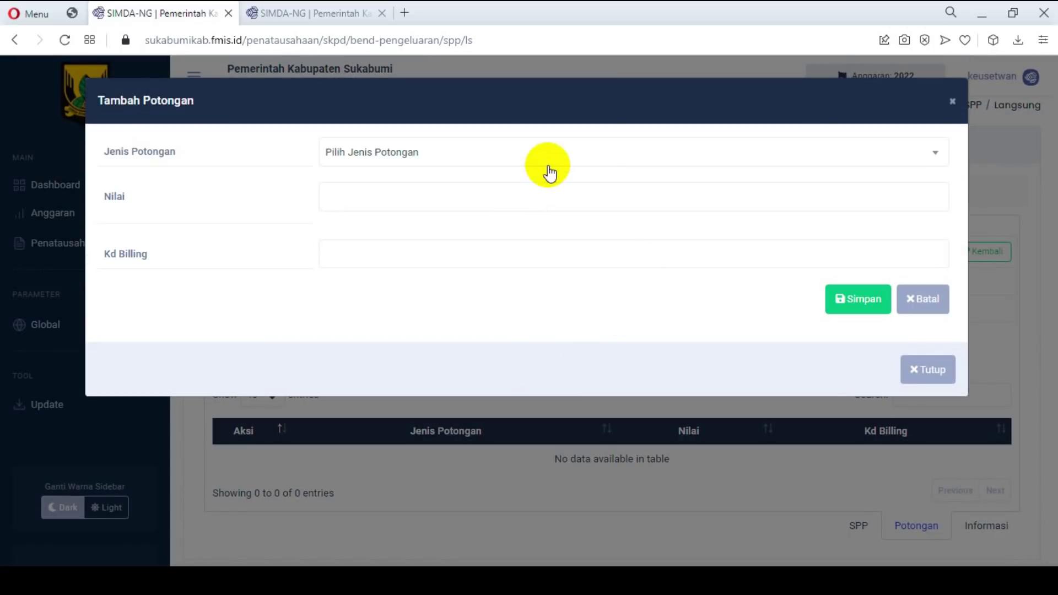
pyautogui.click(549, 166)
pyautogui.scroll(-5, 634, 275)
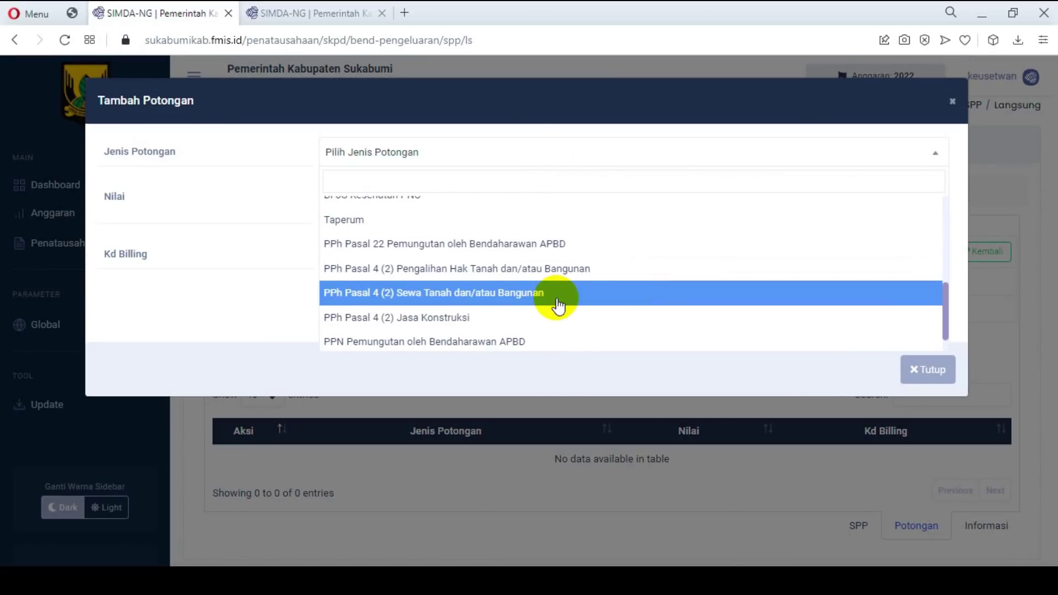
pyautogui.scroll(-1, 557, 305)
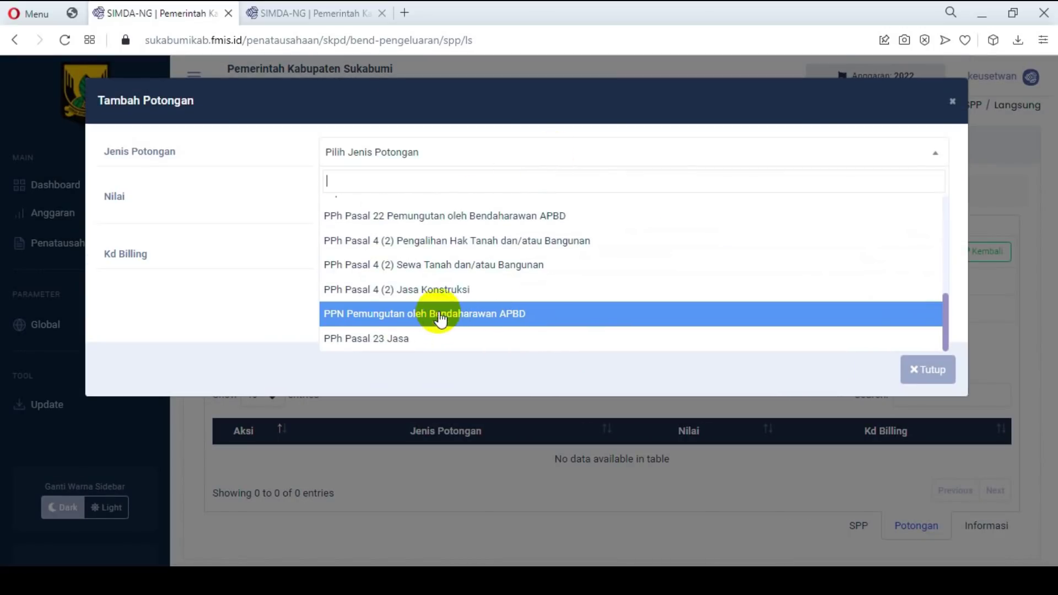
pyautogui.click(424, 216)
pyautogui.click(897, 197)
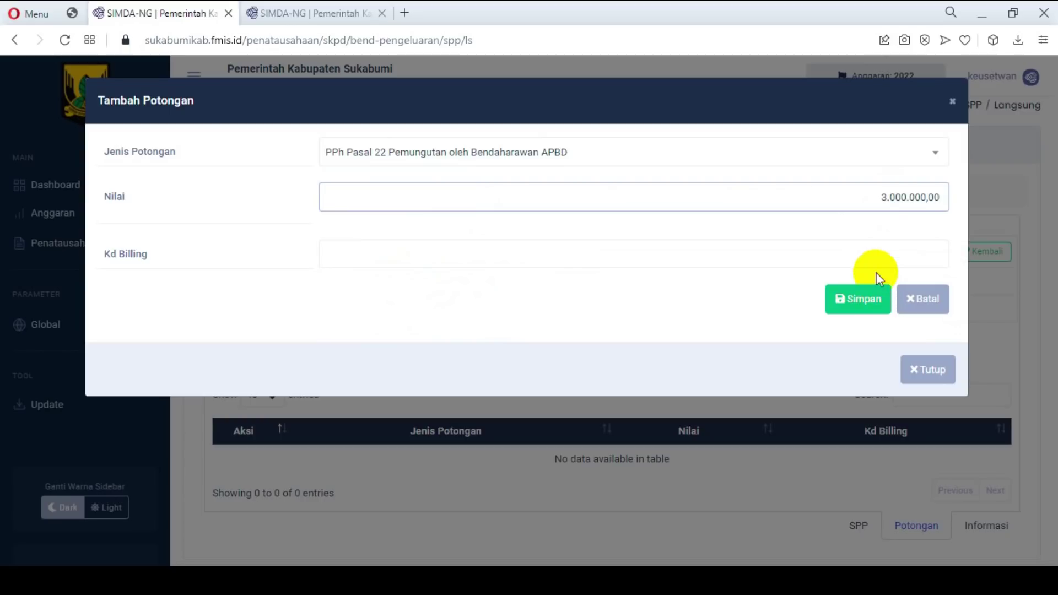
pyautogui.click(887, 260)
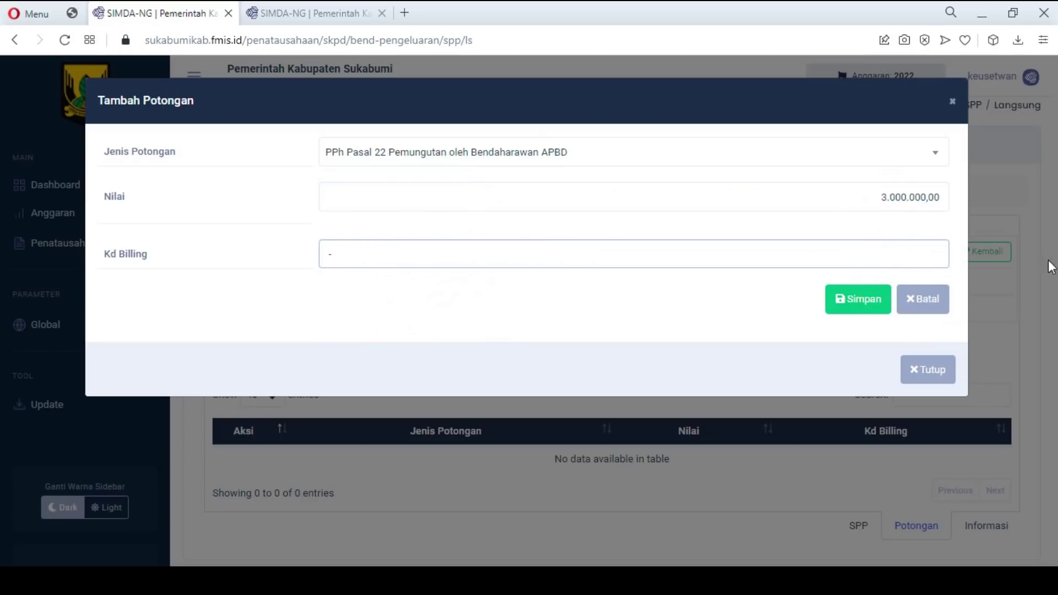
pyautogui.click(871, 301)
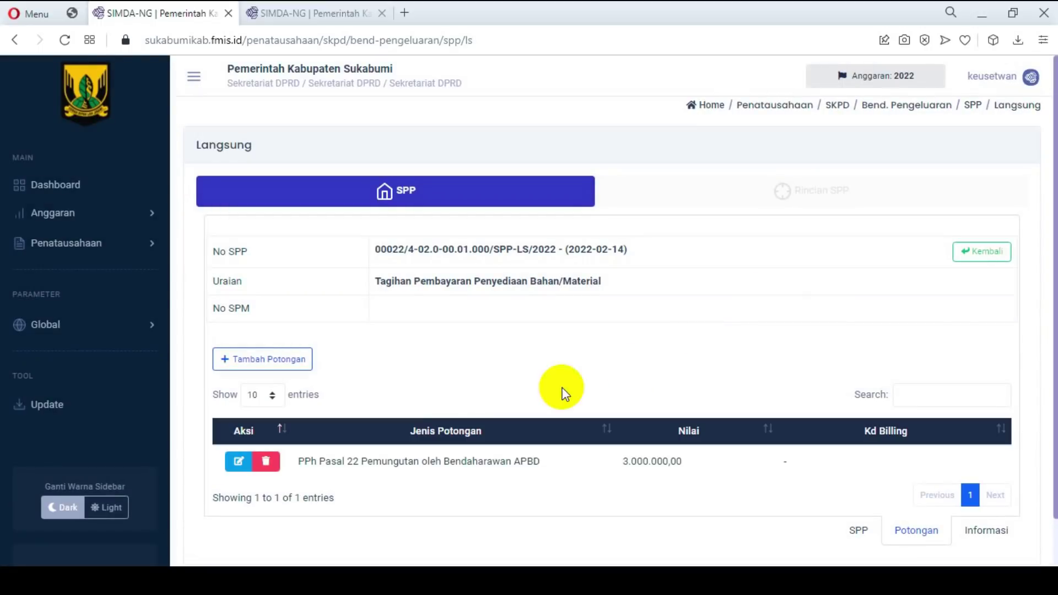
pyautogui.click(288, 361)
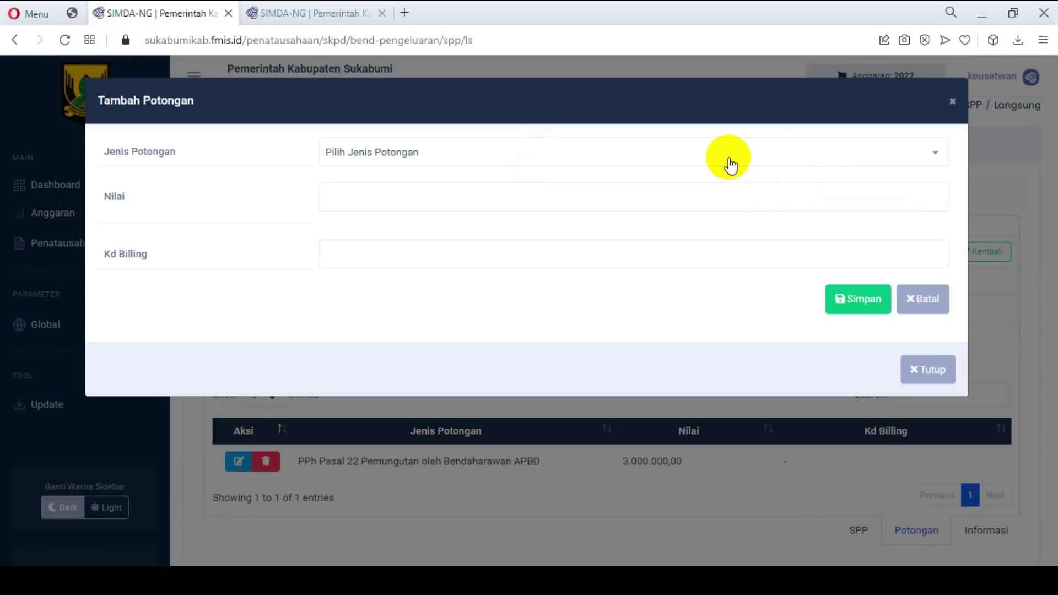
# Step: Save a 15.000.000,00 PPN Pemungutan oleh Bendaharawan APBD deduction, giving SPP 00022 two deductions
pyautogui.click(731, 164)
pyautogui.scroll(-5, 610, 283)
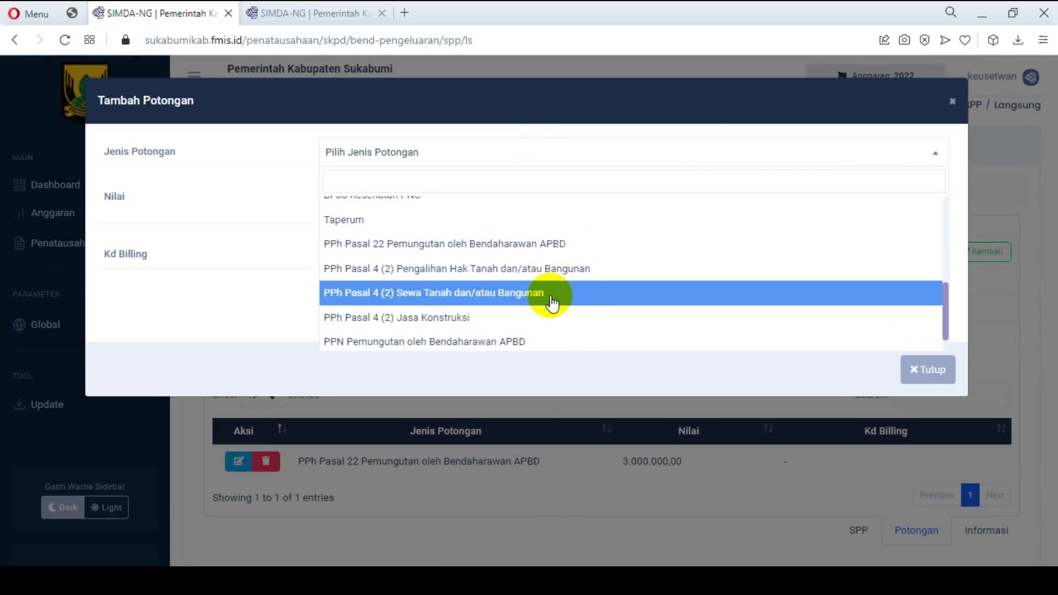
pyautogui.click(507, 340)
pyautogui.click(888, 204)
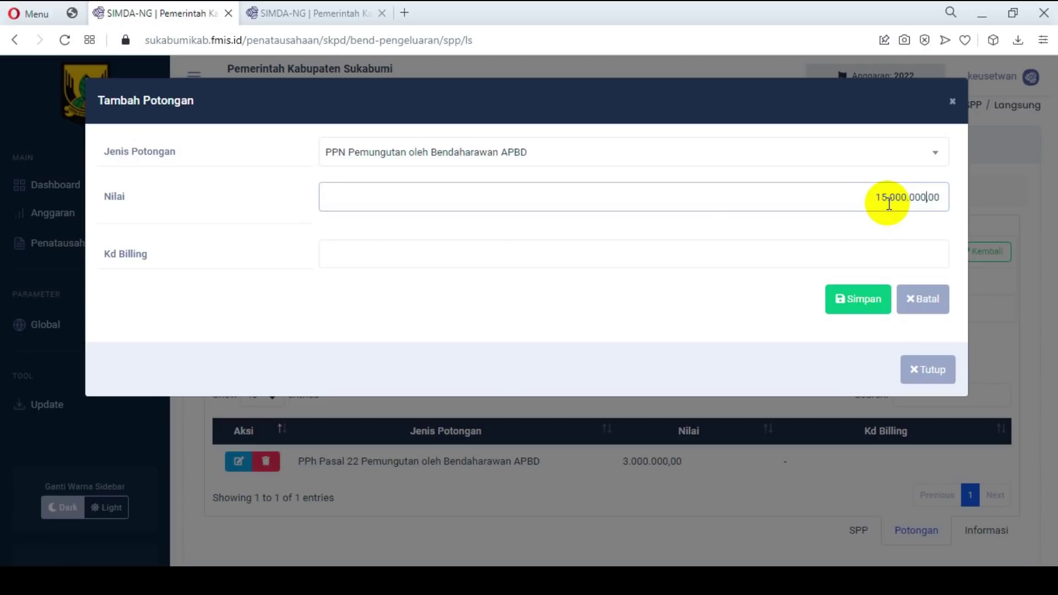
pyautogui.click(898, 250)
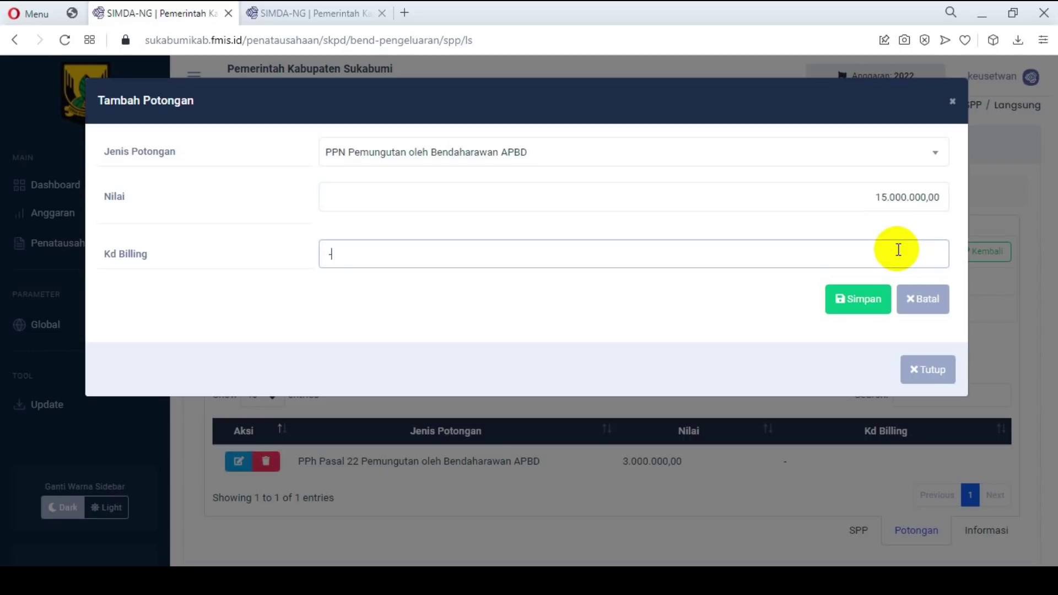
pyautogui.click(862, 298)
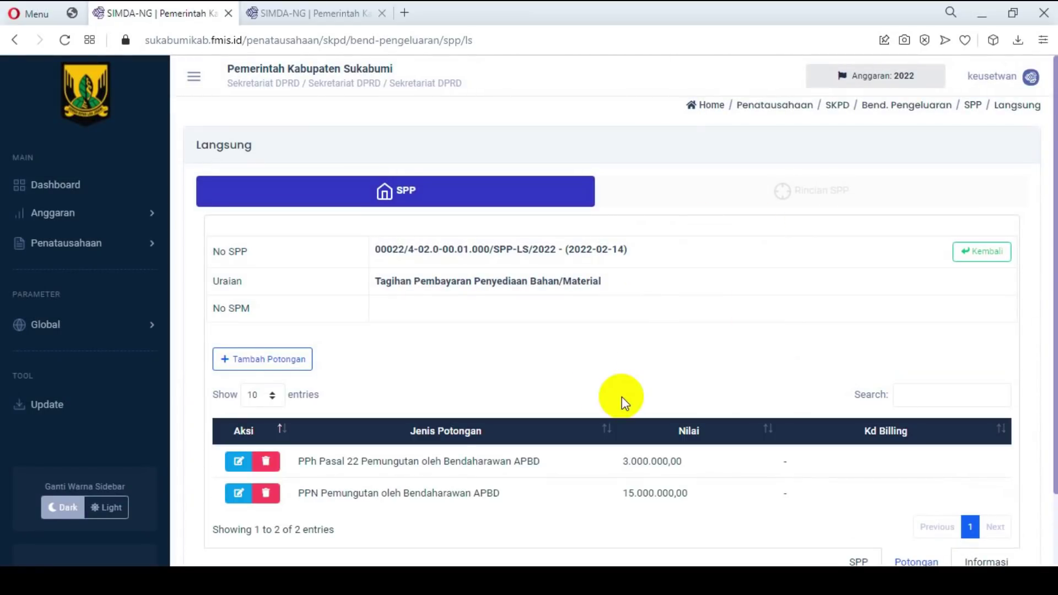
pyautogui.scroll(-3, 622, 397)
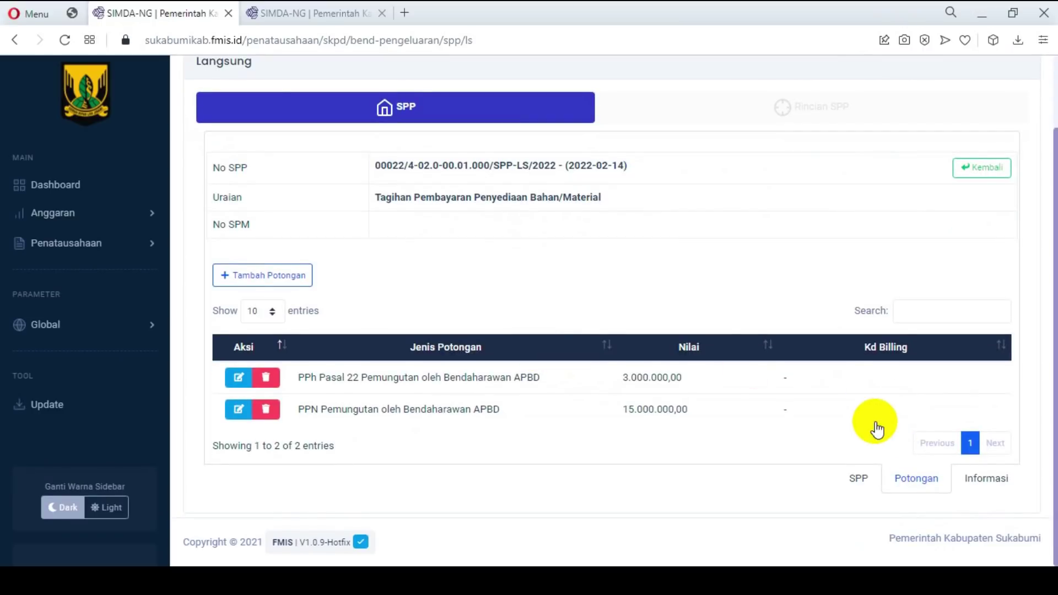
# Step: Resend SPP 00022 for verification via Ubah Status so its status reads Diverifikasi
pyautogui.click(858, 481)
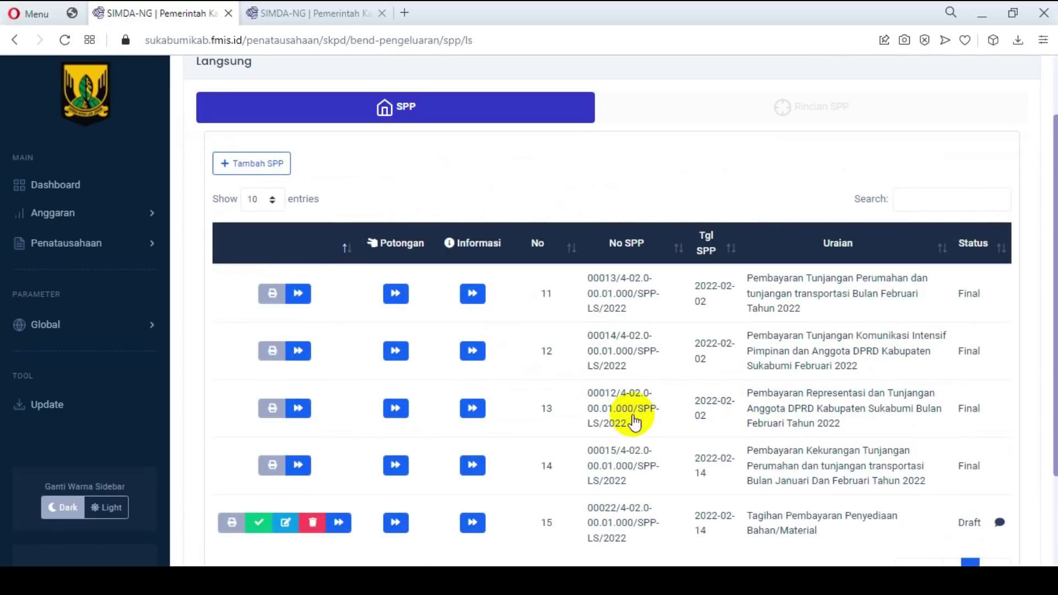
pyautogui.click(258, 526)
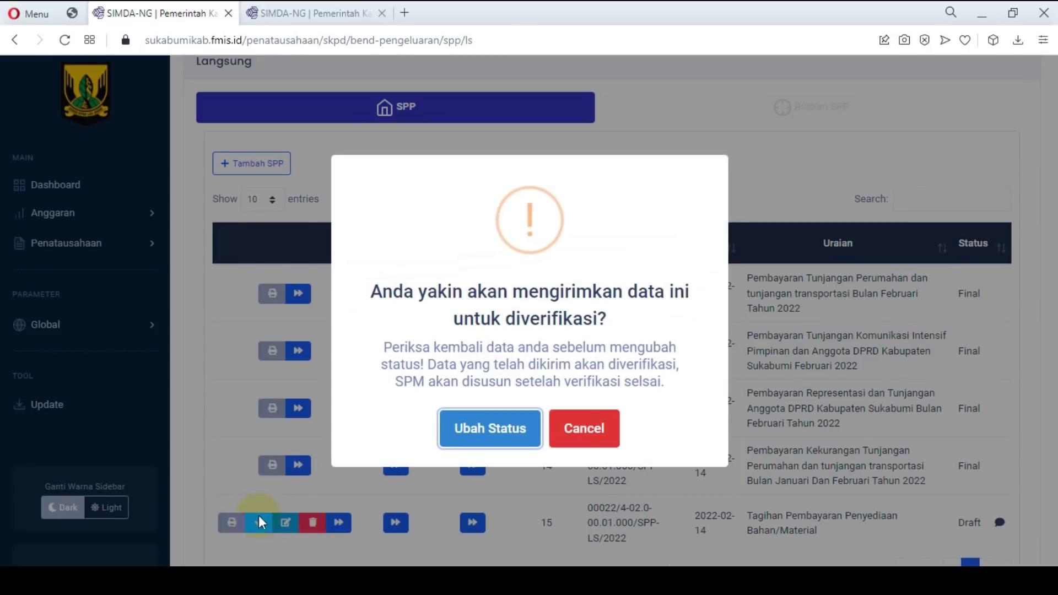
pyautogui.click(487, 433)
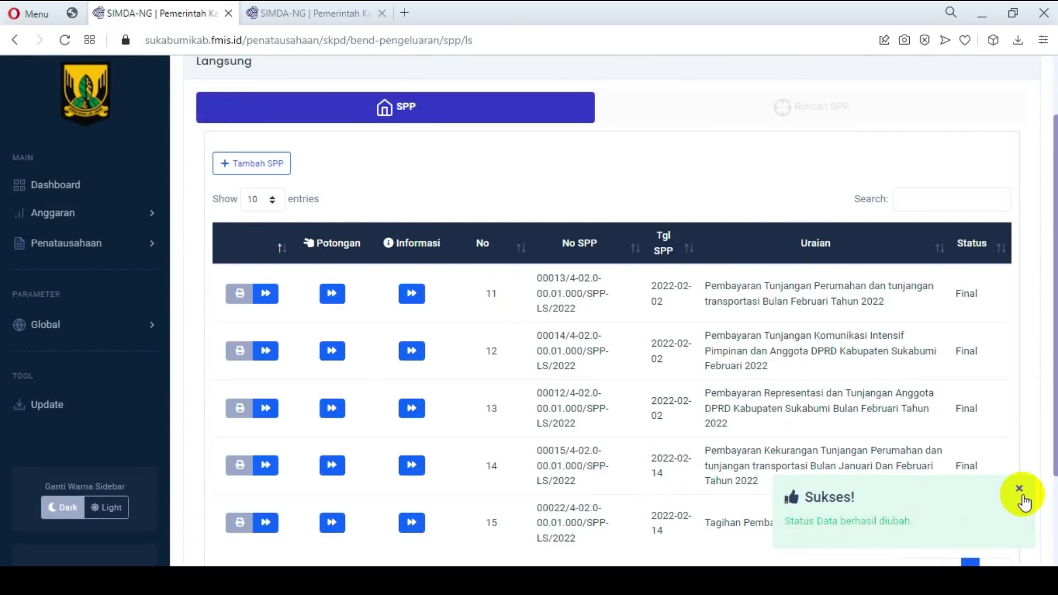
pyautogui.click(1020, 490)
pyautogui.moveTo(963, 523); pyautogui.dragTo(1008, 523)
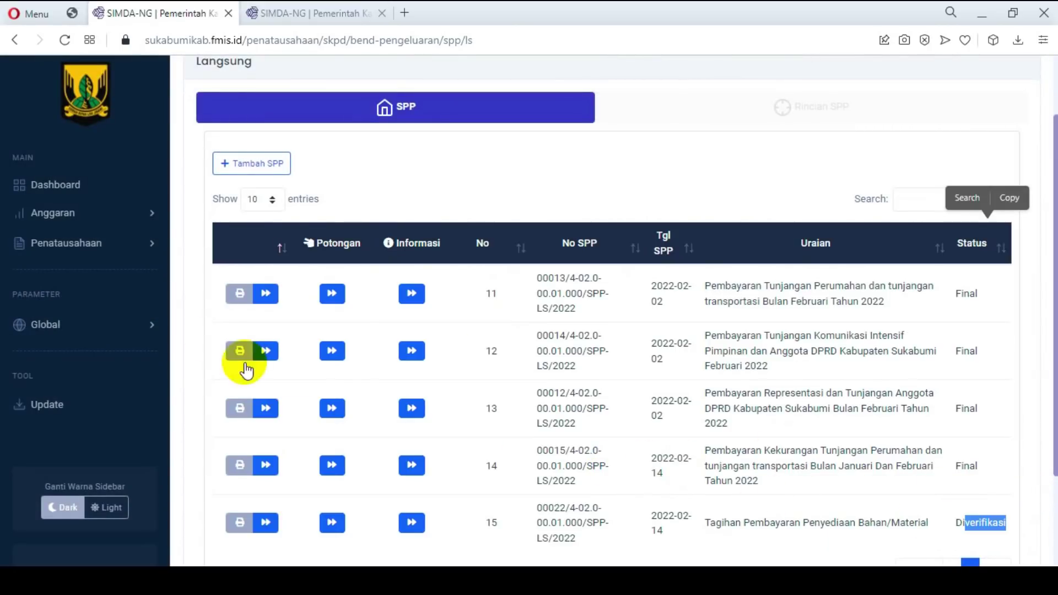
pyautogui.click(150, 244)
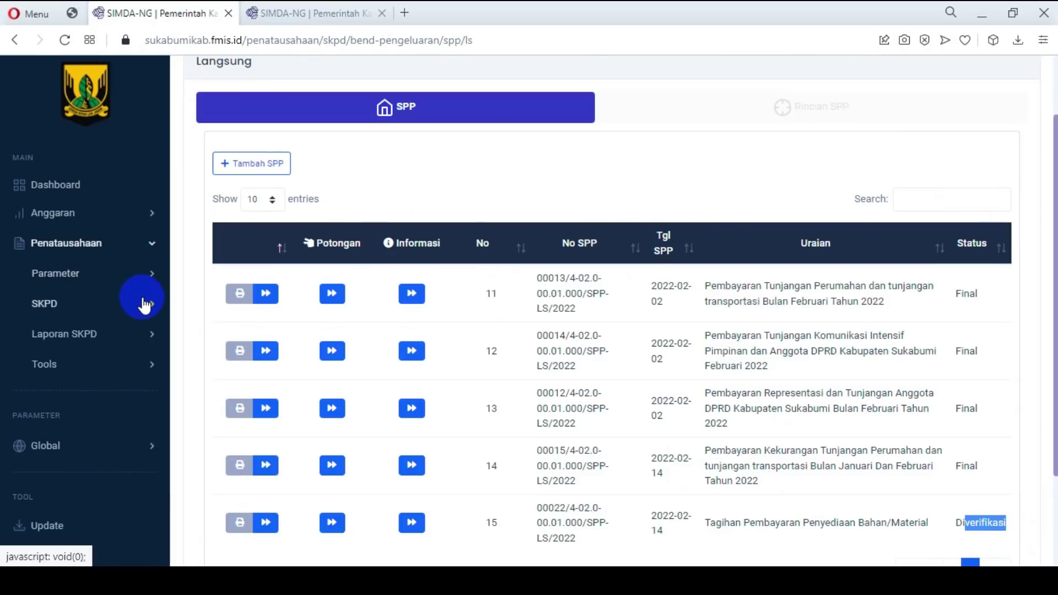
pyautogui.click(145, 304)
# Step: Open page 2 of the SPM-LS list
pyautogui.click(143, 335)
pyautogui.click(91, 365)
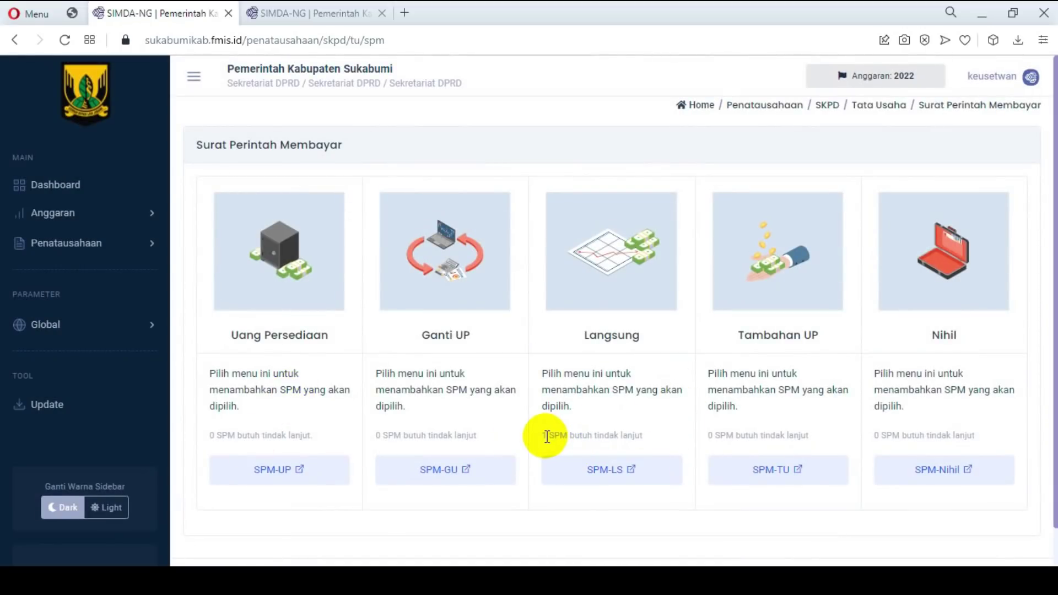
pyautogui.click(591, 472)
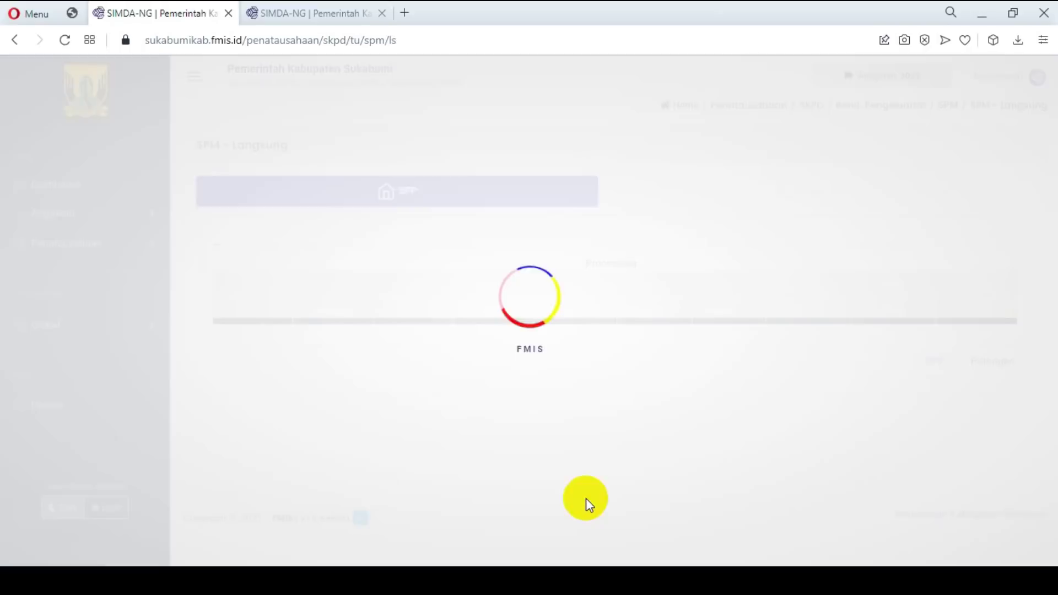
pyautogui.scroll(-12, 661, 413)
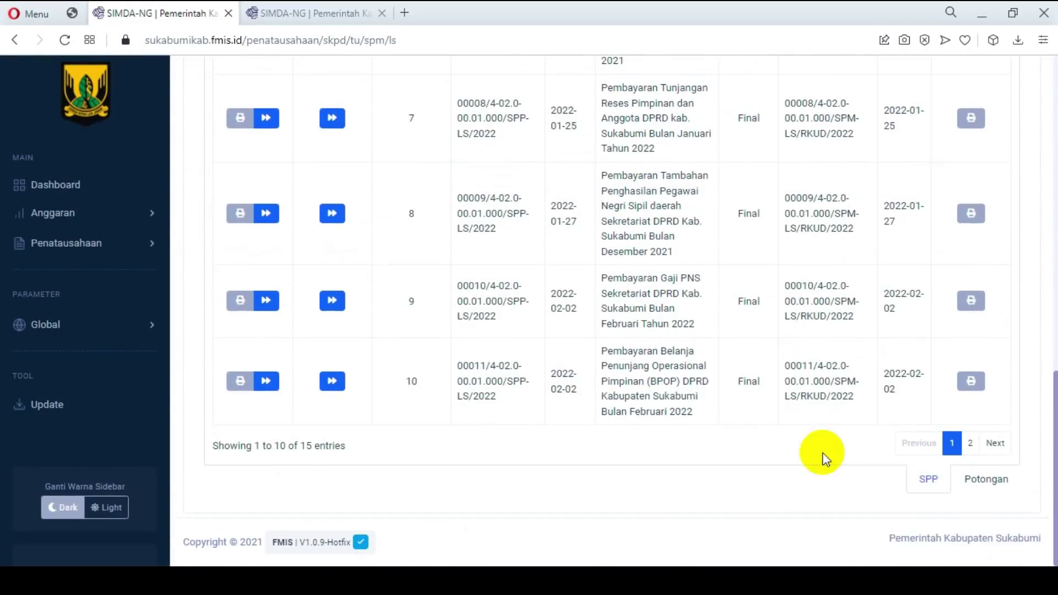
pyautogui.click(970, 443)
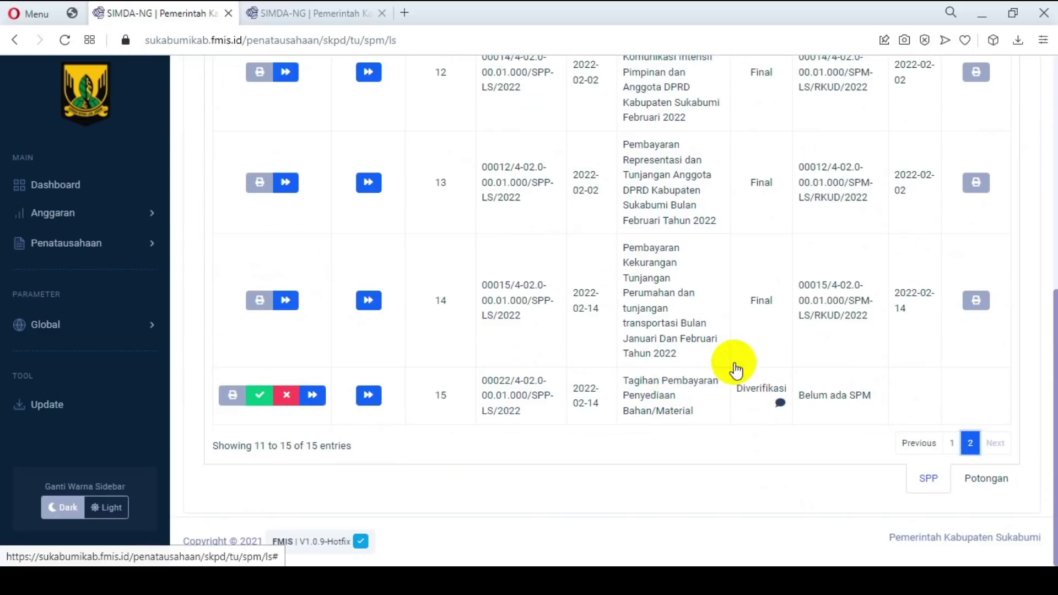
# Step: Check the PPh 22 and PPN deductions in SPP 00022's draft printout, then close it
pyautogui.click(233, 397)
pyautogui.scroll(-4, 627, 310)
pyautogui.scroll(-10, 627, 310)
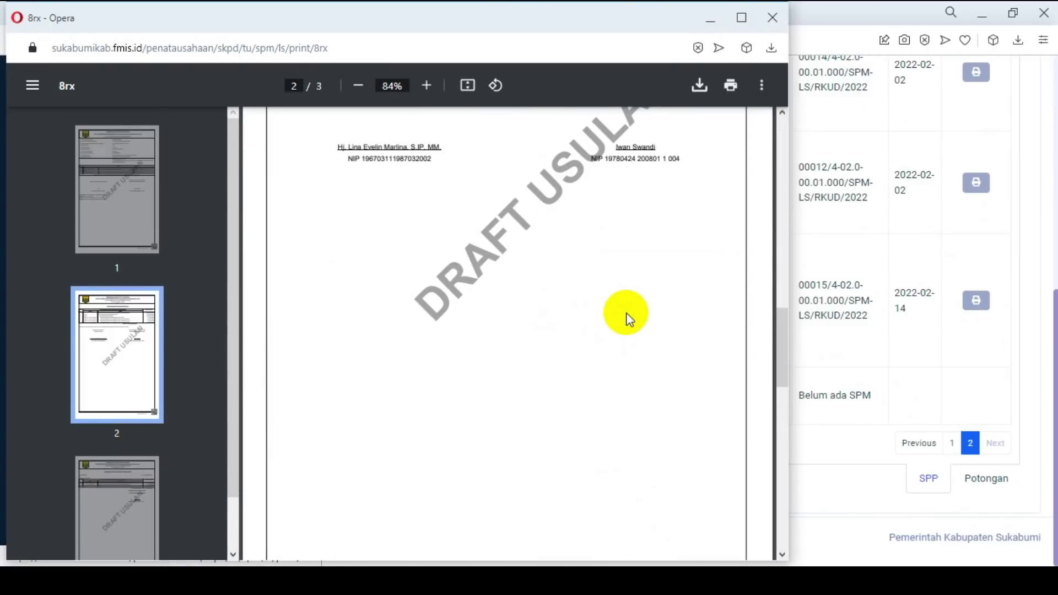
pyautogui.scroll(-8, 628, 317)
pyautogui.scroll(4, 606, 312)
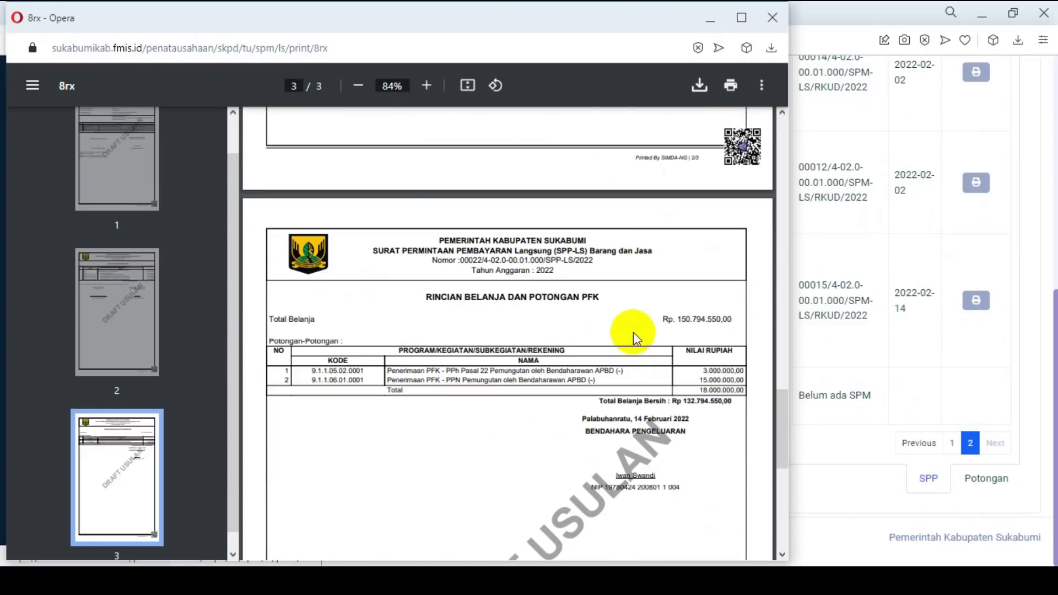
pyautogui.scroll(5, 634, 337)
pyautogui.click(772, 17)
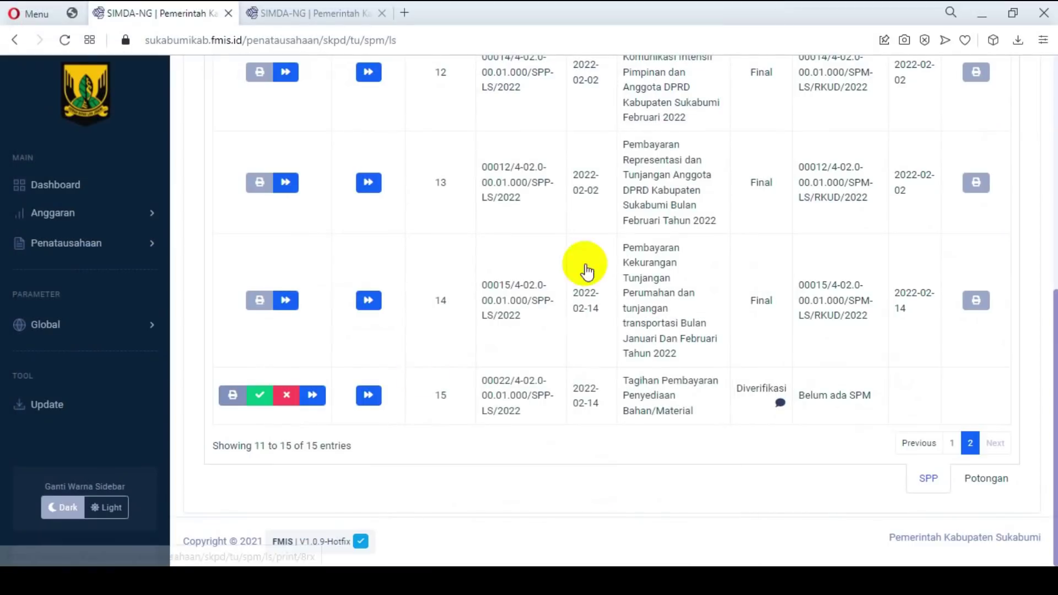
pyautogui.click(260, 395)
# Step: Set SPP 00022 to Final and enter SPM number 00022/4-02.0-00.01.000/SPM-LS/RKUD/2022
pyautogui.click(489, 425)
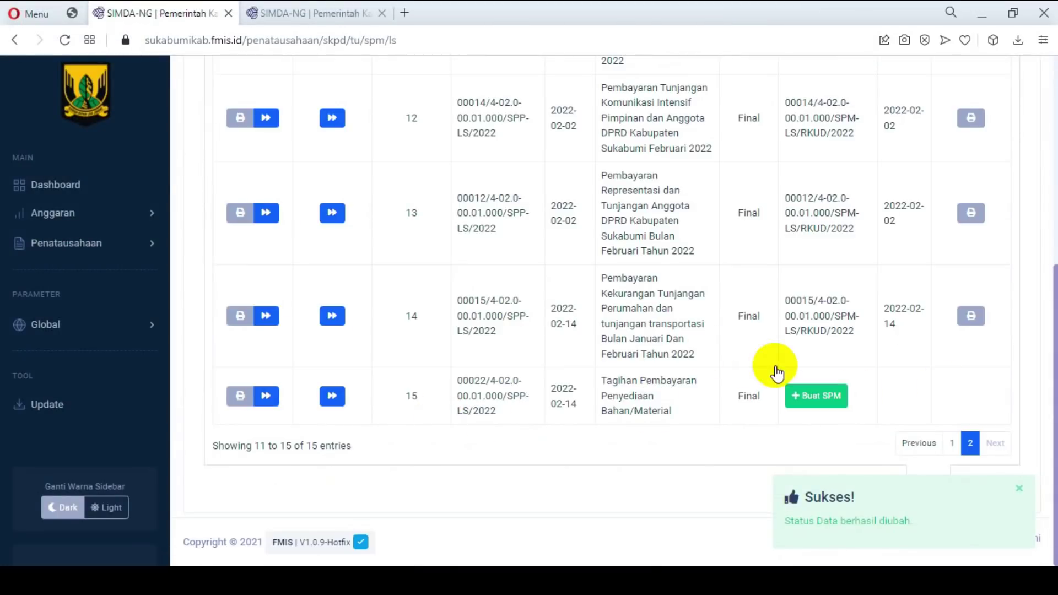
pyautogui.click(816, 395)
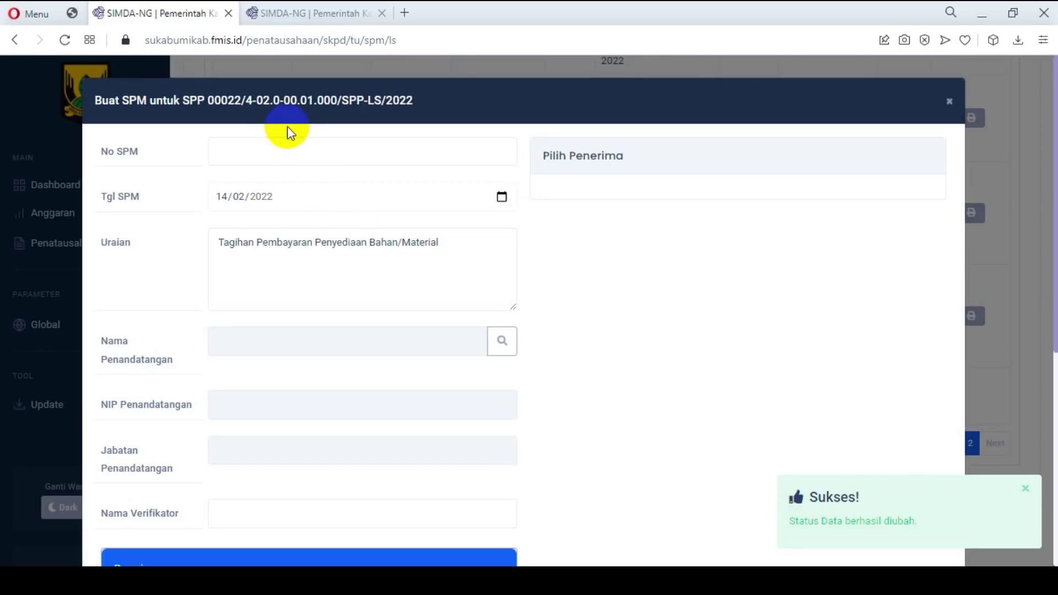
pyautogui.moveTo(208, 100); pyautogui.dragTo(421, 105)
pyautogui.hotkey('ctrl', 'c')
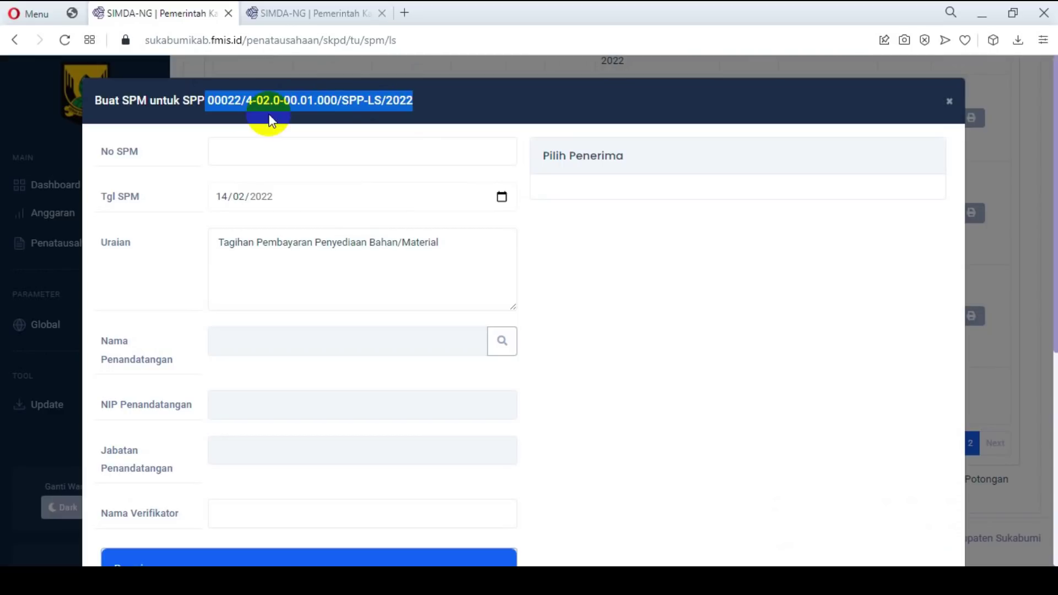
pyautogui.click(257, 157)
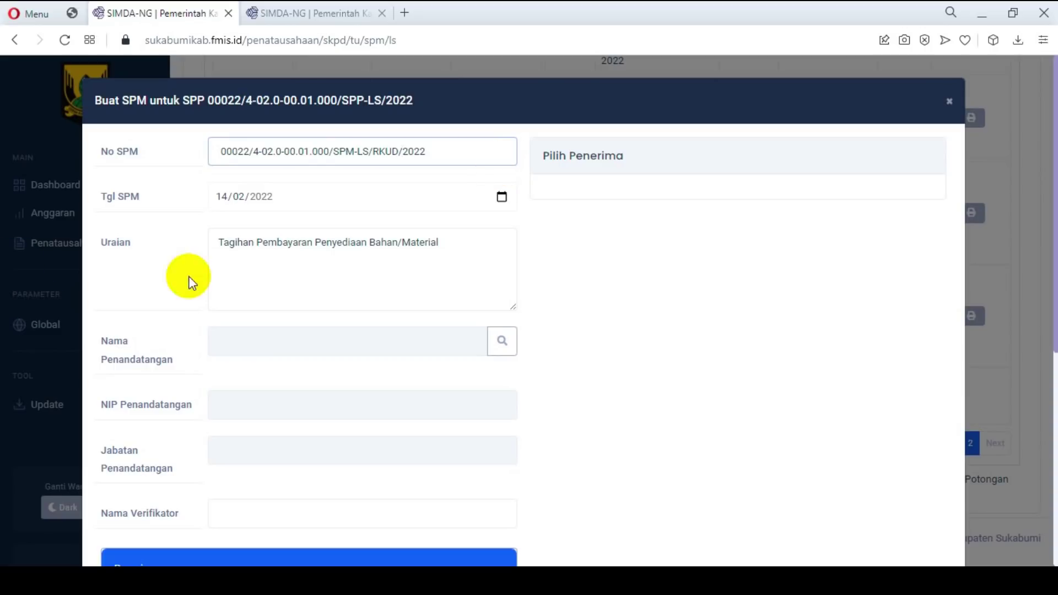
# Step: Trim 'Tagihan' from the description, choose the Pengguna Anggaran signer, and save the SPM
pyautogui.click(260, 248)
pyautogui.moveTo(260, 248); pyautogui.dragTo(186, 253)
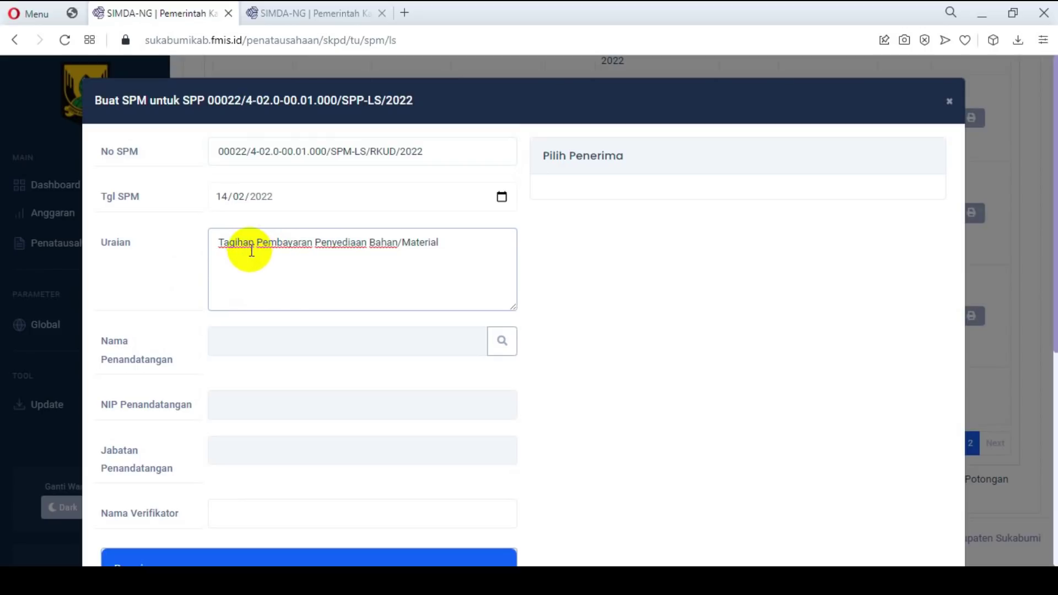
pyautogui.press('BackSpace')
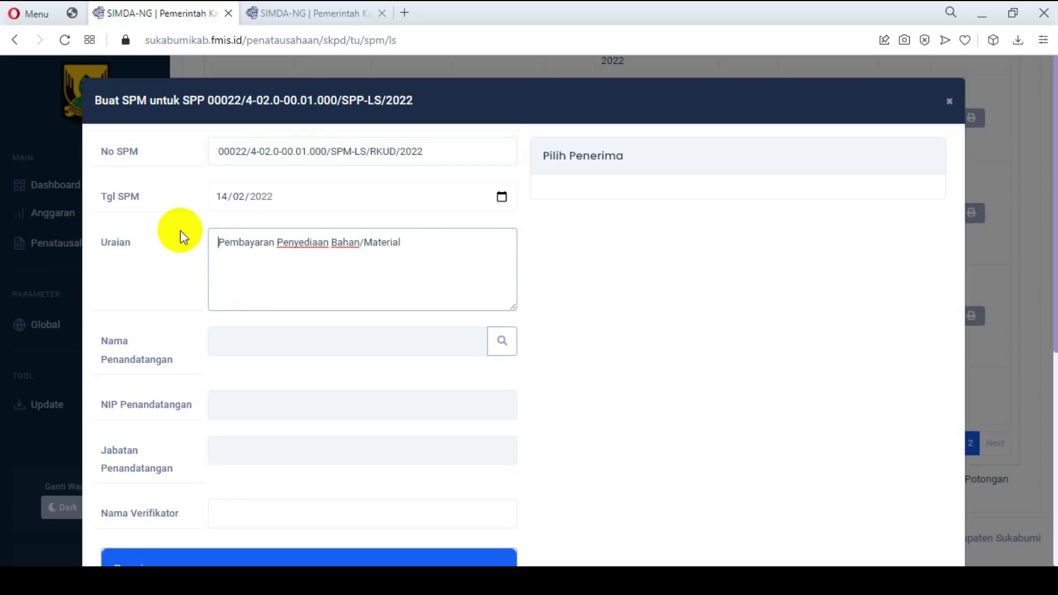
pyautogui.click(500, 345)
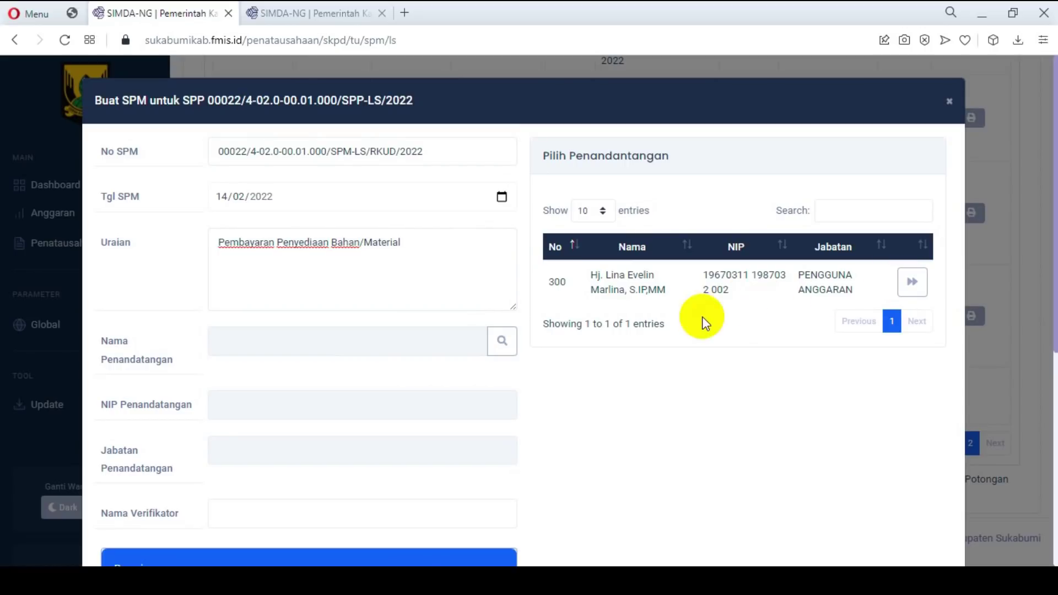
pyautogui.click(910, 284)
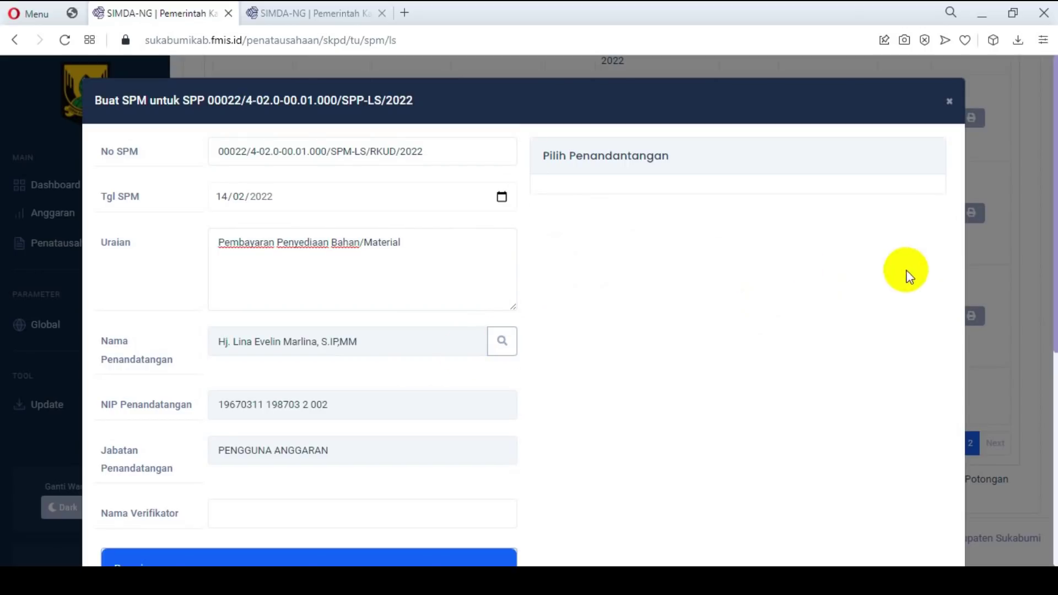
pyautogui.scroll(-4, 492, 380)
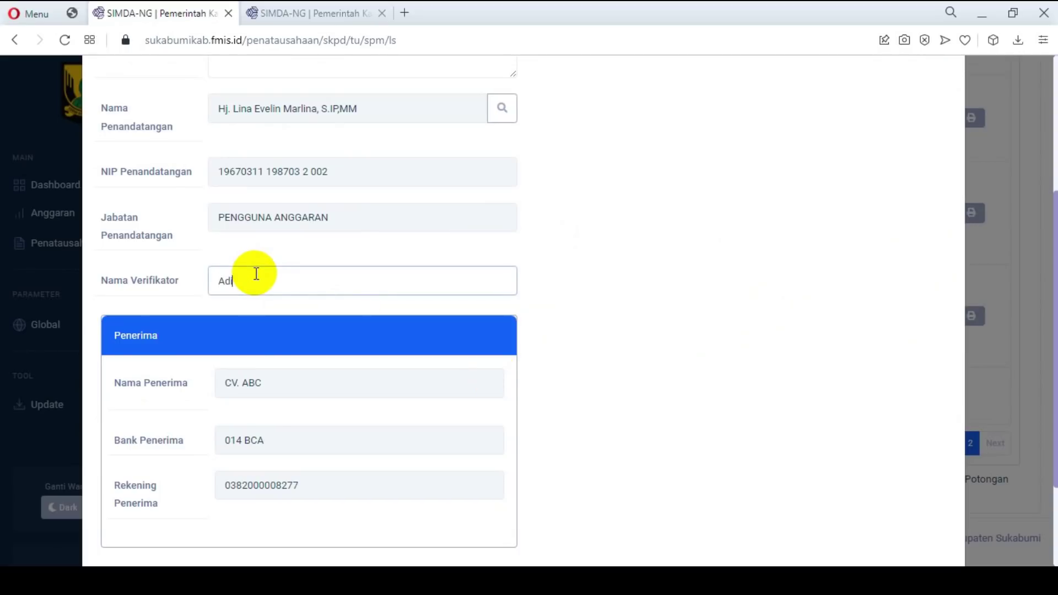
pyautogui.scroll(-3, 313, 381)
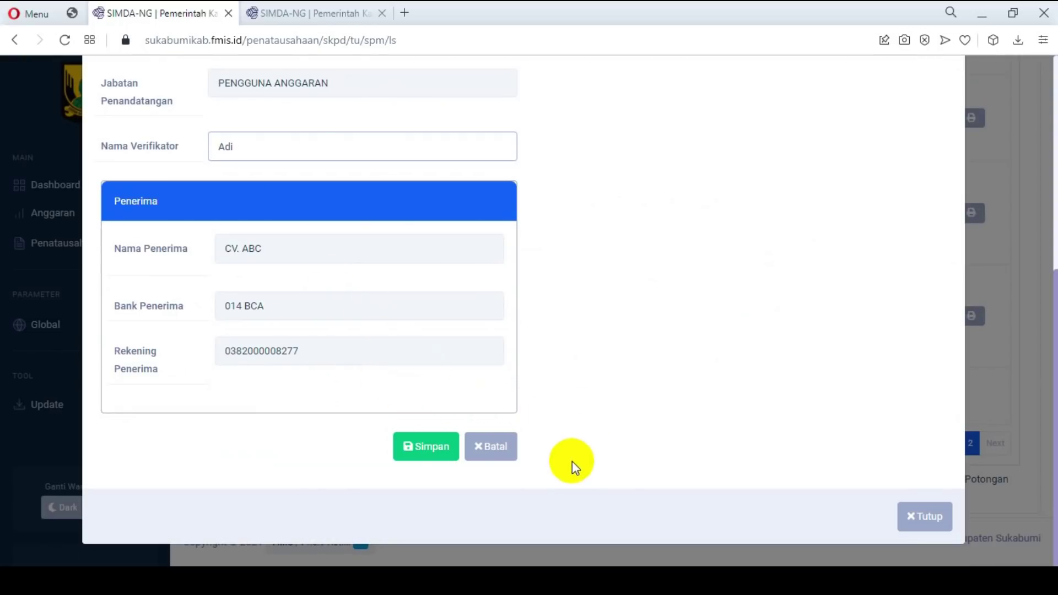
pyautogui.click(426, 449)
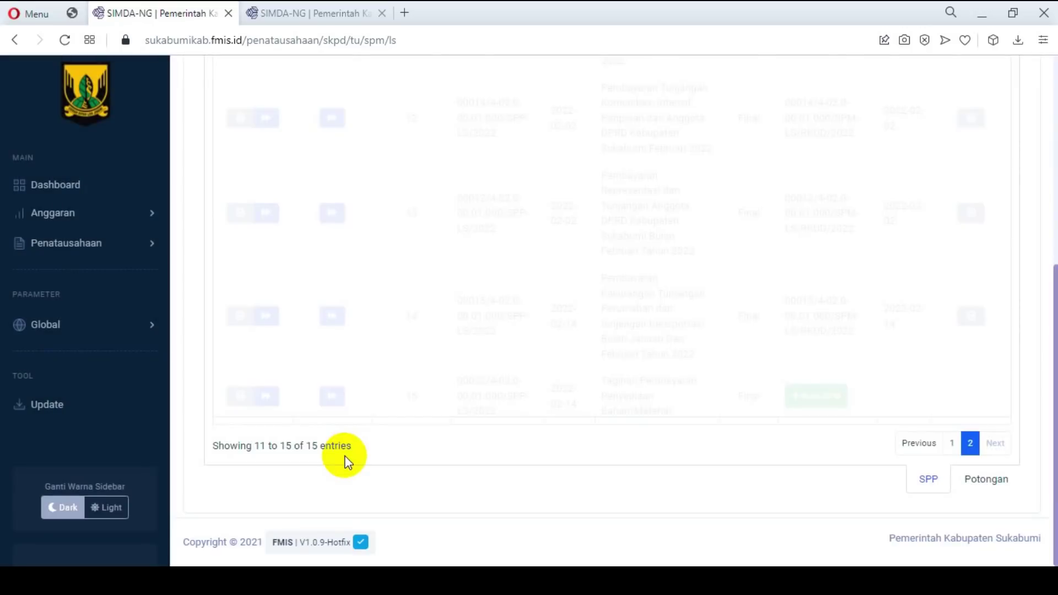
pyautogui.click(908, 474)
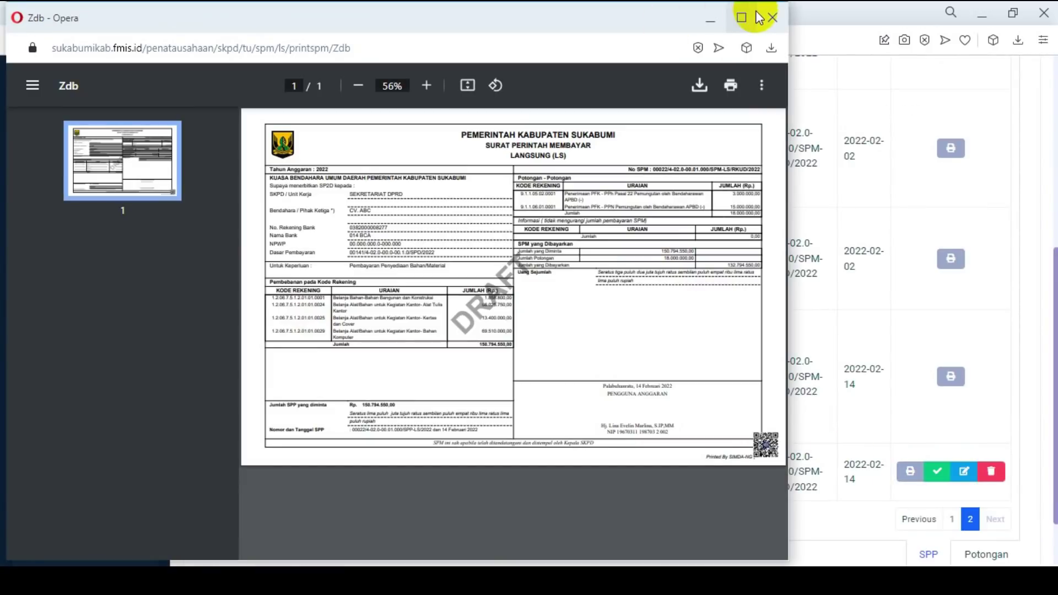
pyautogui.click(742, 17)
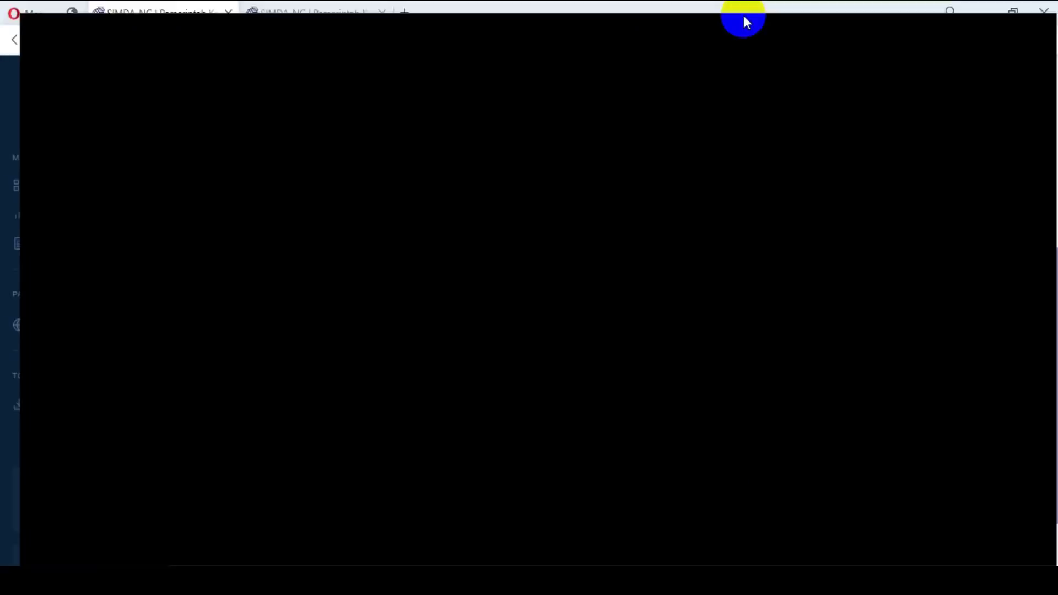
pyautogui.click(560, 77)
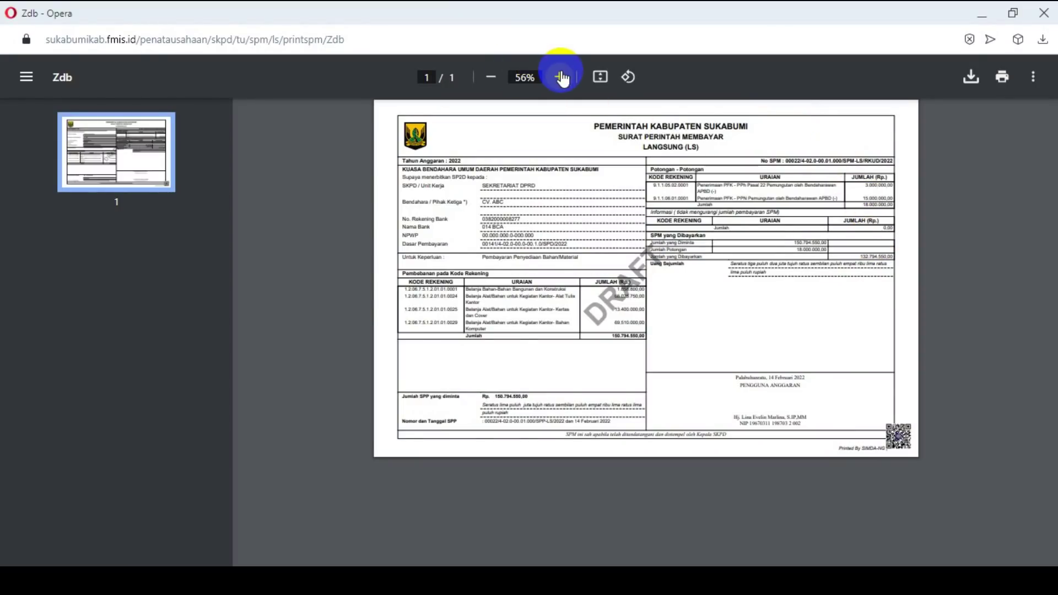
pyautogui.click(560, 77)
pyautogui.click(560, 77)
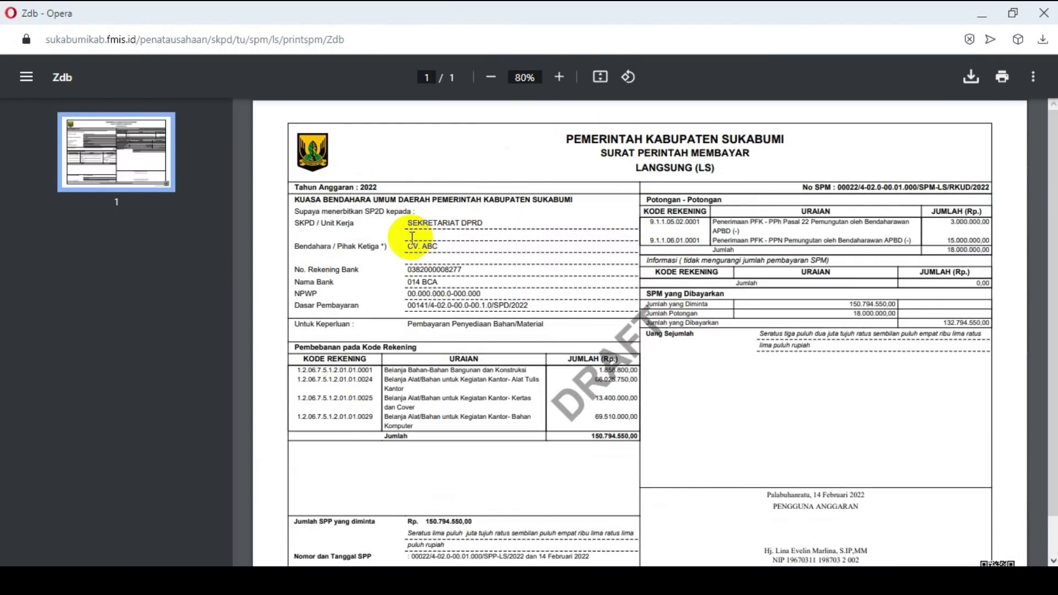
pyautogui.moveTo(409, 240); pyautogui.dragTo(455, 244)
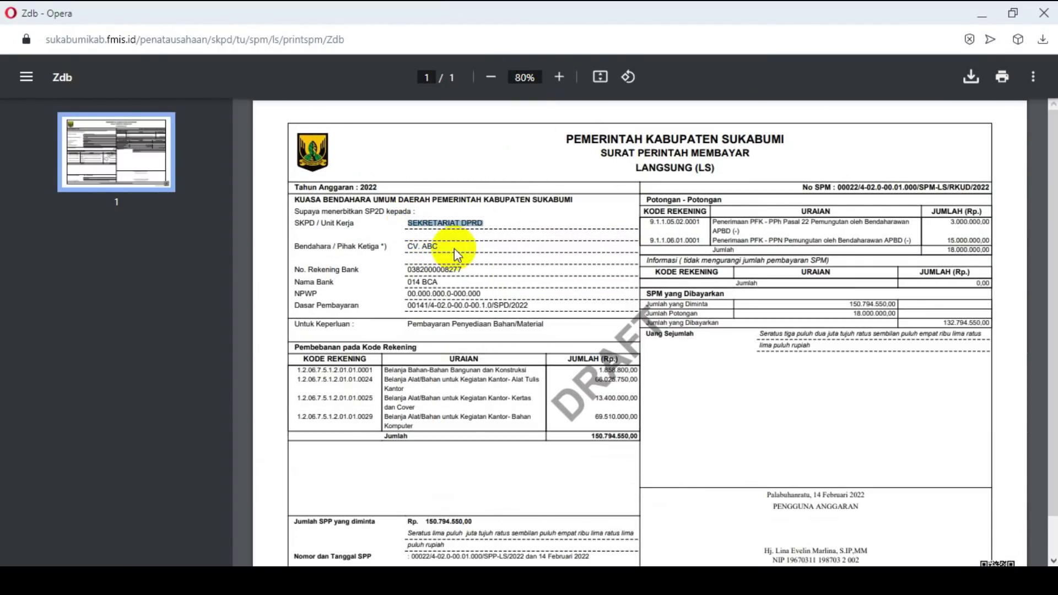
pyautogui.scroll(-1, 513, 308)
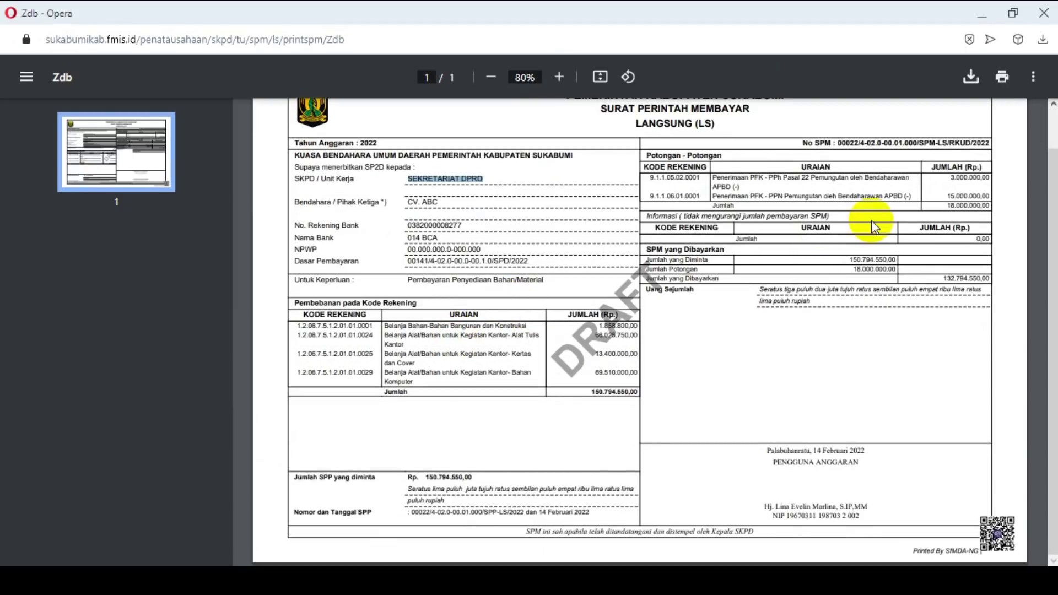
pyautogui.click(957, 209)
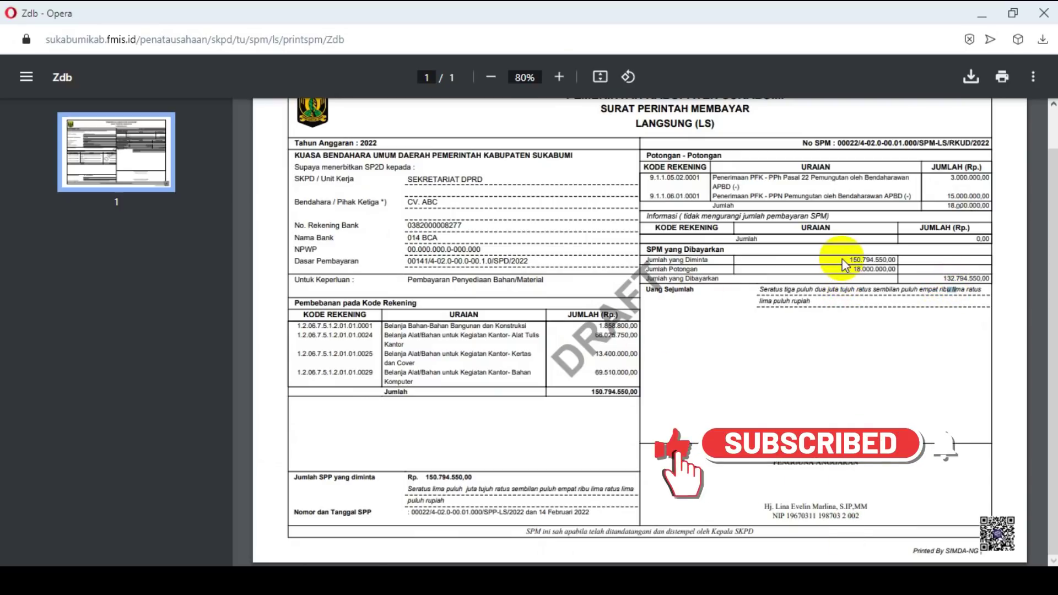
pyautogui.doubleClick(888, 269)
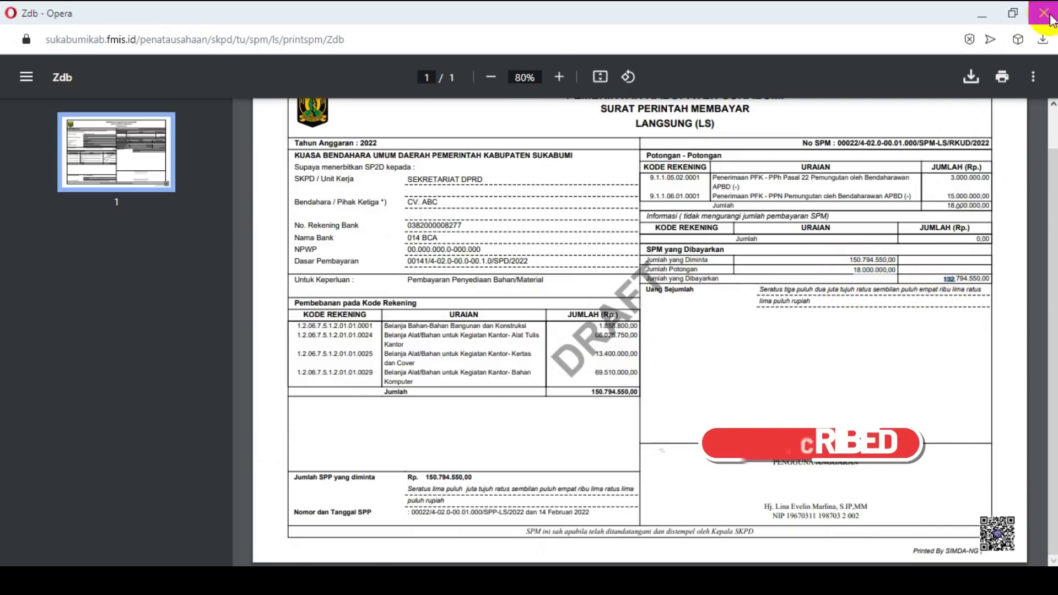
pyautogui.click(1045, 13)
# Step: Set SPP 00022's SPM status to Final, then log out from the Dashboard's avatar menu
pyautogui.click(937, 472)
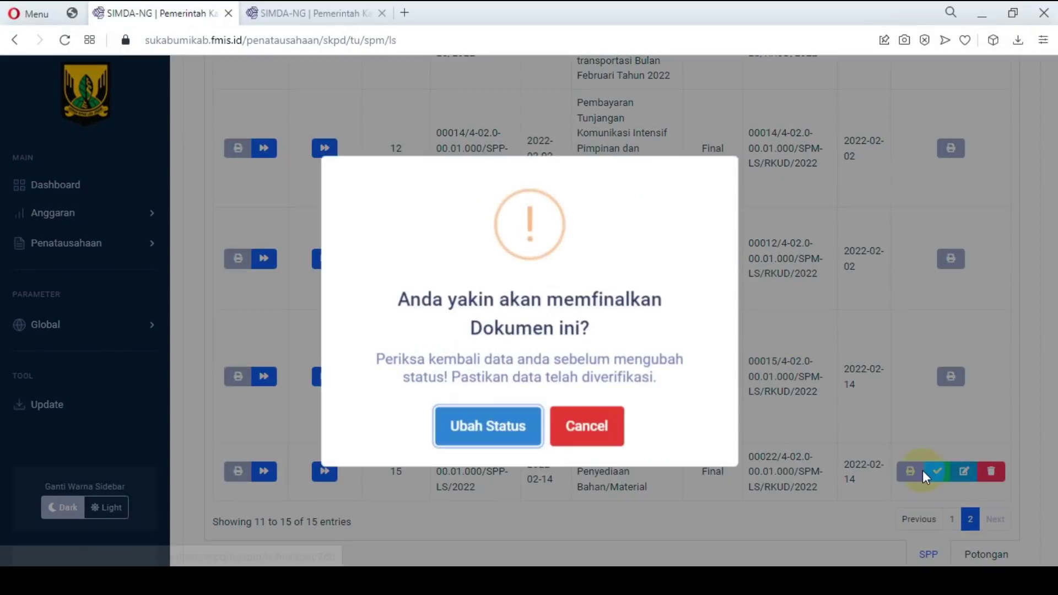
pyautogui.click(527, 421)
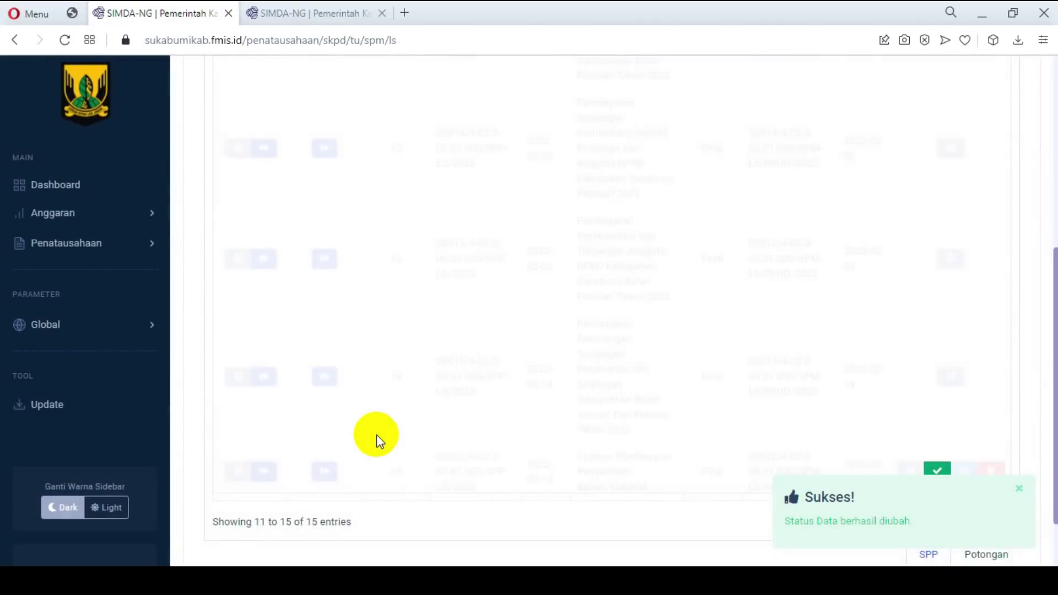
pyautogui.scroll(6, 376, 439)
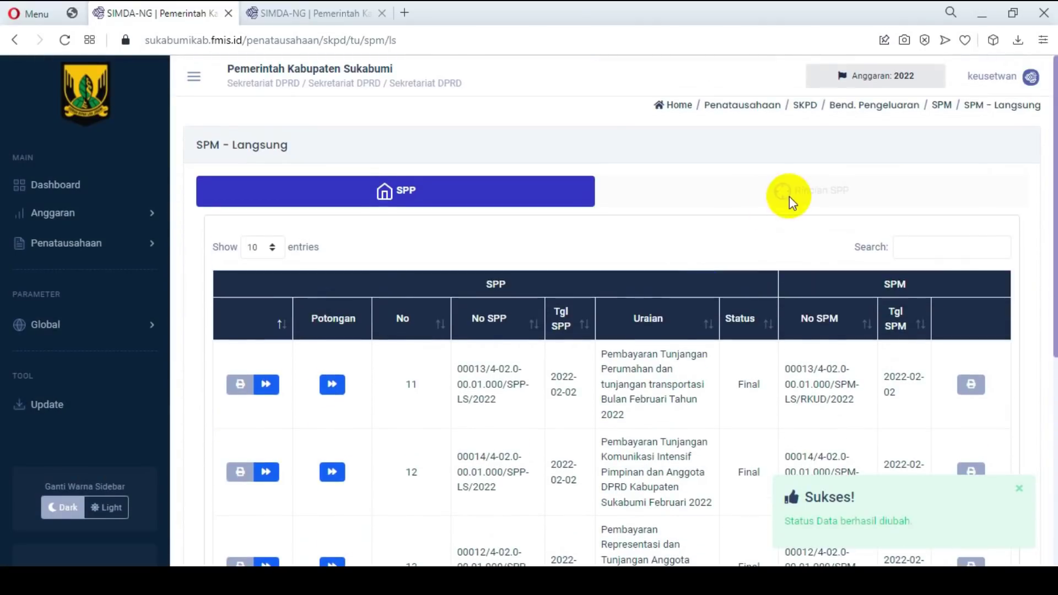
pyautogui.click(54, 184)
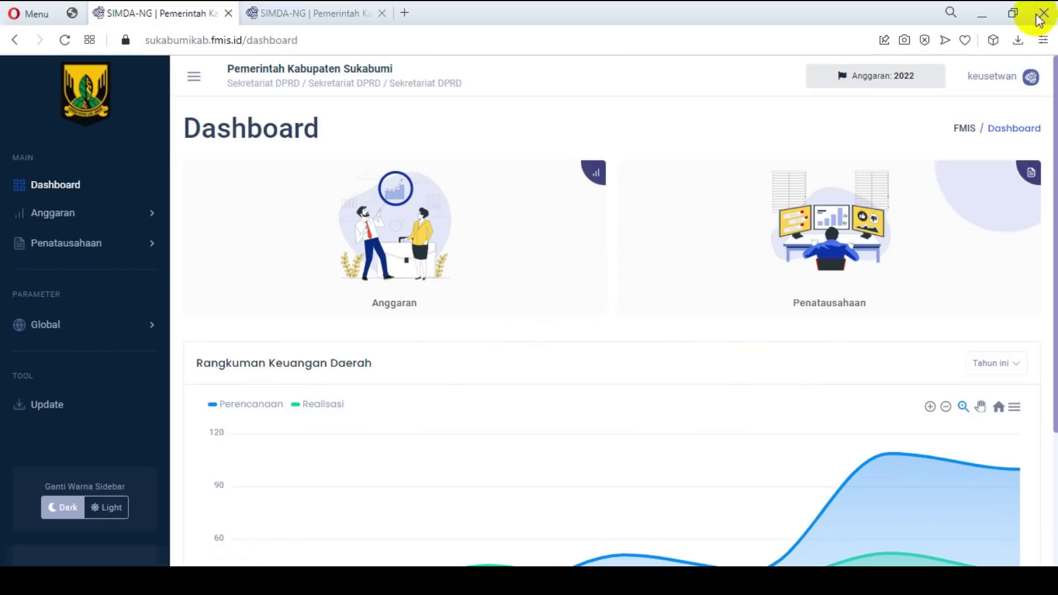
pyautogui.click(1034, 87)
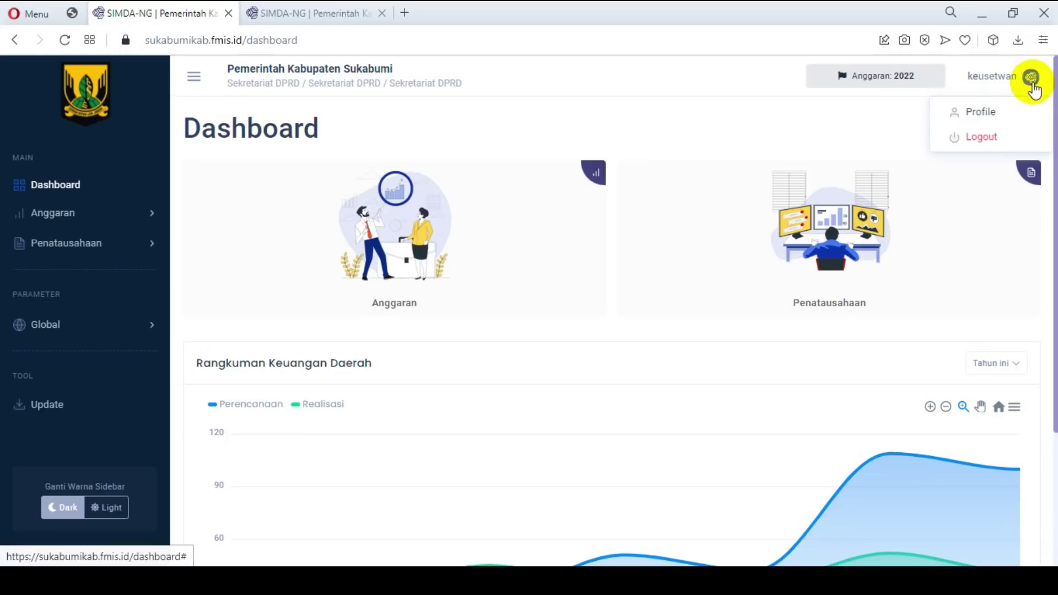
pyautogui.click(992, 138)
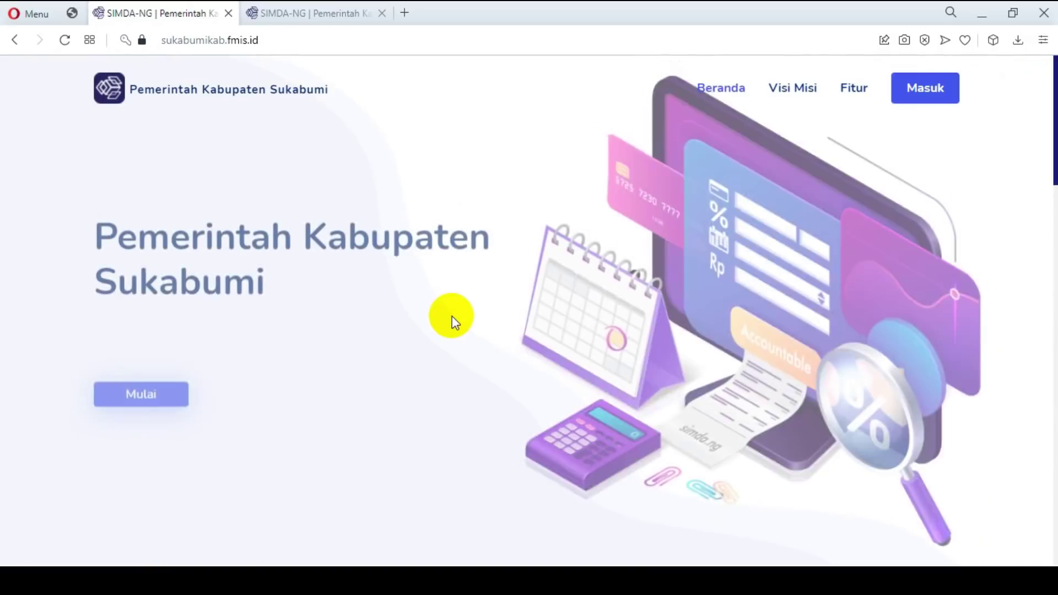